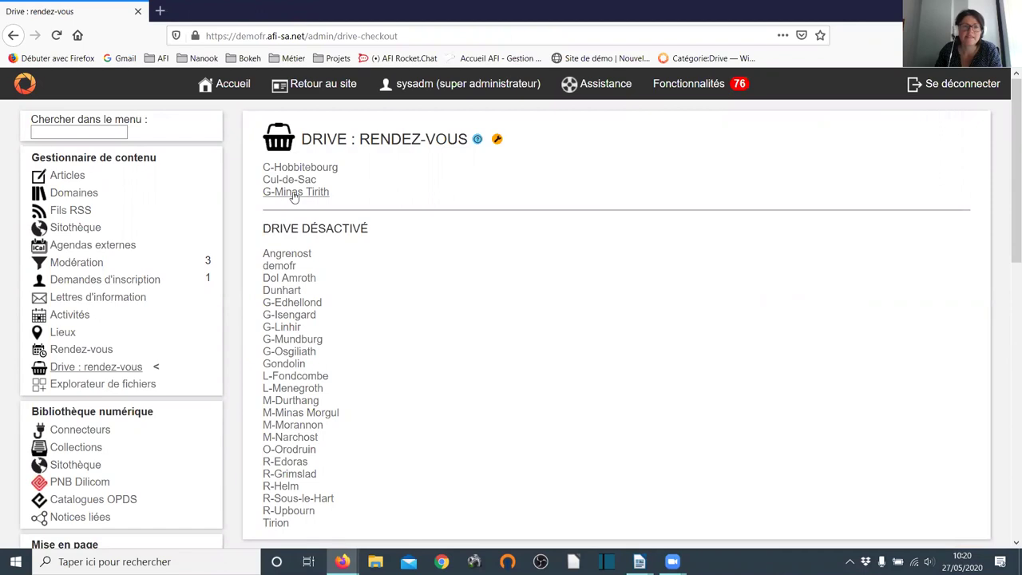
- Show G-Minas Tirith's 27 May 2020 drive appointments and view the first patron's reserved documents
click(294, 193)
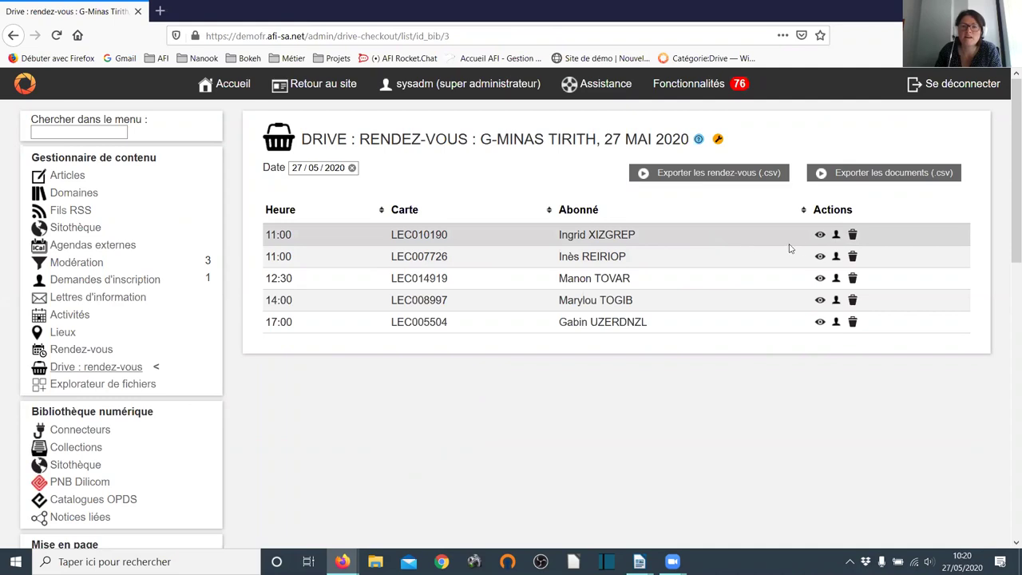
click(821, 234)
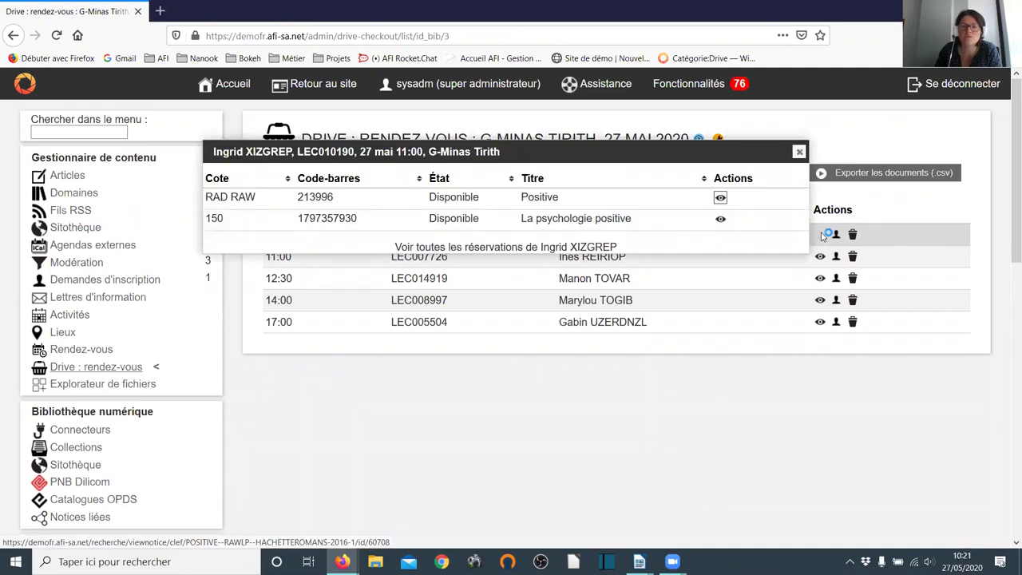
click(799, 153)
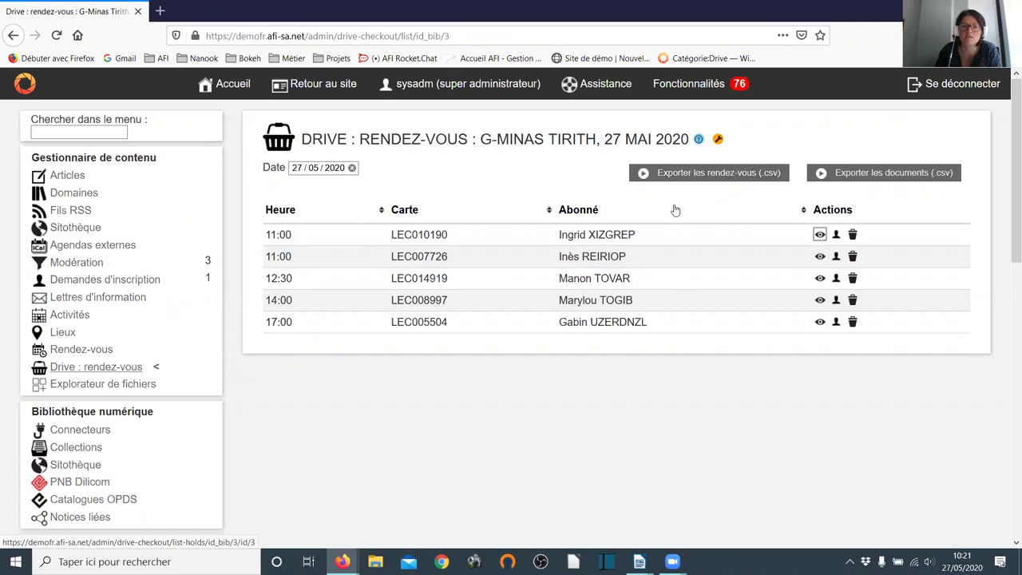
- Export the day's reserved documents as '2020-05-27 G-Minas Tirith documents.csv' and open it in LibreOffice Calc
click(874, 178)
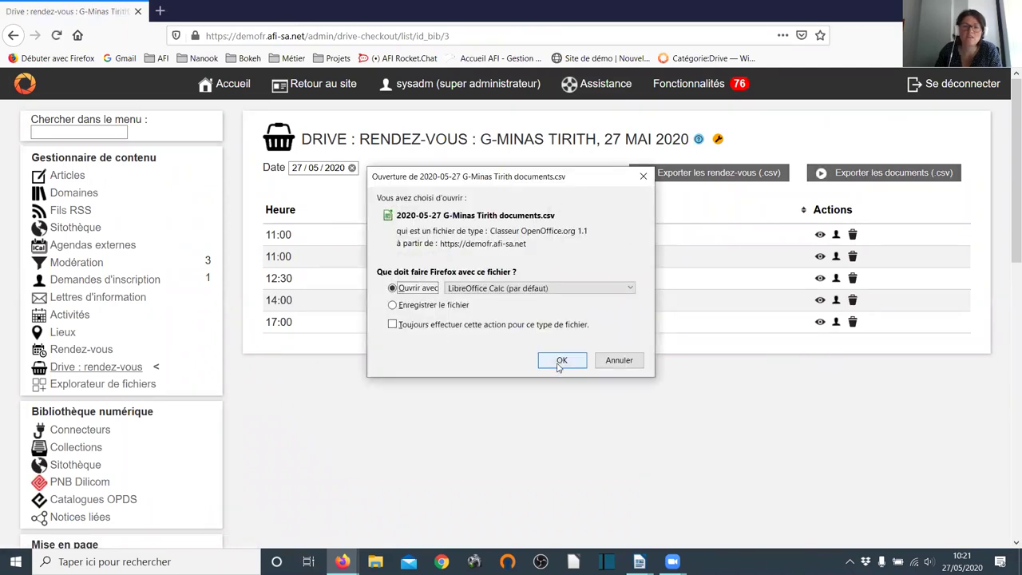
click(561, 362)
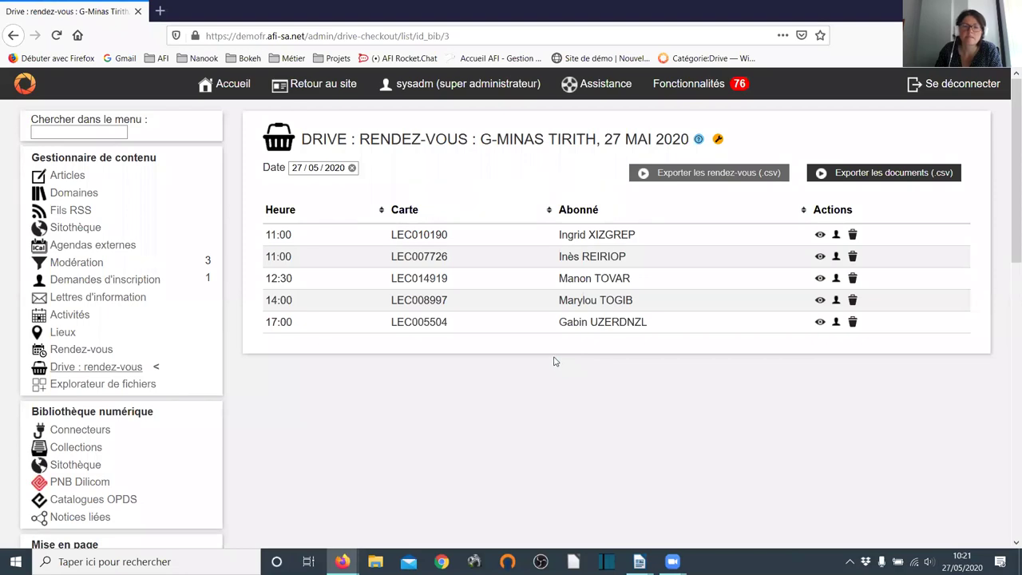
mouse_move(638, 561)
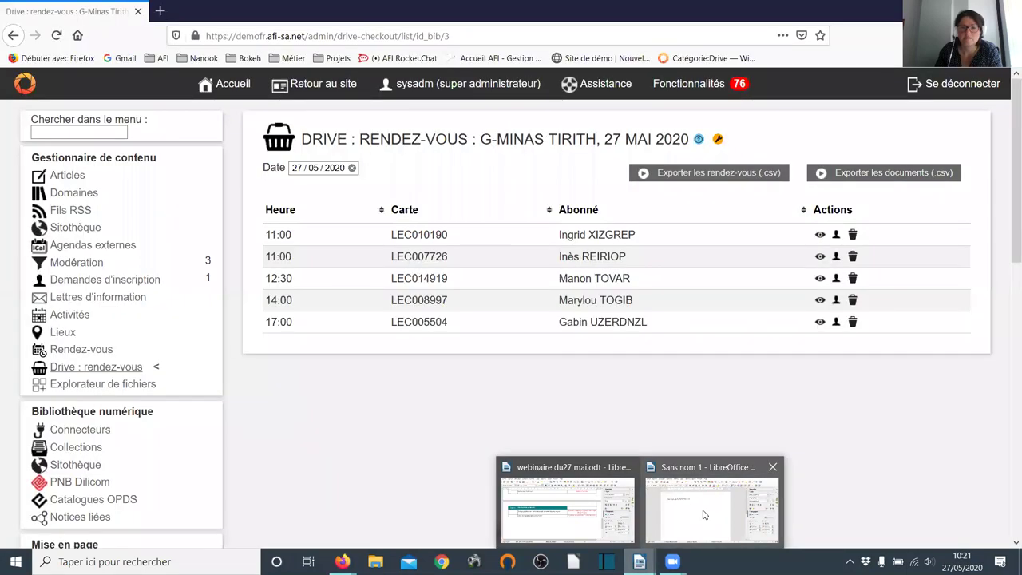
- Import the CSV into Calc, review the nine document rows, then close Calc to return to Bokeh
mouse_move(703, 515)
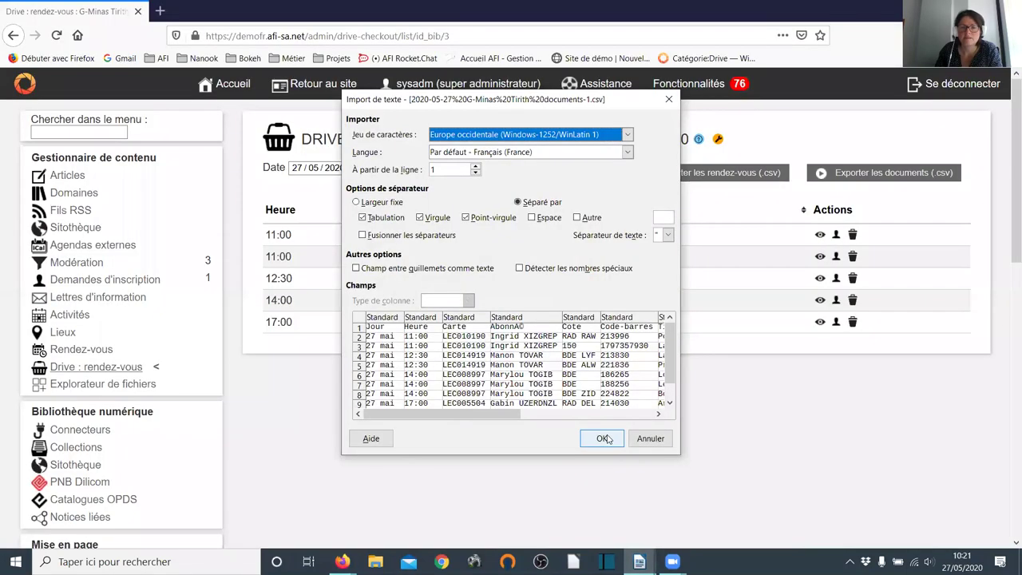
click(603, 438)
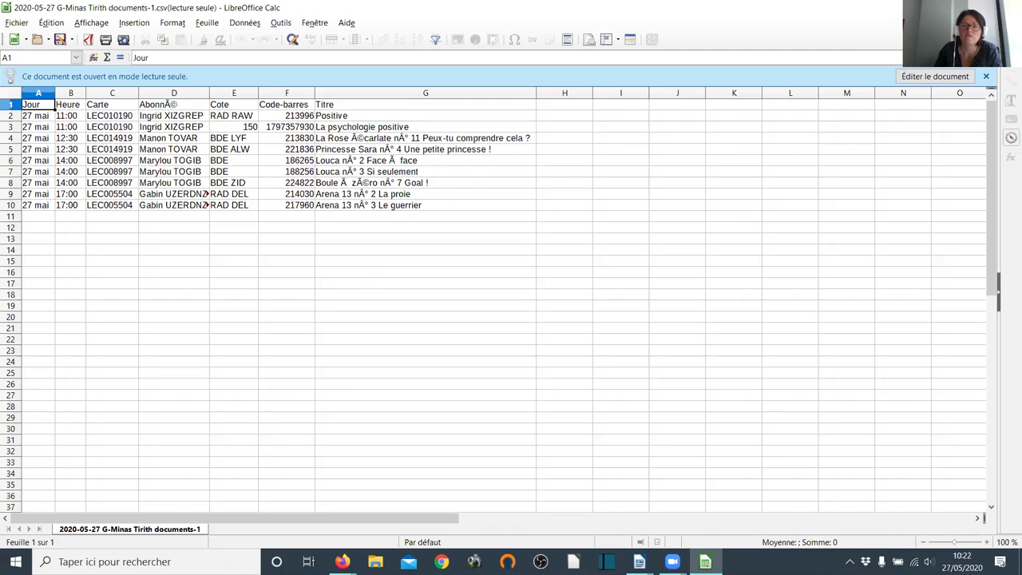
key(ctrl+q)
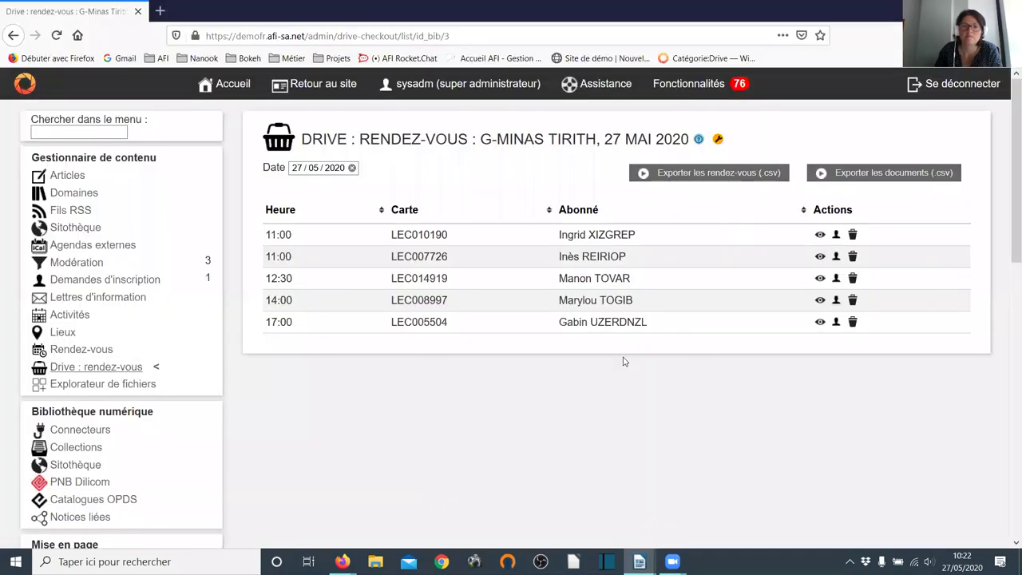
- Find Variables via the menu search 'vari' and filter the variables list on 'drive'
click(93, 130)
text(vari)
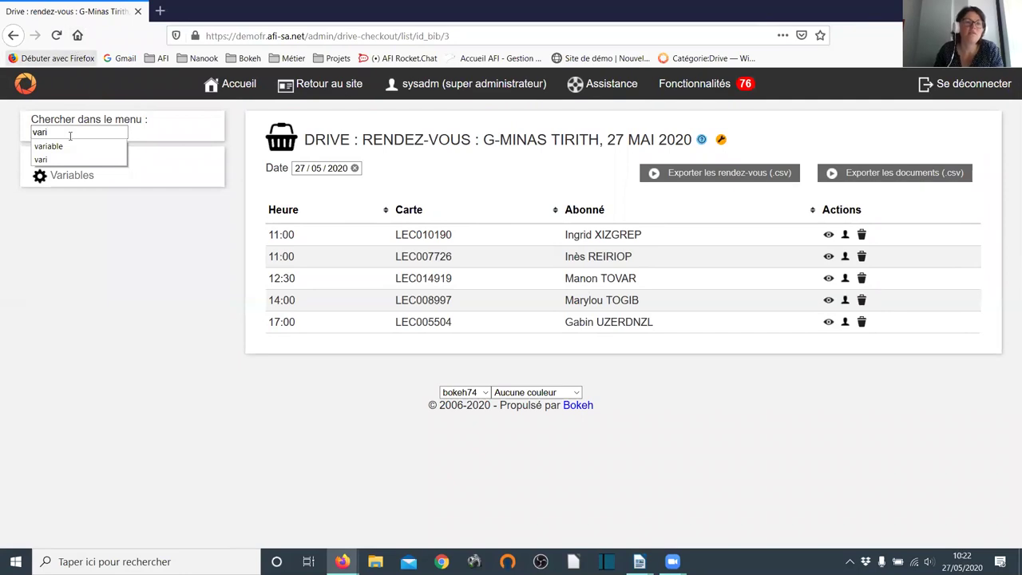
click(79, 180)
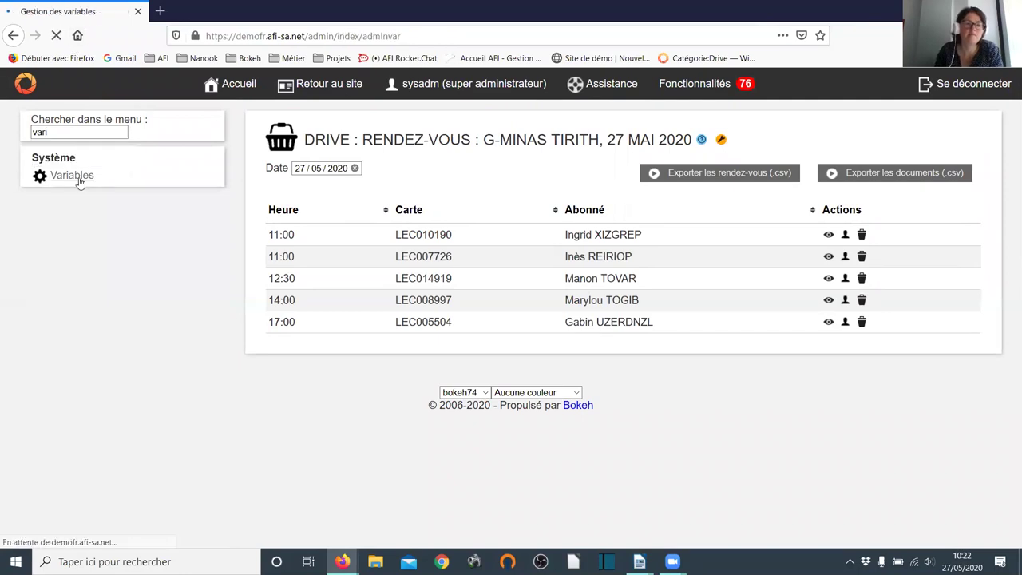
click(853, 130)
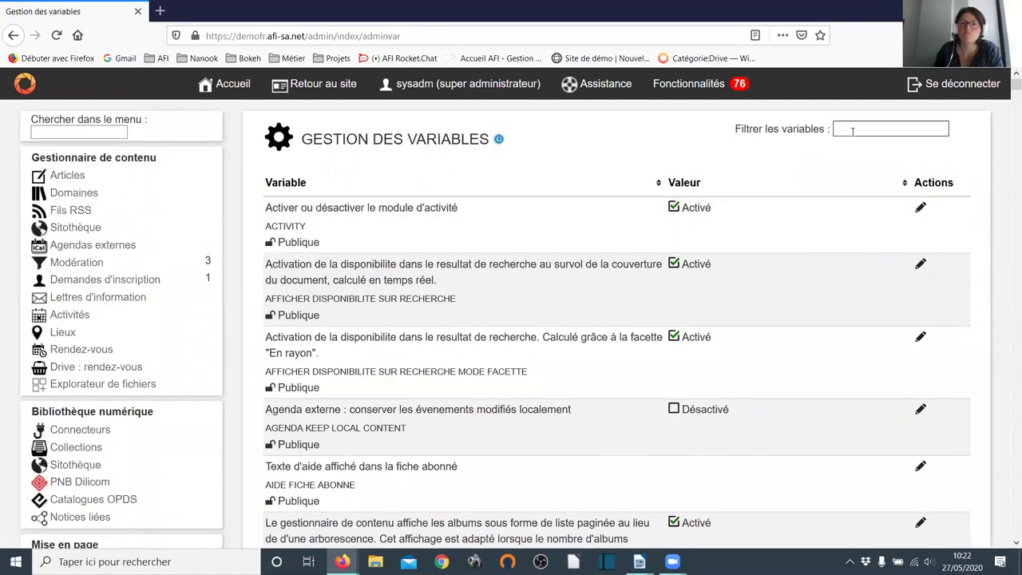
text(drive)
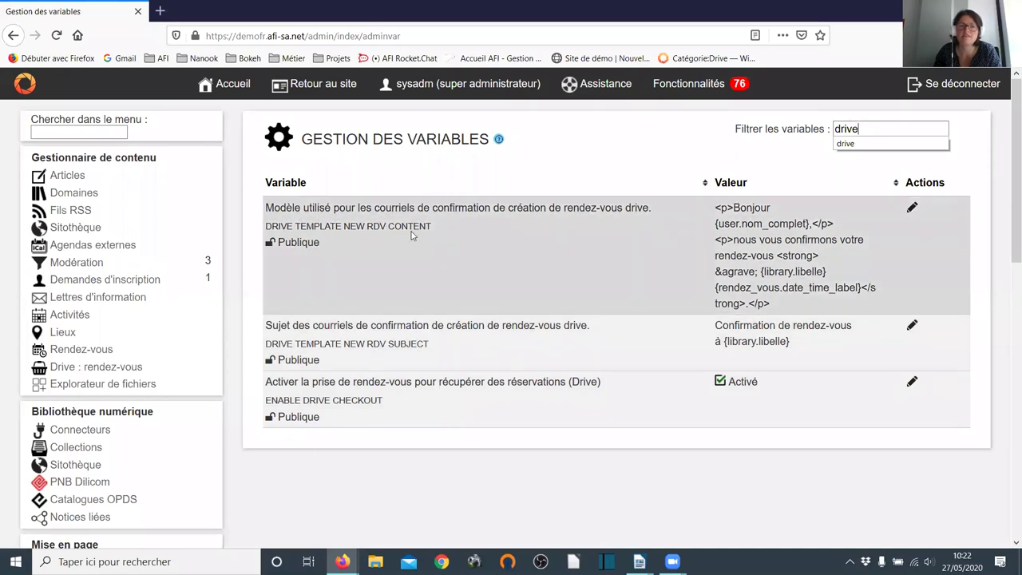
- Append the sign-off 'L'équipe de la bibliothèque' to DRIVE_TEMPLATE_NEW_RDV_CONTENT and save it
click(913, 208)
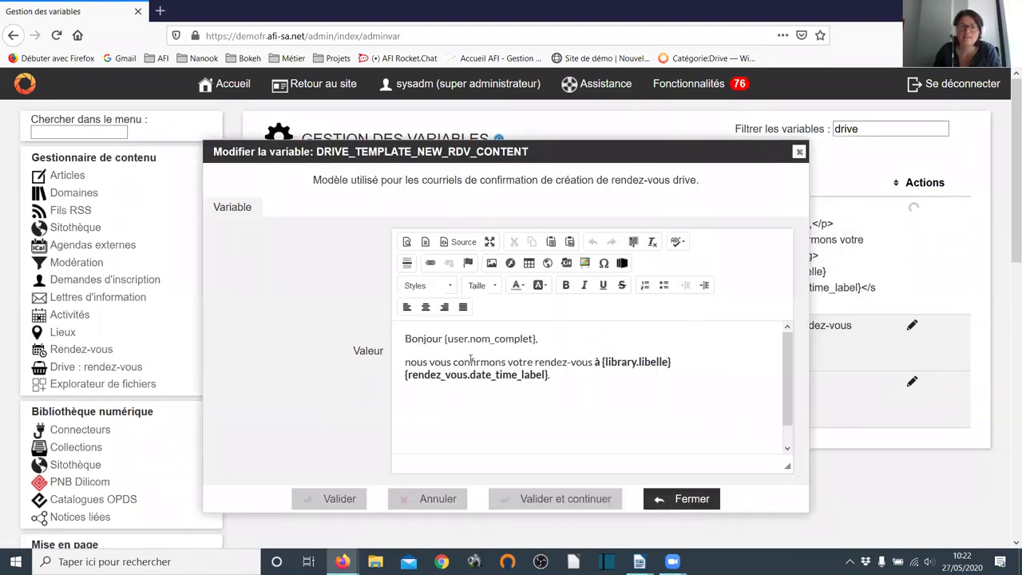
click(569, 389)
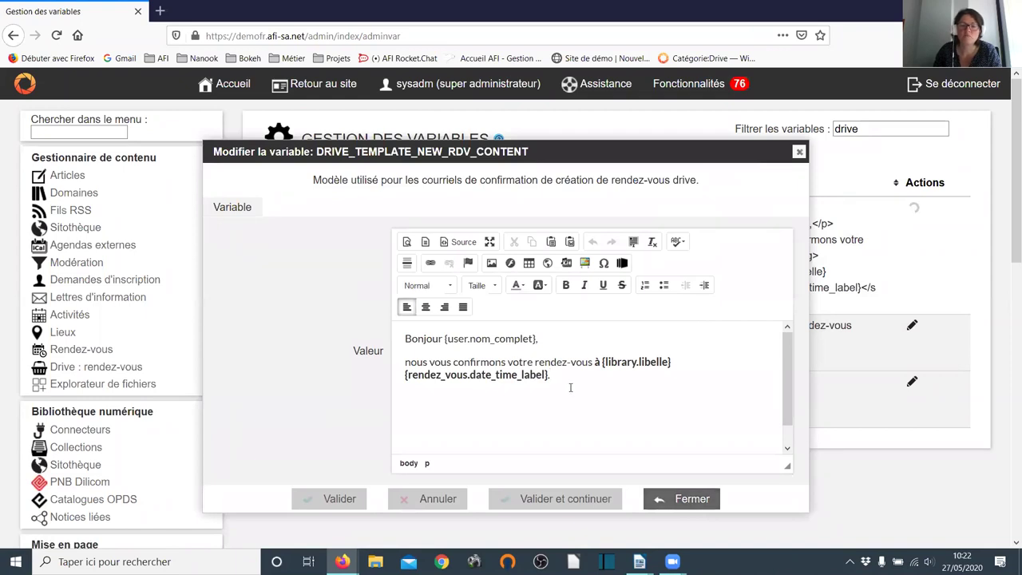
key(Return)
key(Return)
text(L'équipe)
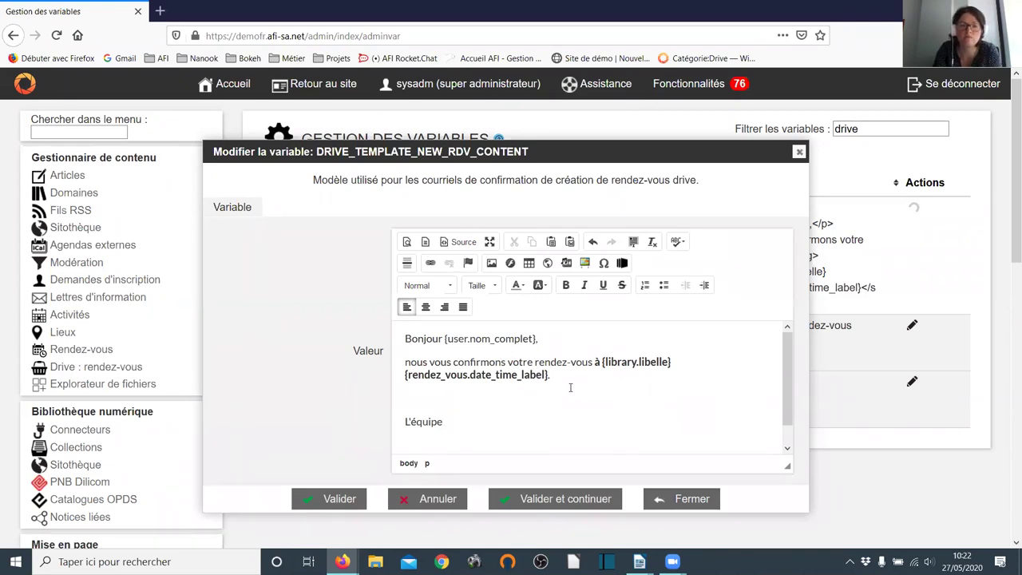
text( de la b)
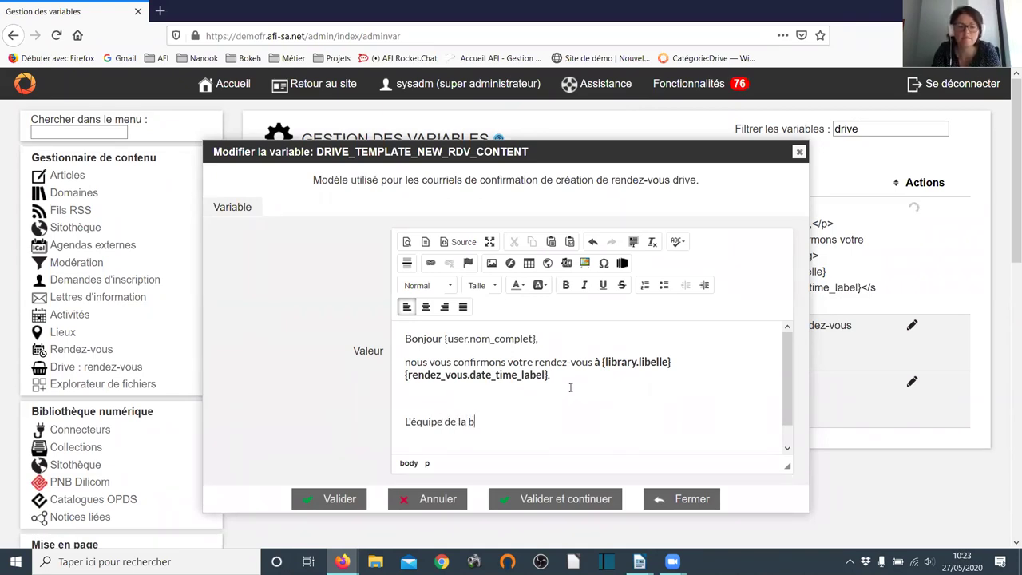
text(ibliothèque)
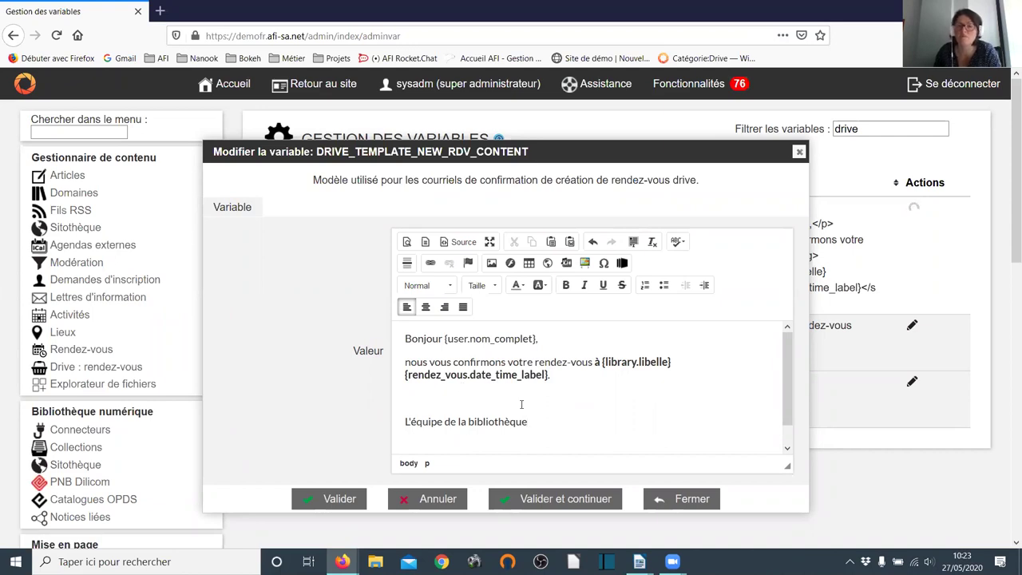
click(330, 498)
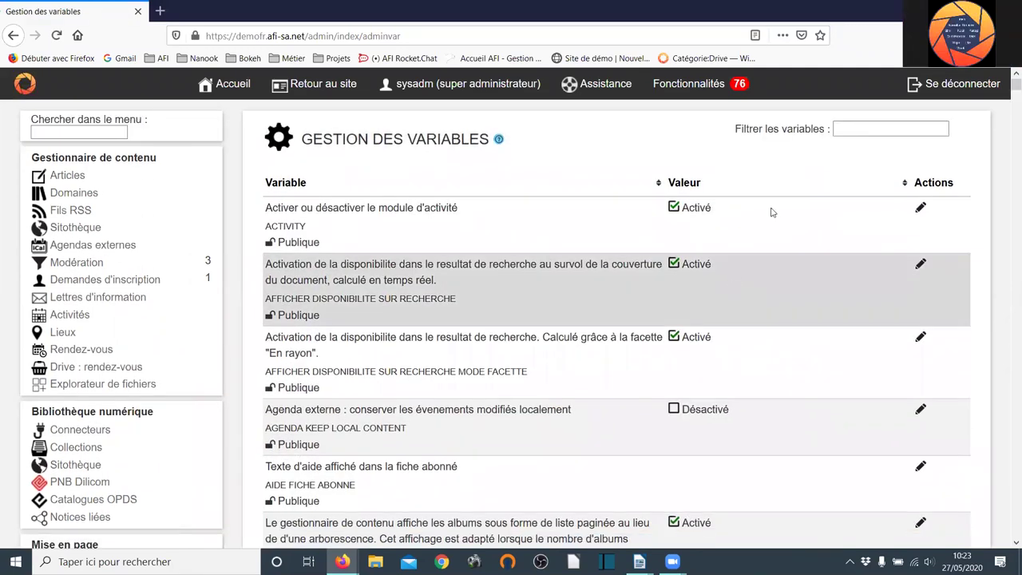
- Filter on 'drive', view DRIVE_TEMPLATE_NEW_RDV_SUBJECT unchanged, then reopen DRIVE_TEMPLATE_NEW_RDV_CONTENT
click(853, 126)
text(d)
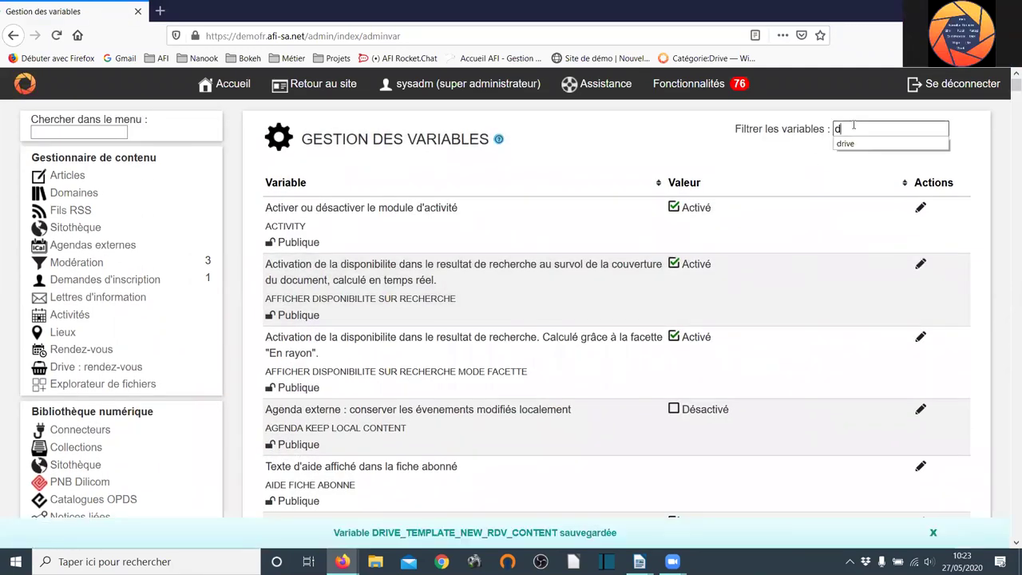
text(rive)
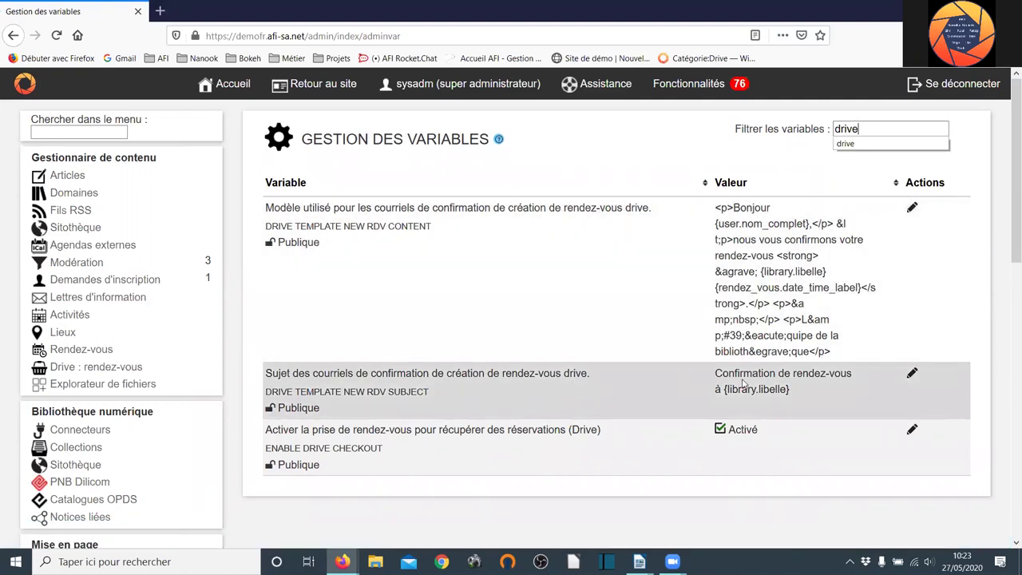
click(910, 374)
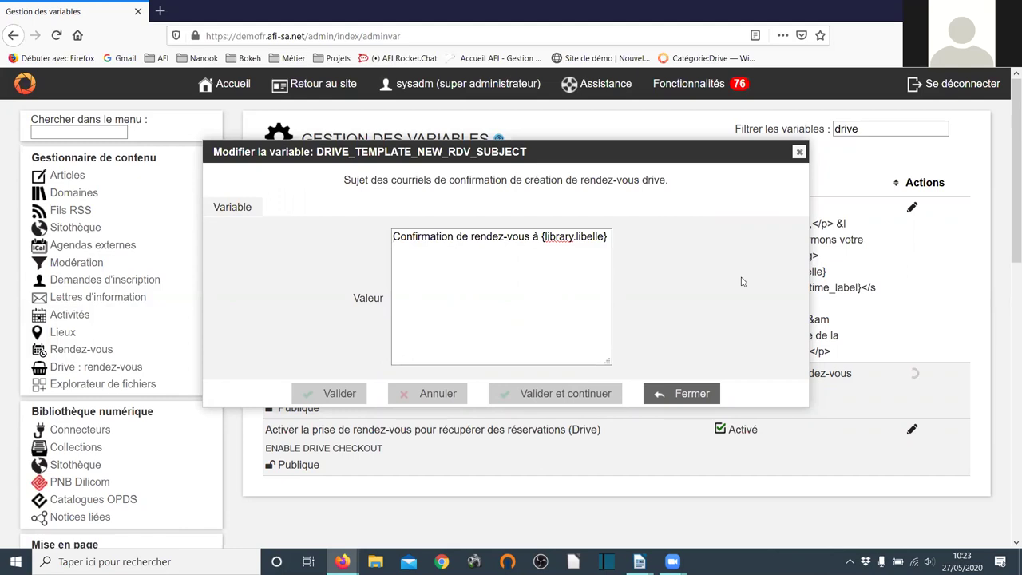
click(799, 151)
click(910, 209)
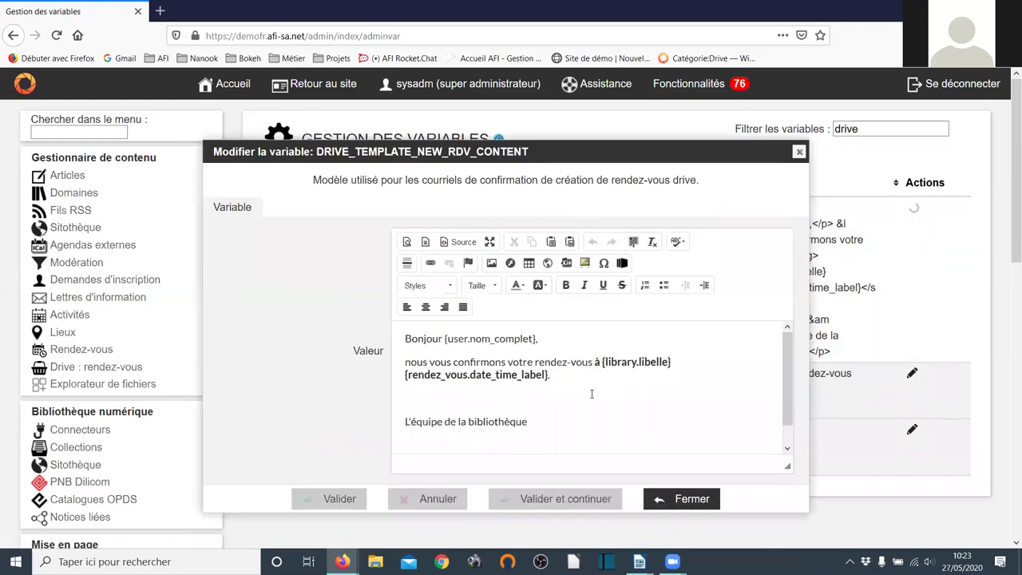
- Add 'Merci de bien vouloir arriver à l'heure pour respecter le temps du rendez-vous.' before the sign-off and save
click(618, 393)
text(M)
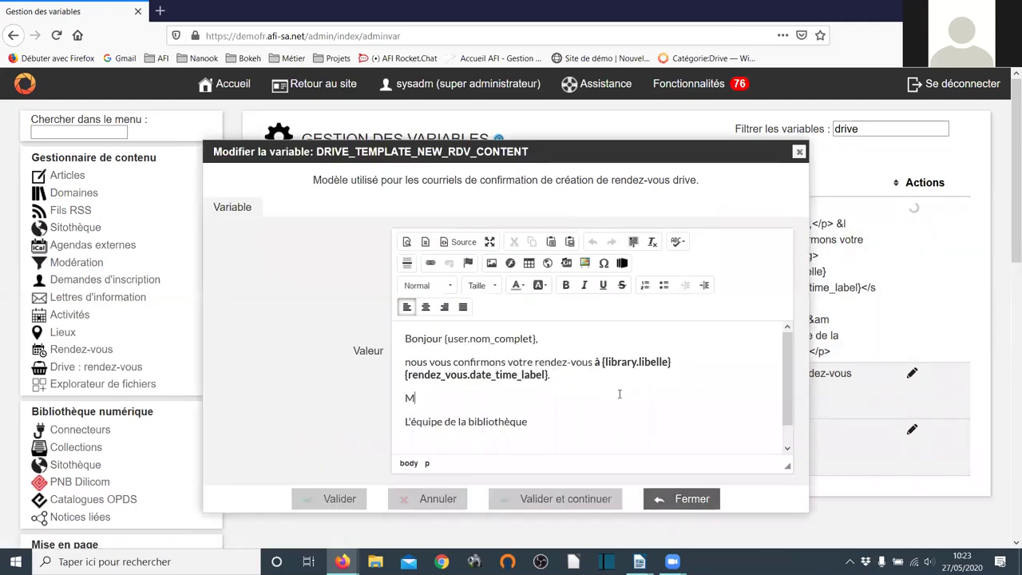
text(erci de bien vouloir )
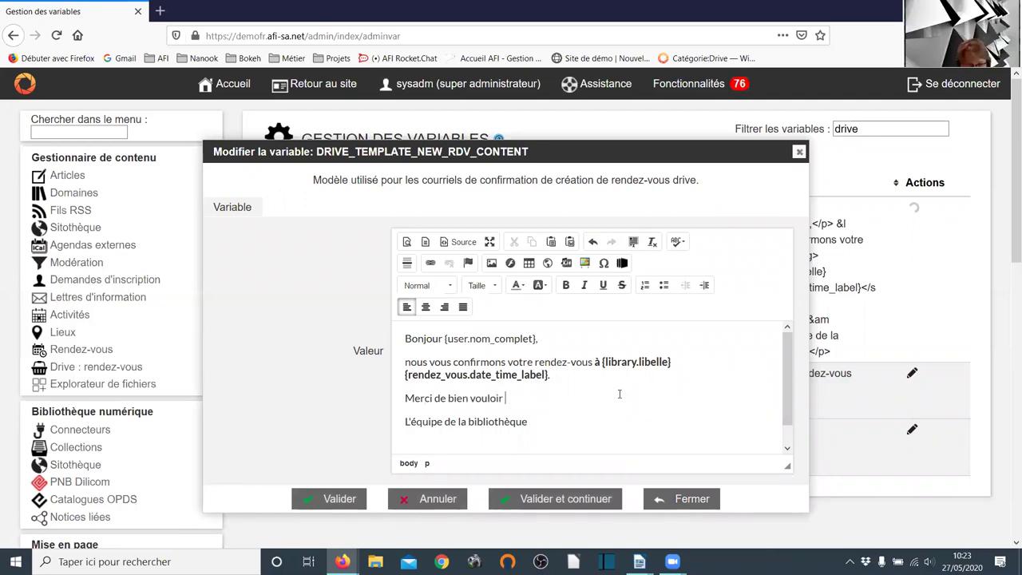
text(arriver à l'heur)
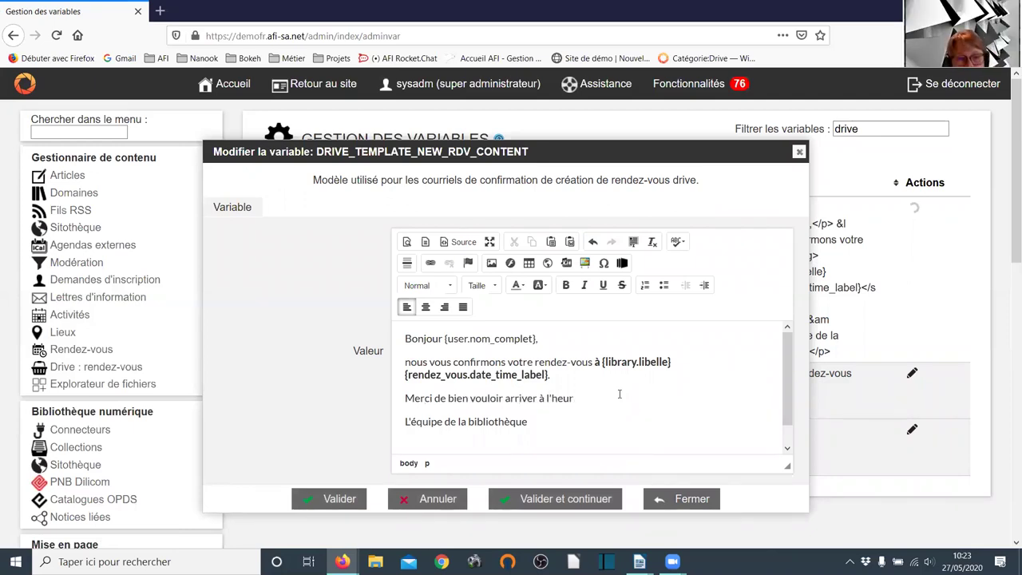
text(e pour respecte)
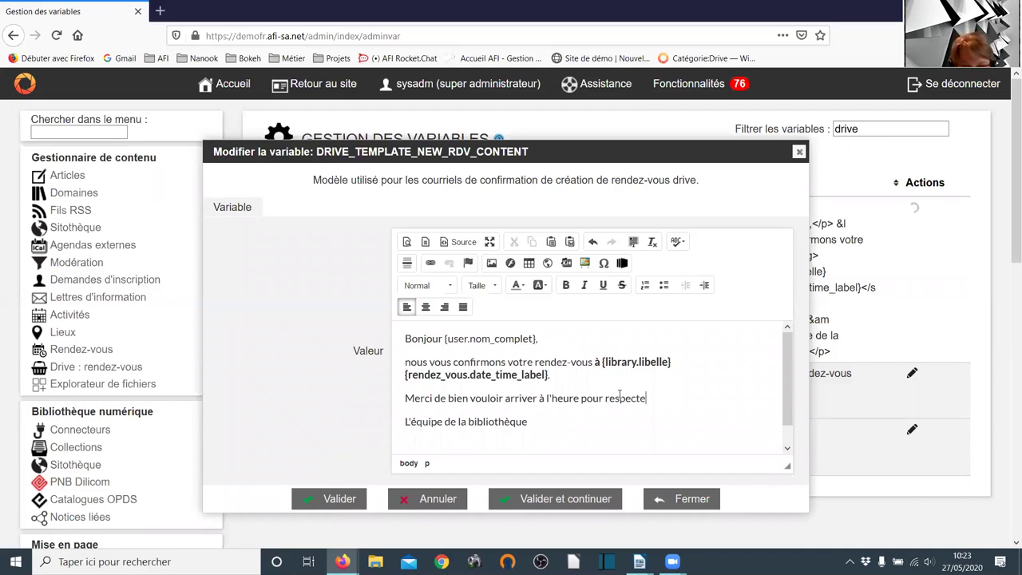
text(r le temps du rendez-)
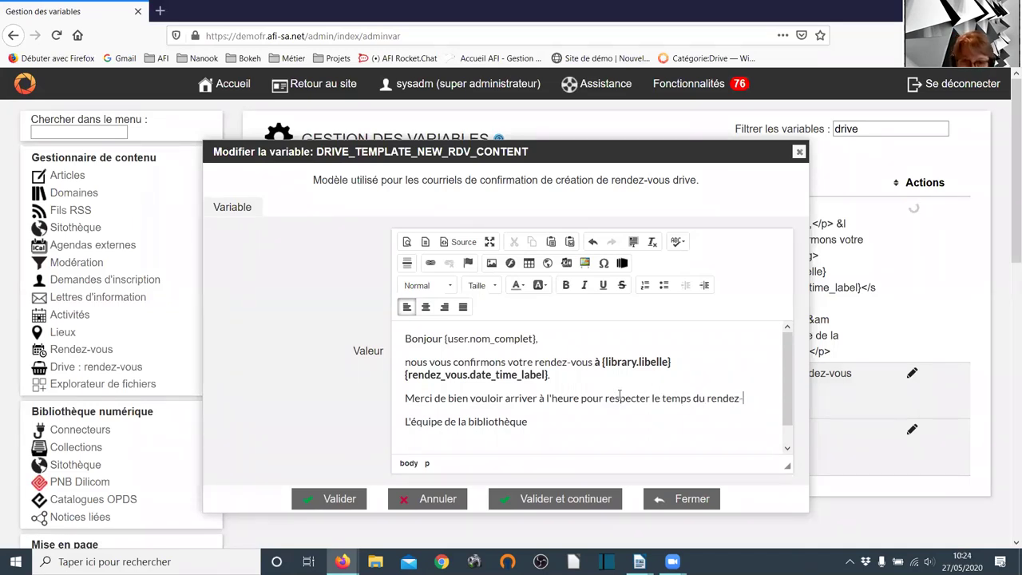
text(vous.)
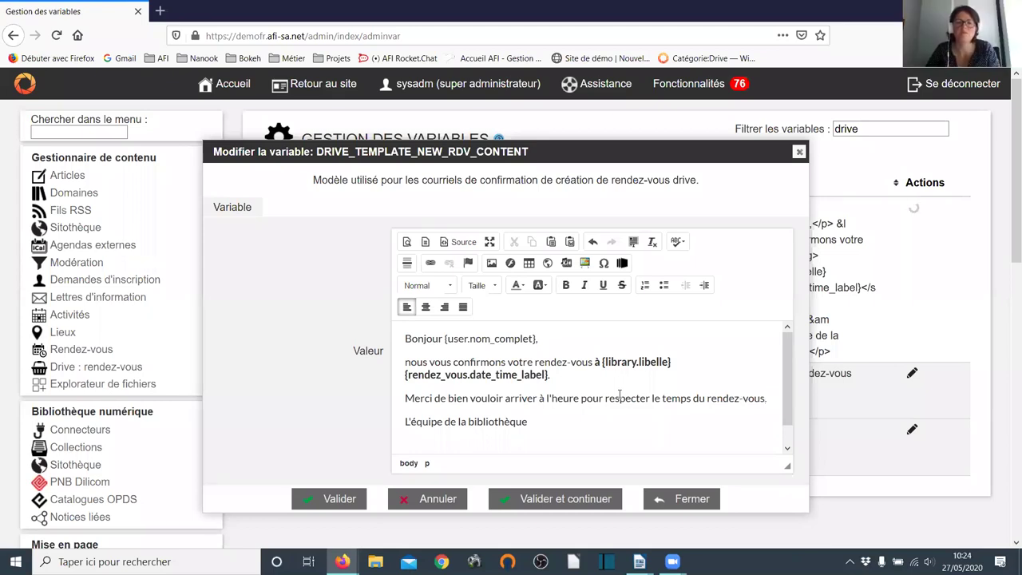
key(Tab)
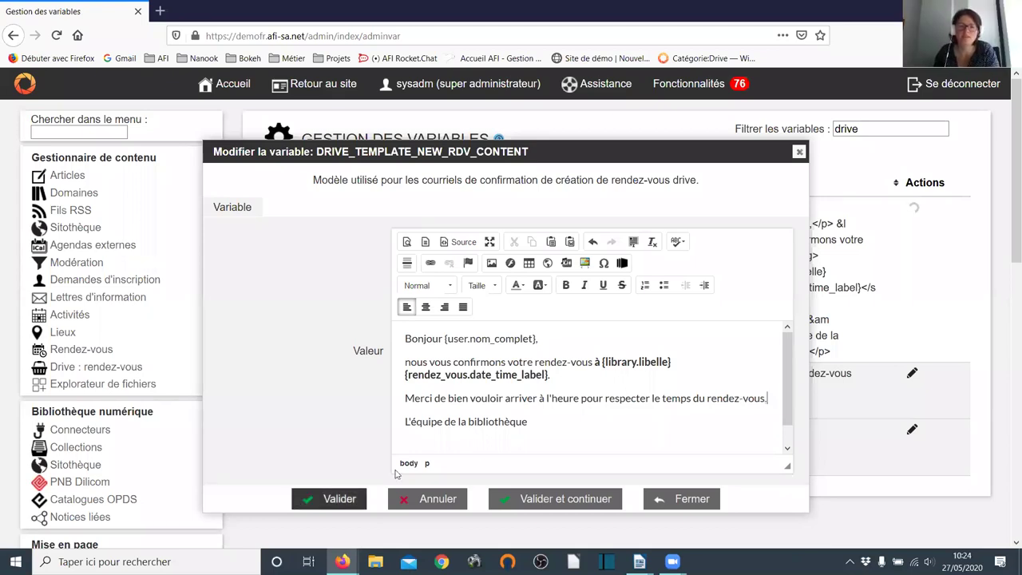
key(Return)
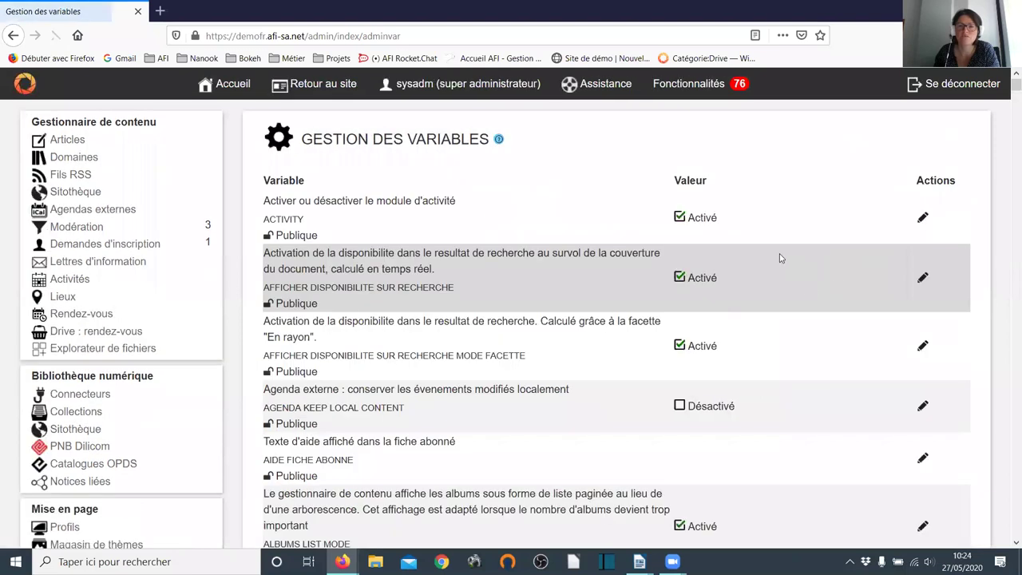
- Filter on 'drive', inspect DRIVE_TEMPLATE_NEW_RDV_SUBJECT without changes, then go to 'Drive : rendez-vous'
text(dr)
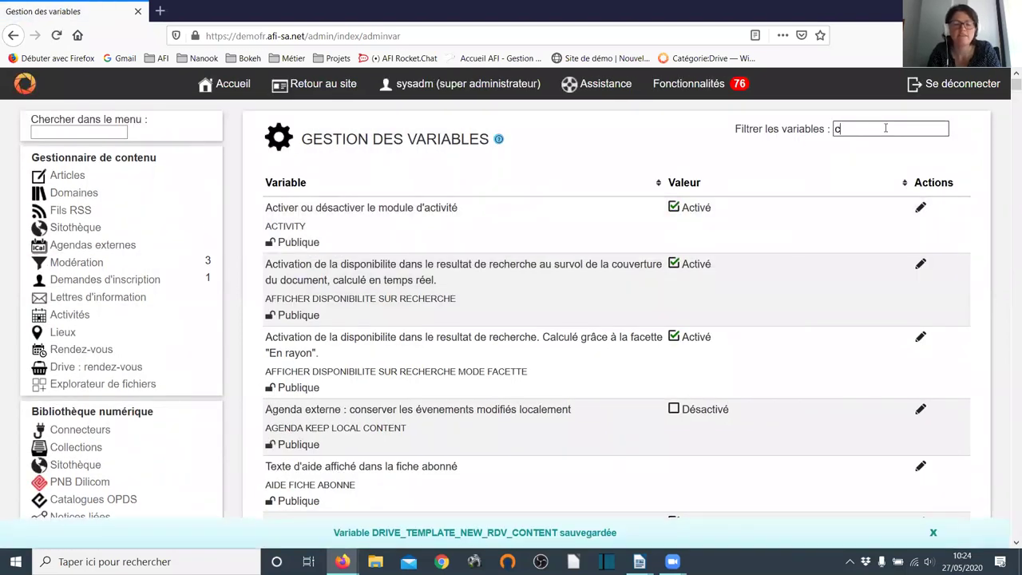
text(ive)
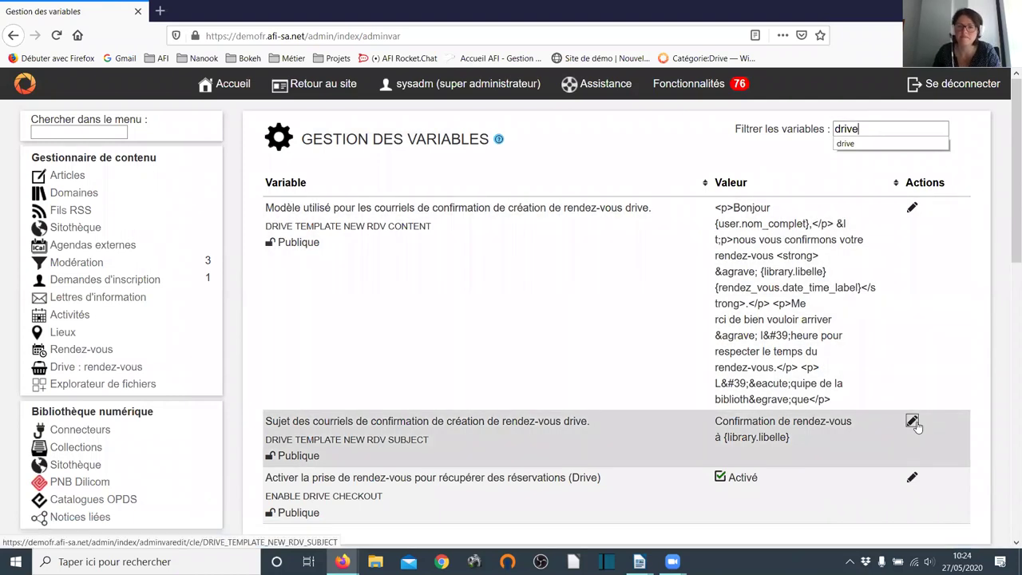
click(912, 420)
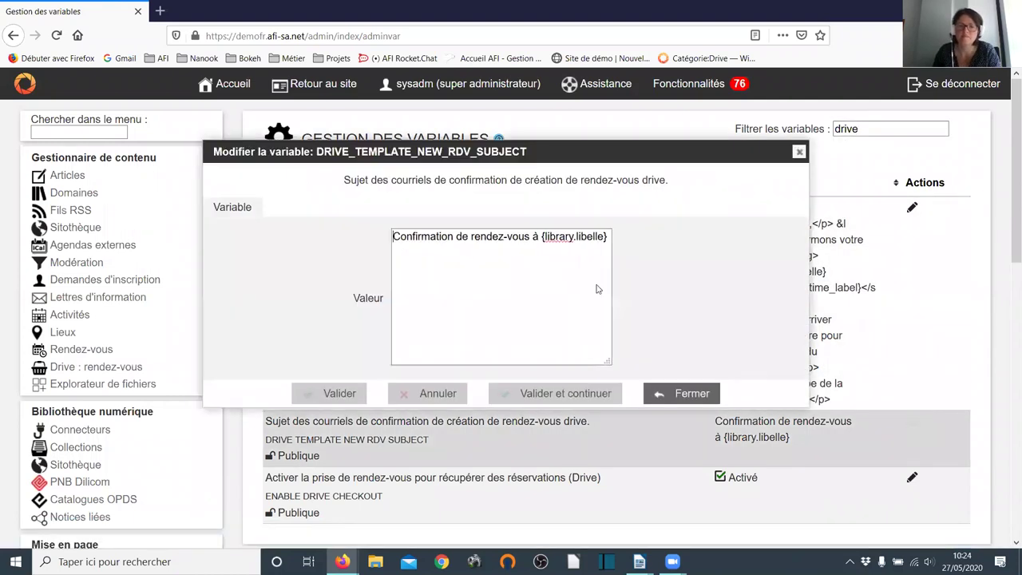
click(518, 246)
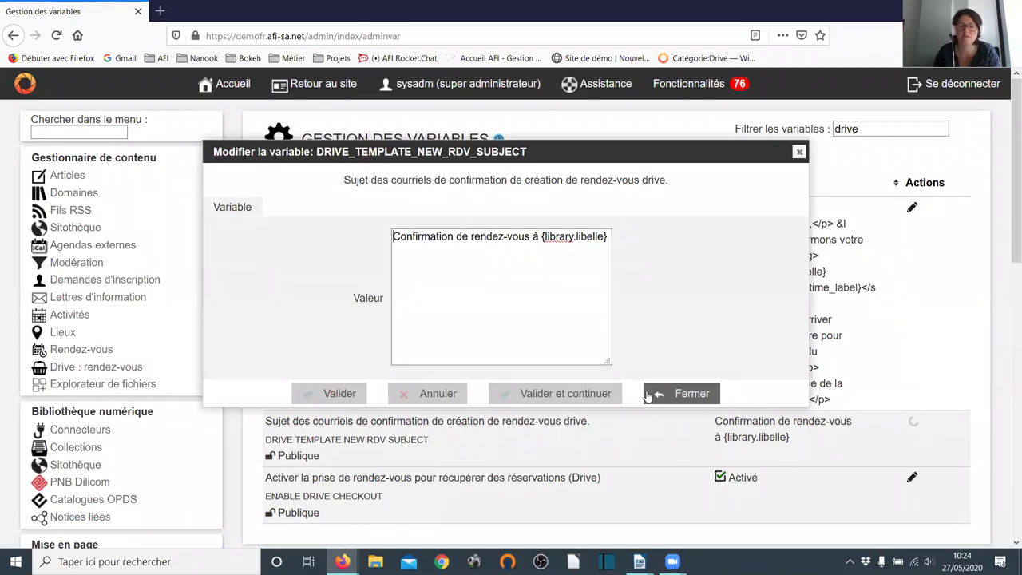
click(799, 152)
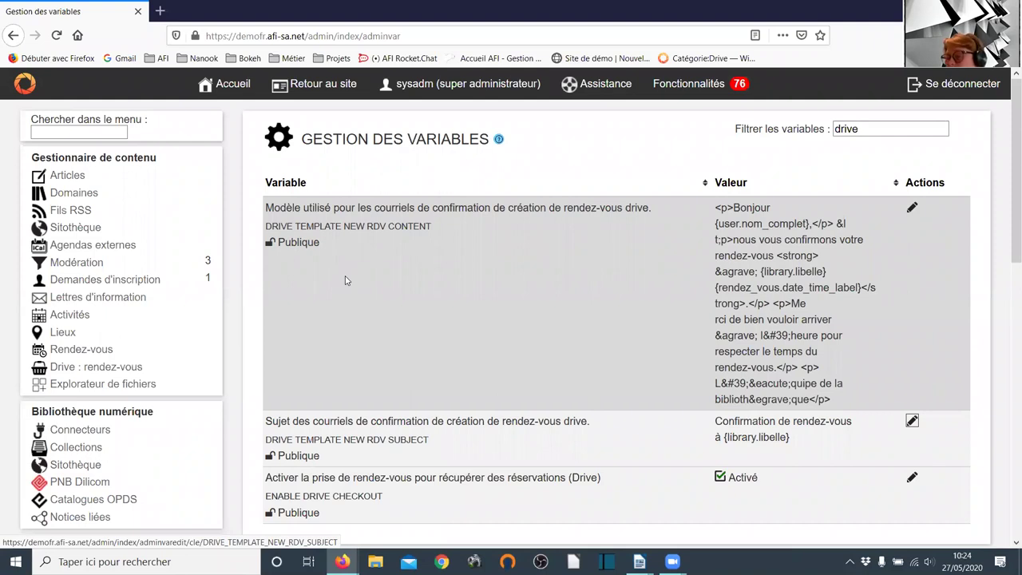
click(88, 369)
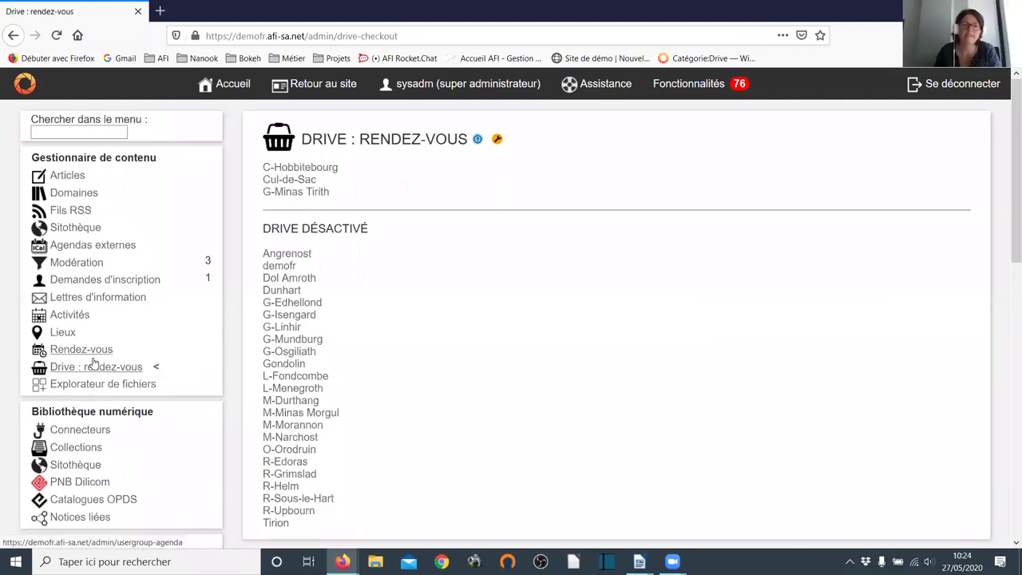
click(312, 194)
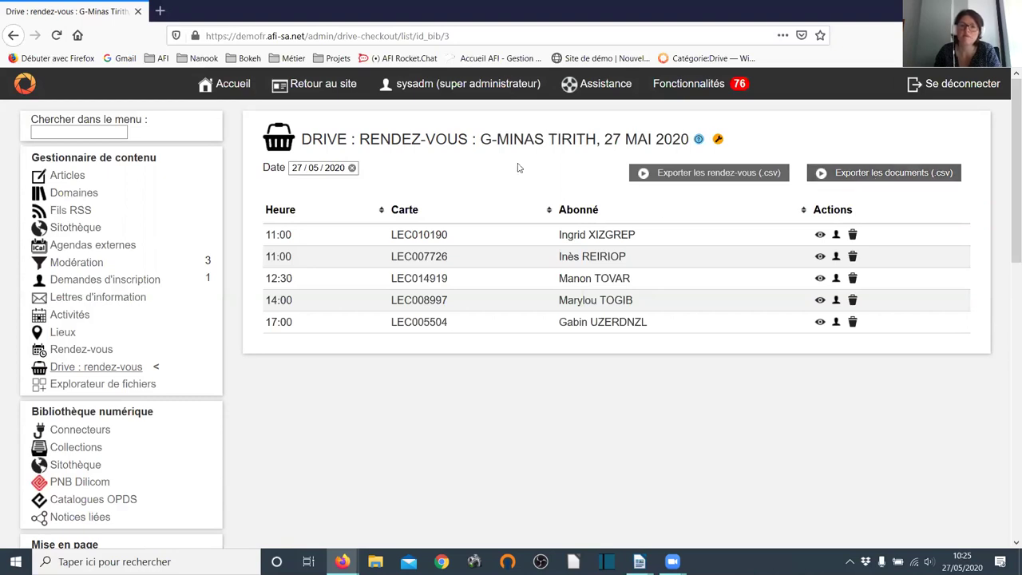
click(95, 373)
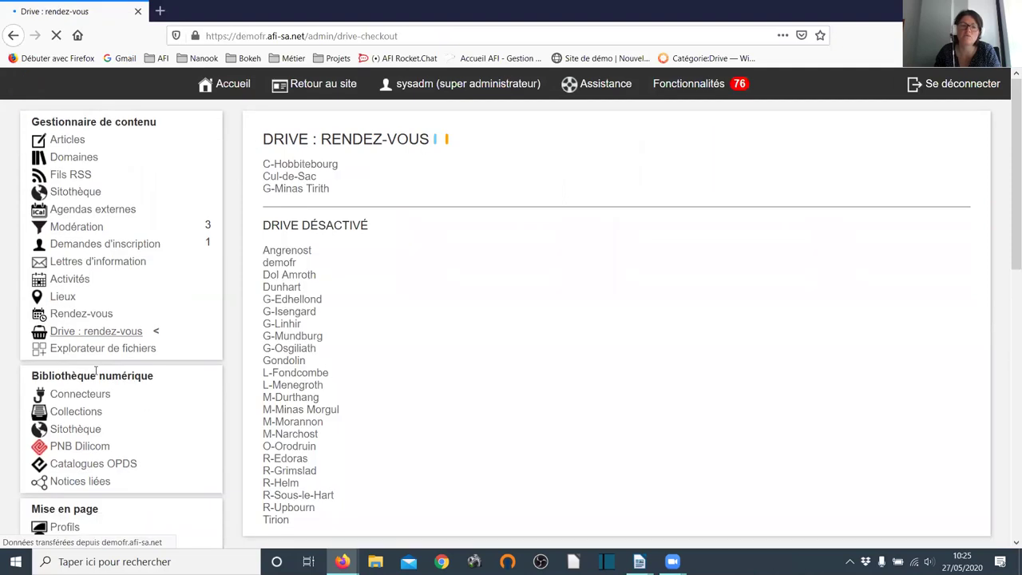
click(296, 169)
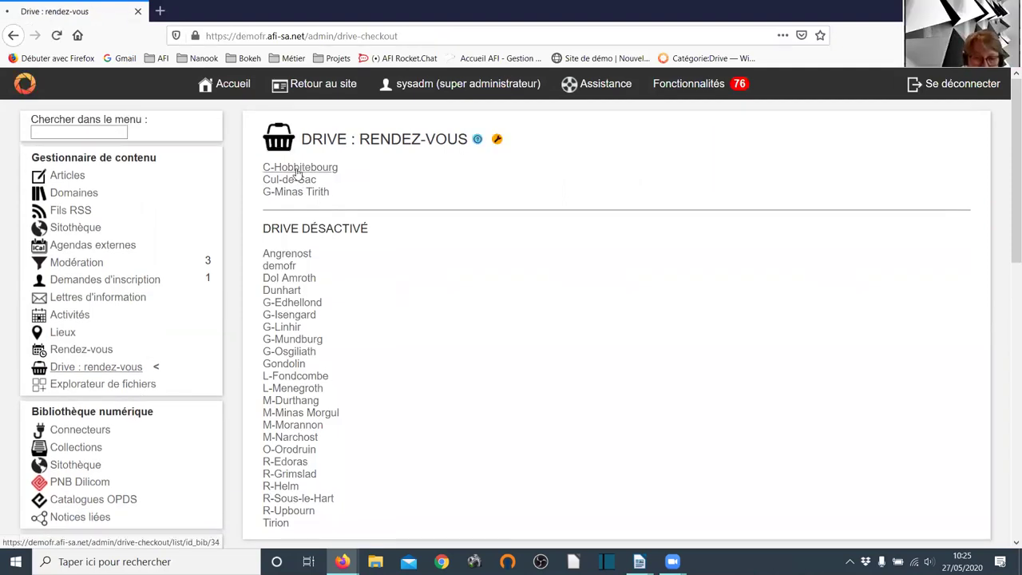
click(96, 373)
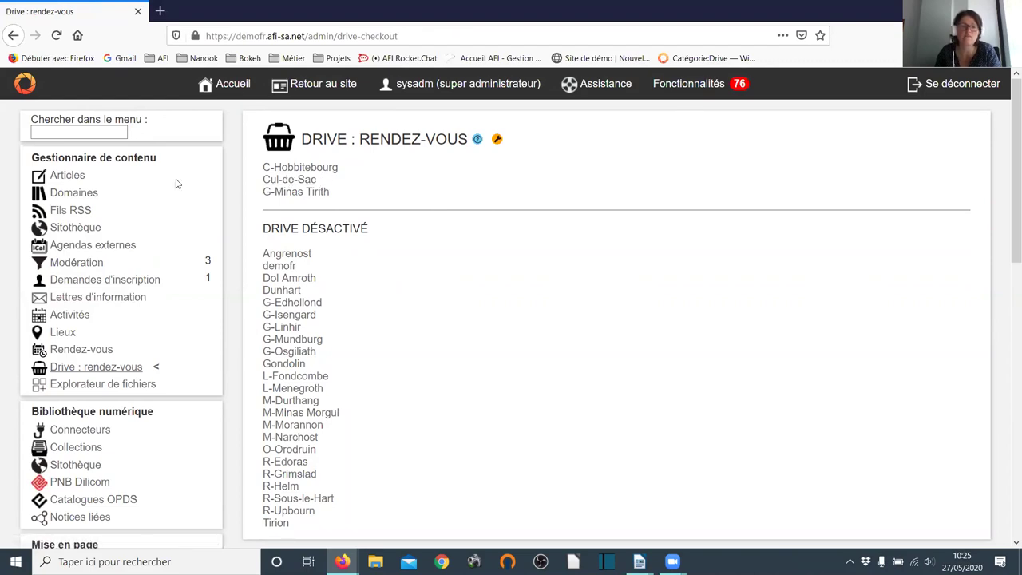
scroll(175, 183, down, 2)
- Tick 'Activer le drive' in G-Edhellond's library configuration and save it
scroll(165, 189, down, 2)
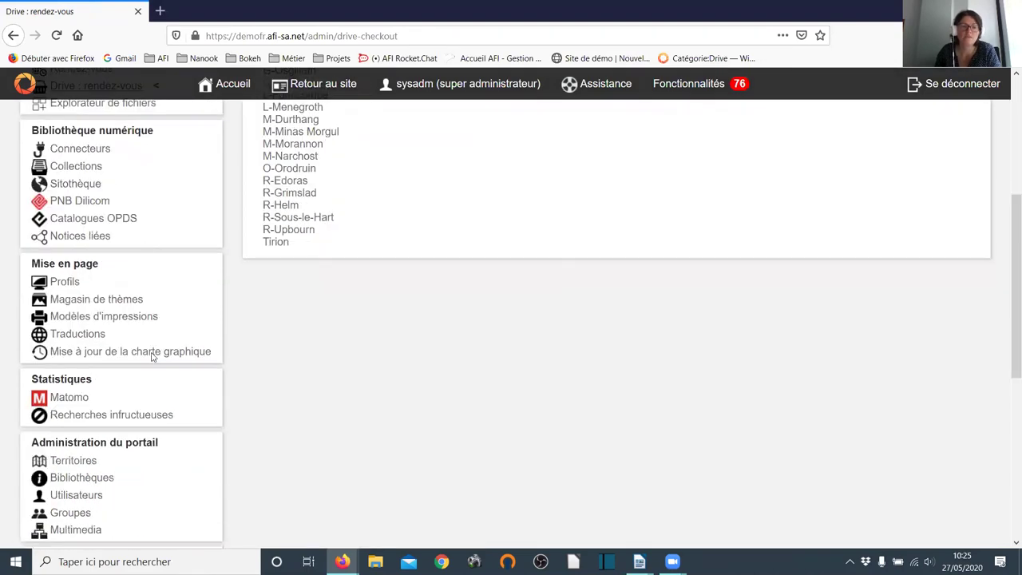
scroll(172, 402, down, 1)
click(92, 413)
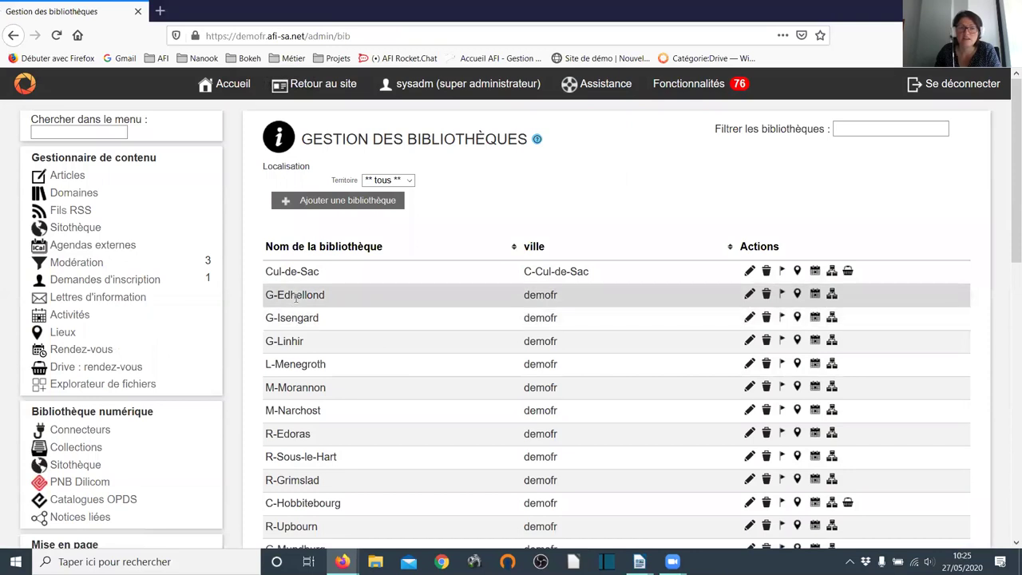
click(749, 294)
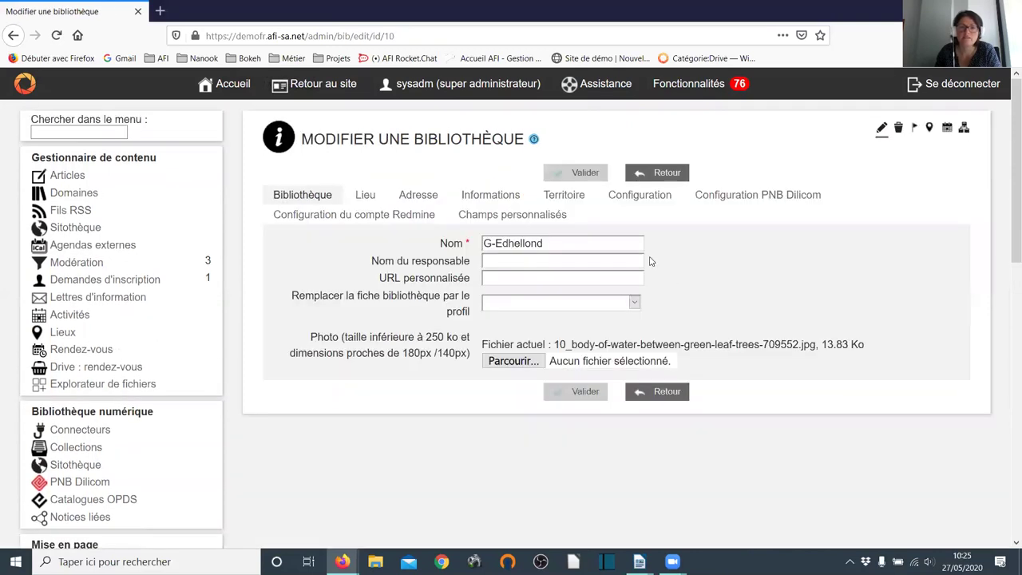
click(640, 195)
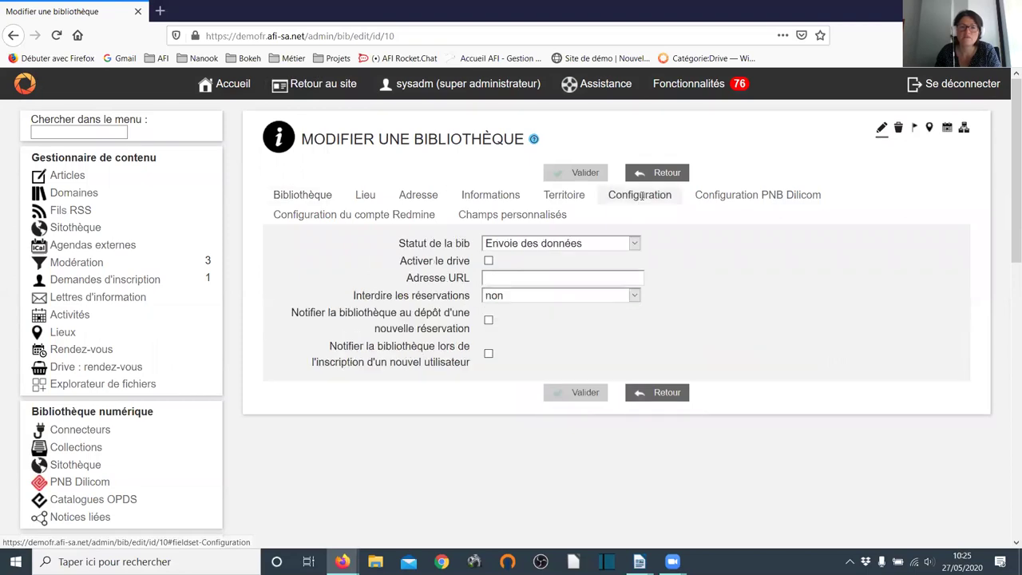
click(488, 261)
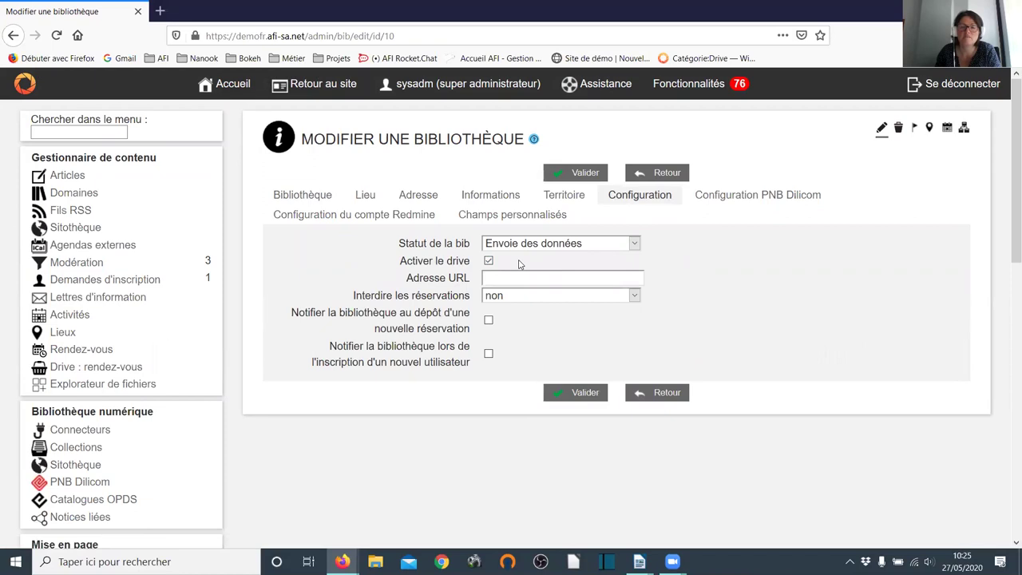
click(583, 393)
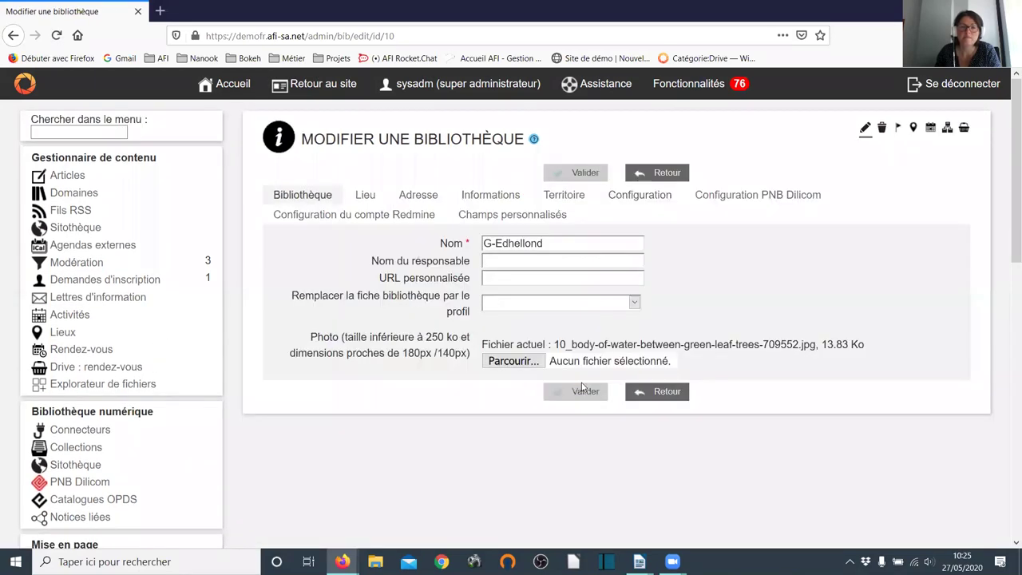
- From the Bibliothèques list, open G-Edhellond's drive opening hours page
scroll(79, 277, down, 3)
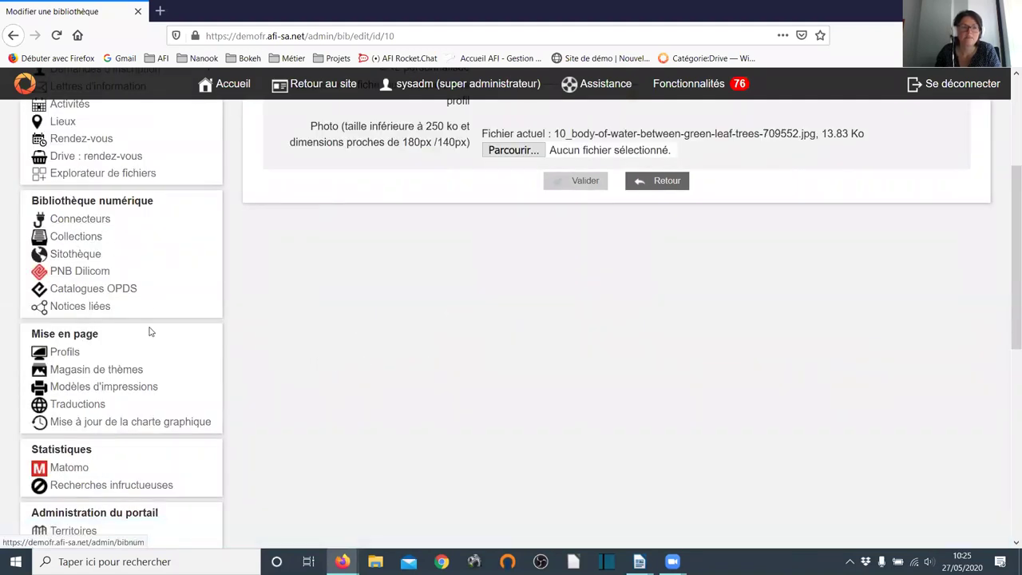
scroll(150, 332, down, 2)
click(86, 411)
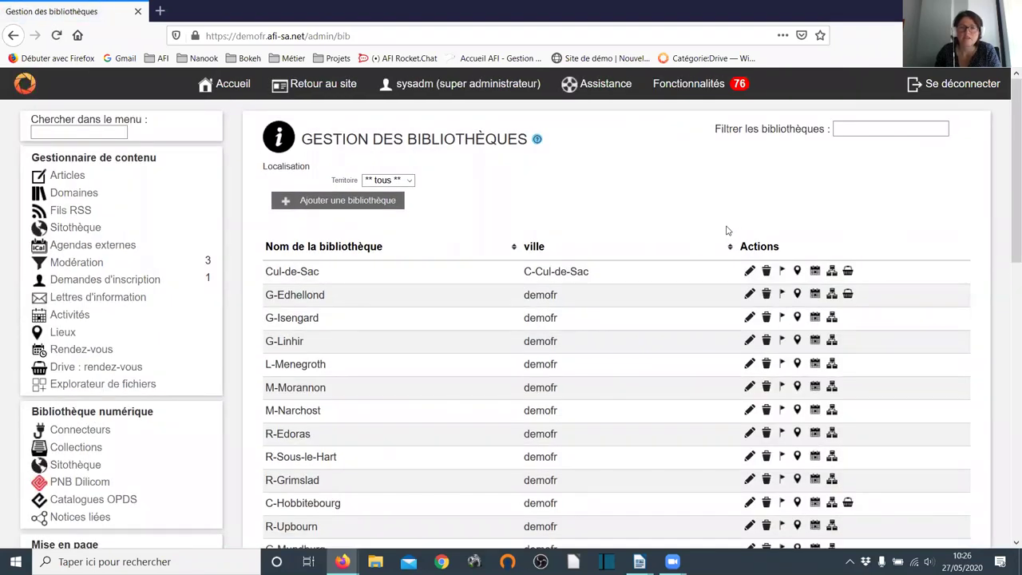
scroll(726, 231, down, 2)
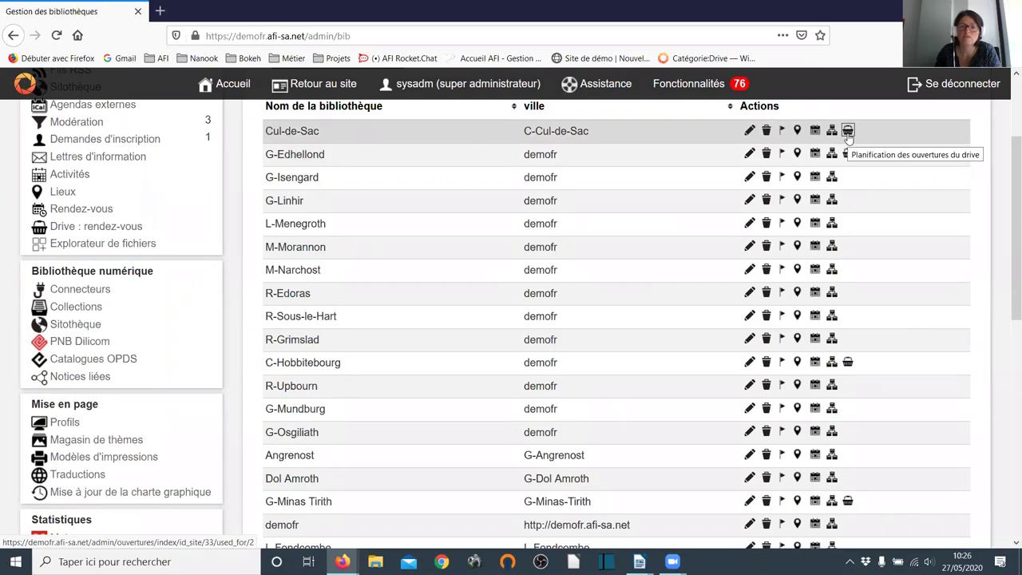
click(848, 154)
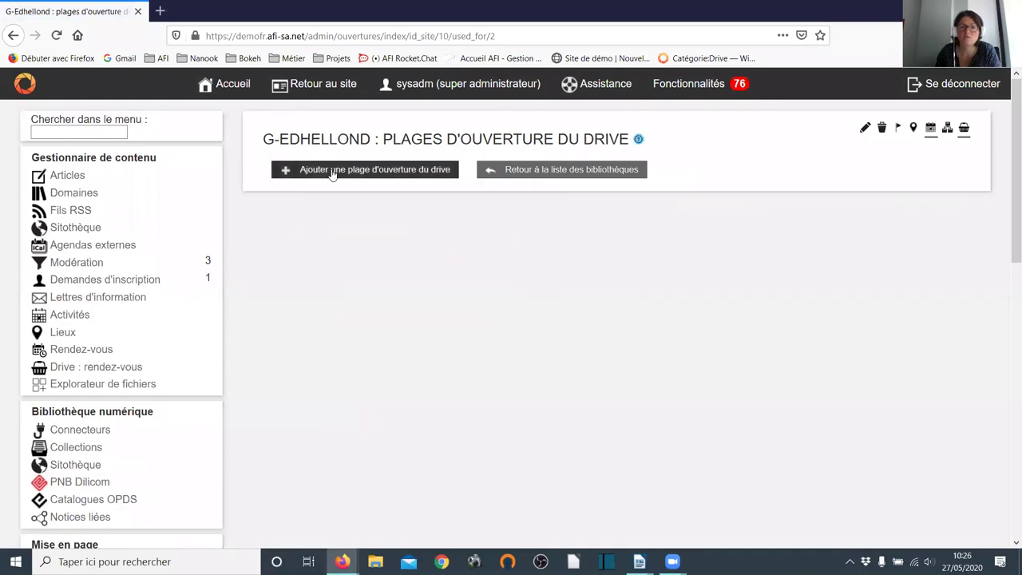
- Add a new G-Edhellond drive slot labelled 'Drive jeudi' repeating 'Tous les jeudis'
click(333, 170)
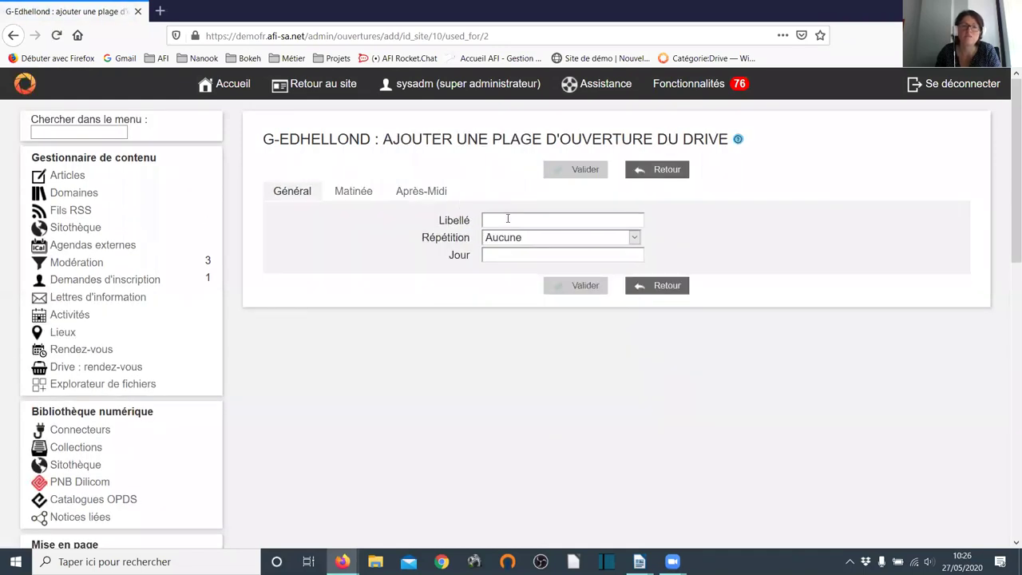
click(506, 219)
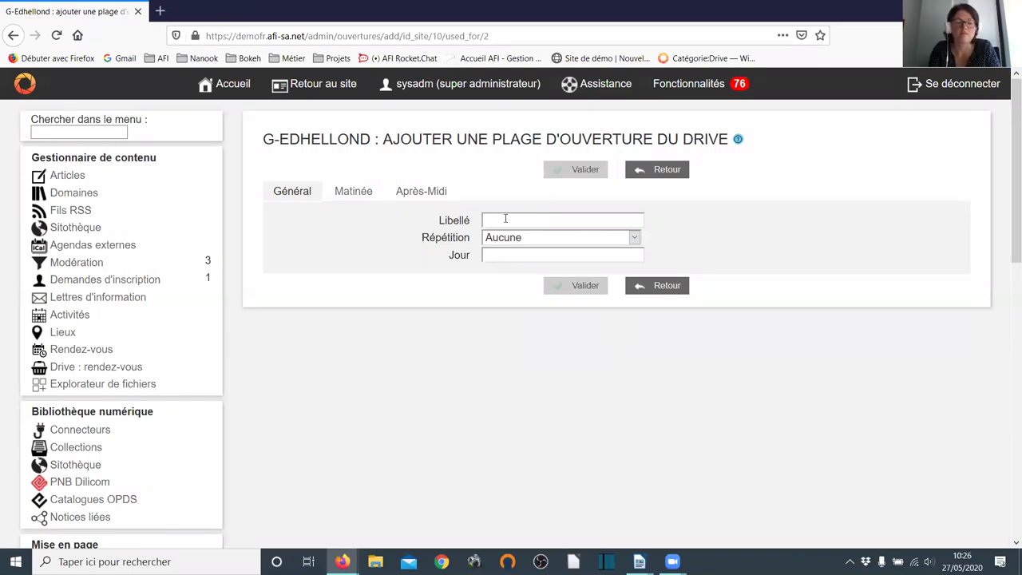
text(Driv)
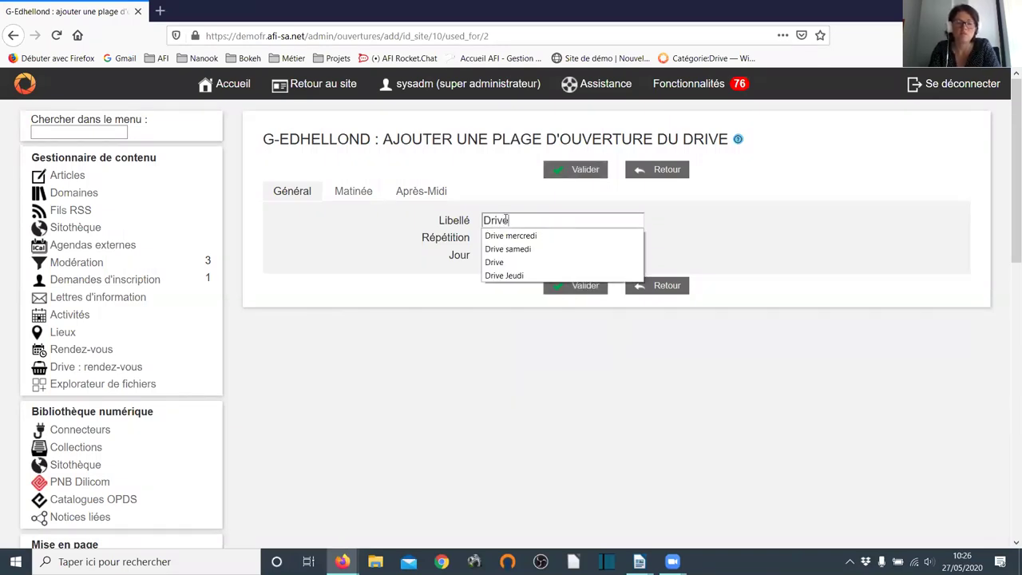
text(e )
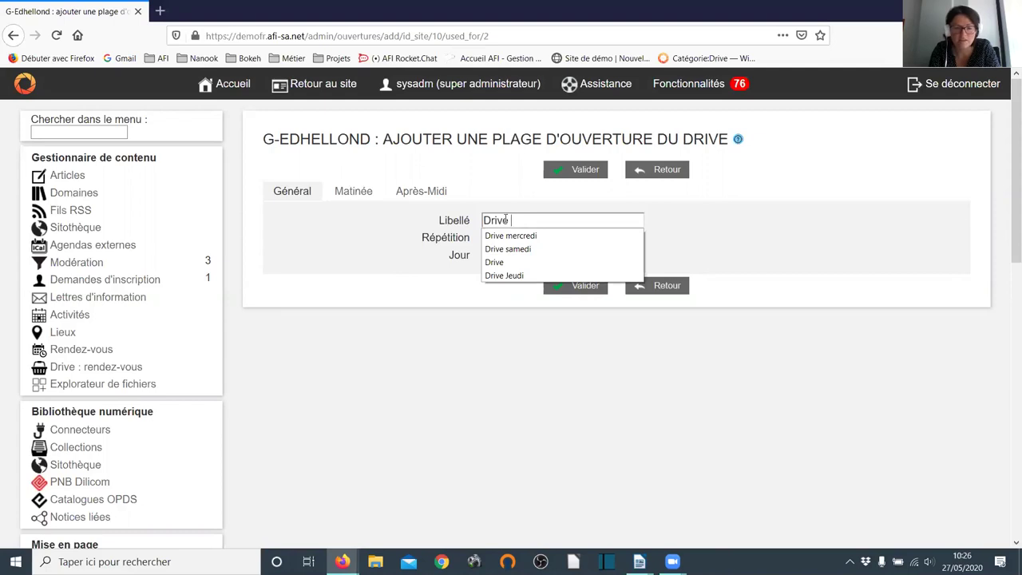
text(jeu)
key(BackSpace)
text(udi)
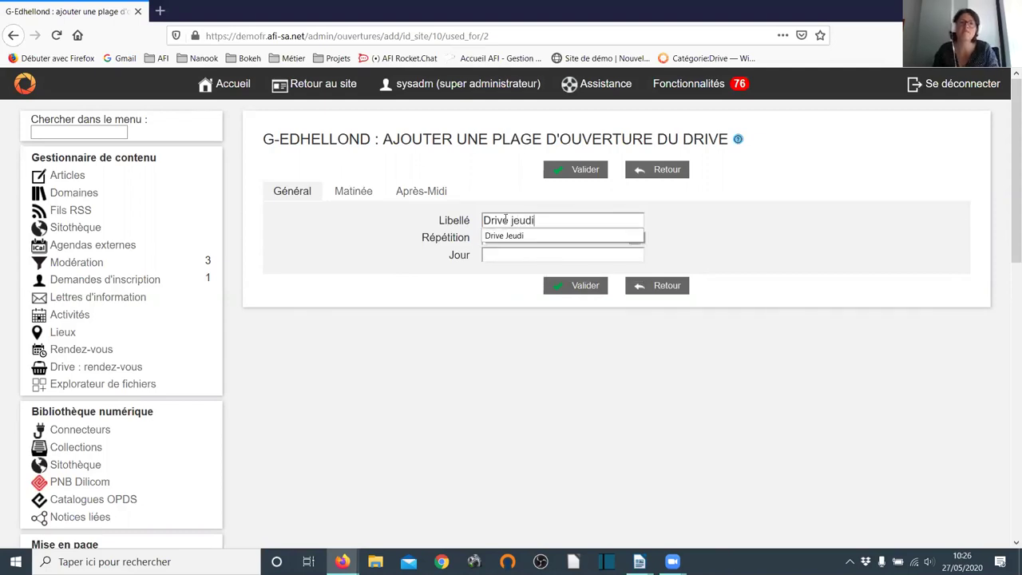
click(519, 254)
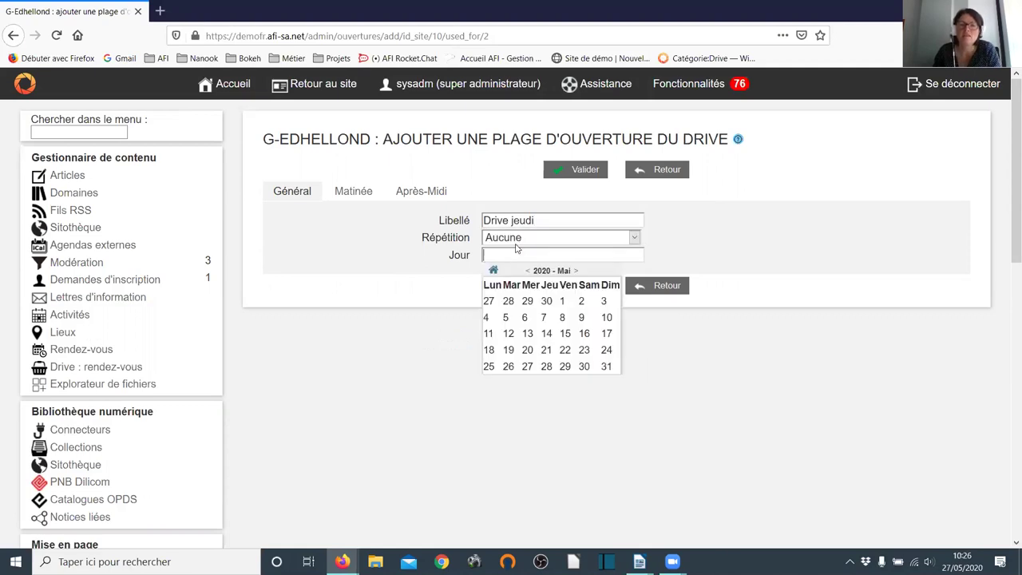
click(516, 238)
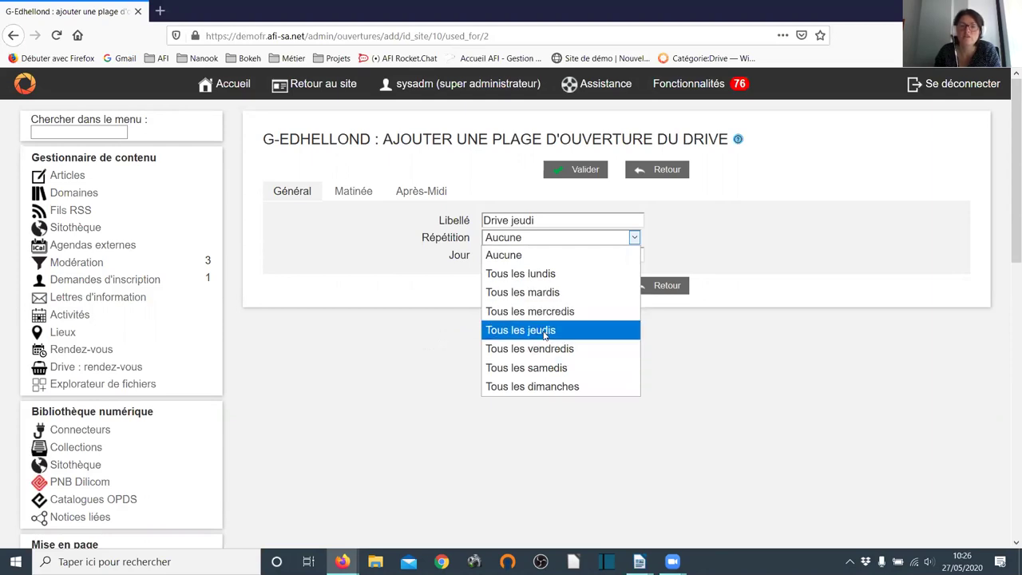
click(543, 332)
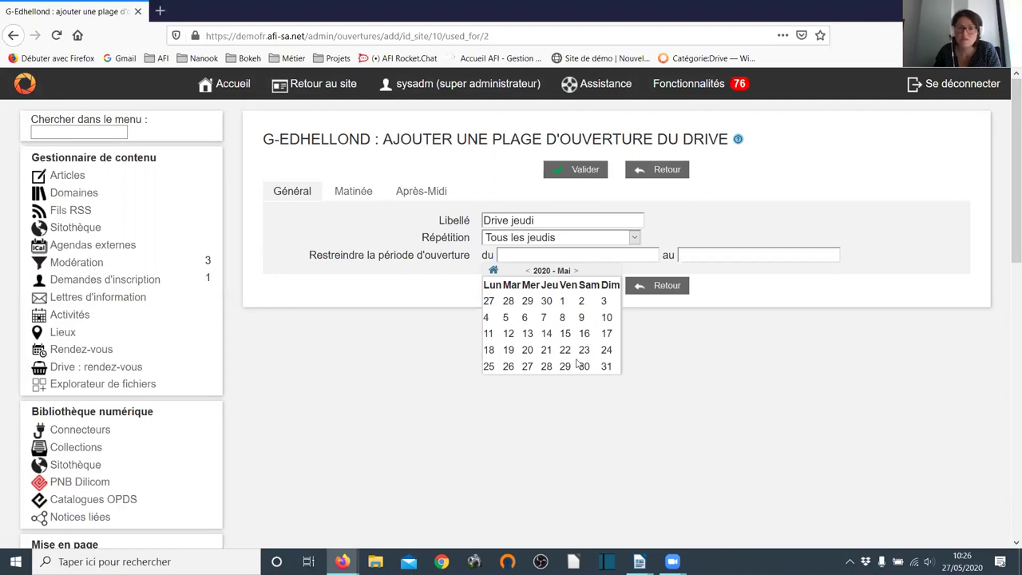
- Limit the slot's period to 27/05/2020 through 25/06/2020
click(526, 366)
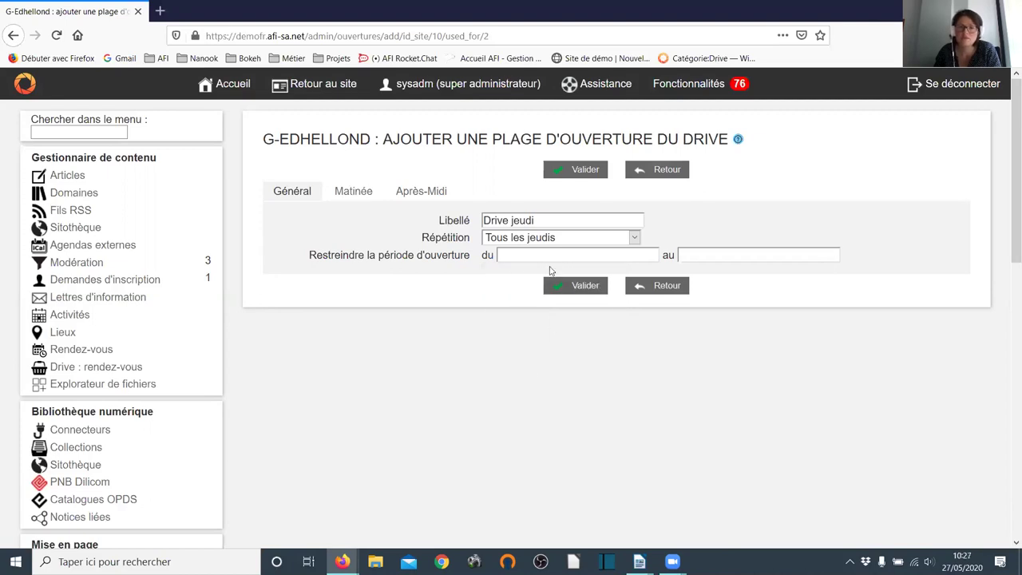
click(550, 257)
text(27/05/2020)
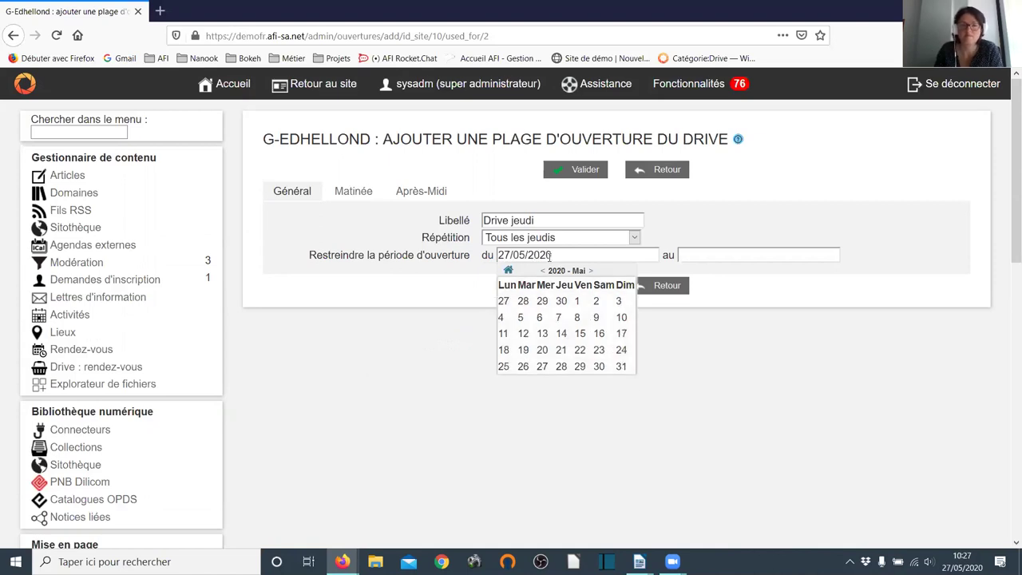
click(714, 256)
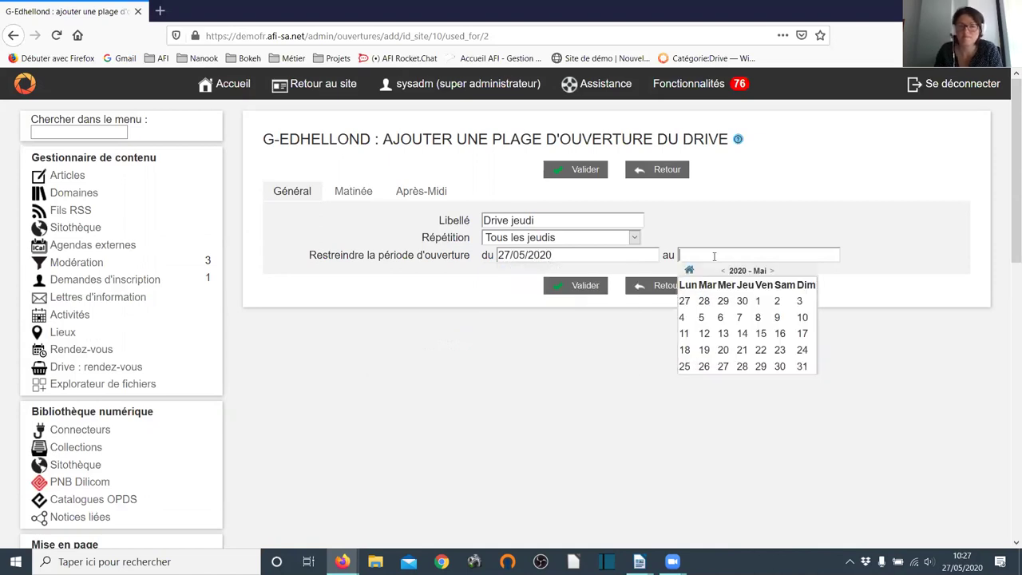
click(771, 270)
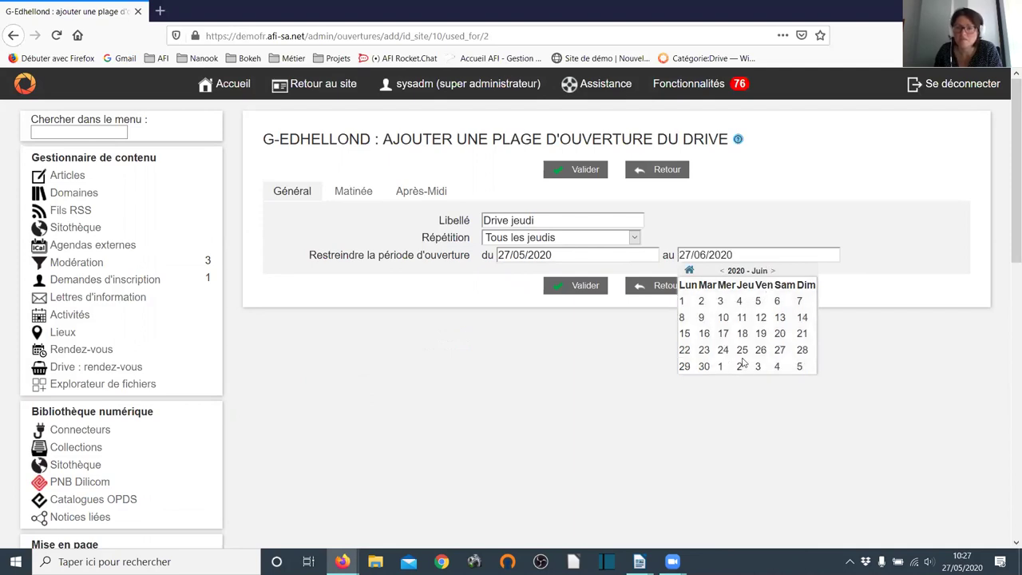
click(741, 351)
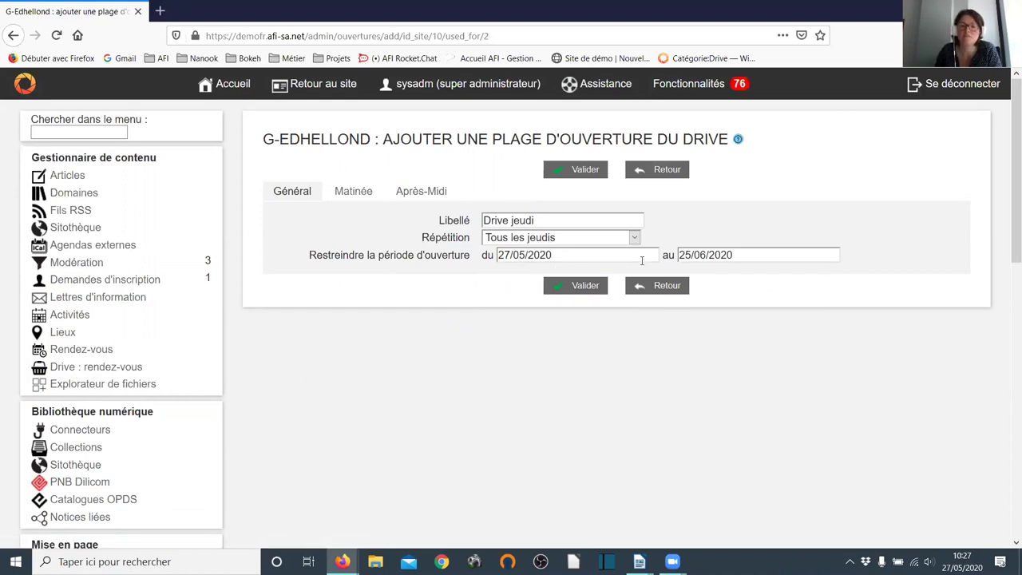
- In the Matinée tab, keep the morning open 10h00–12h00 and set Nombre de personnes to 2
click(352, 190)
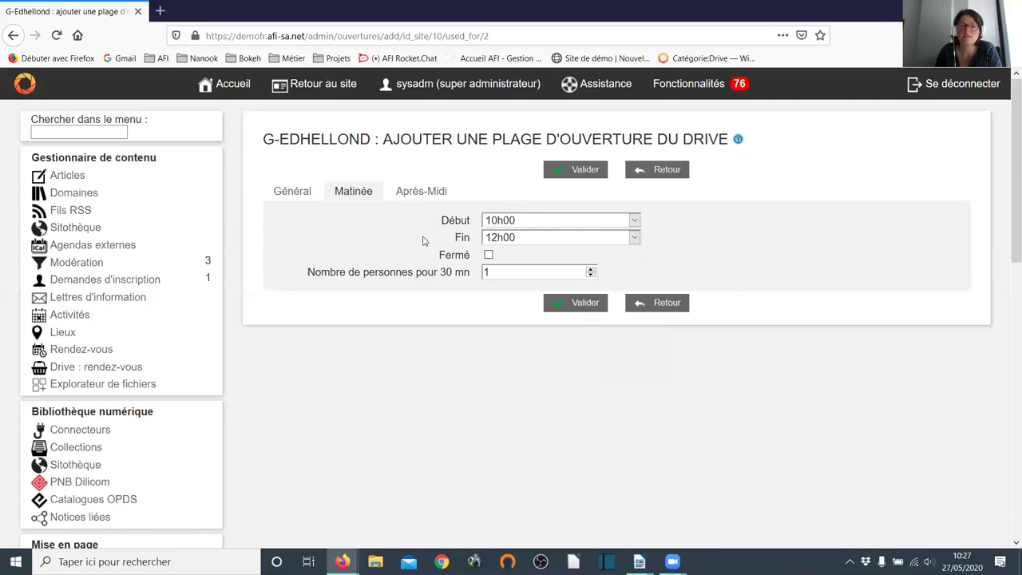
click(488, 256)
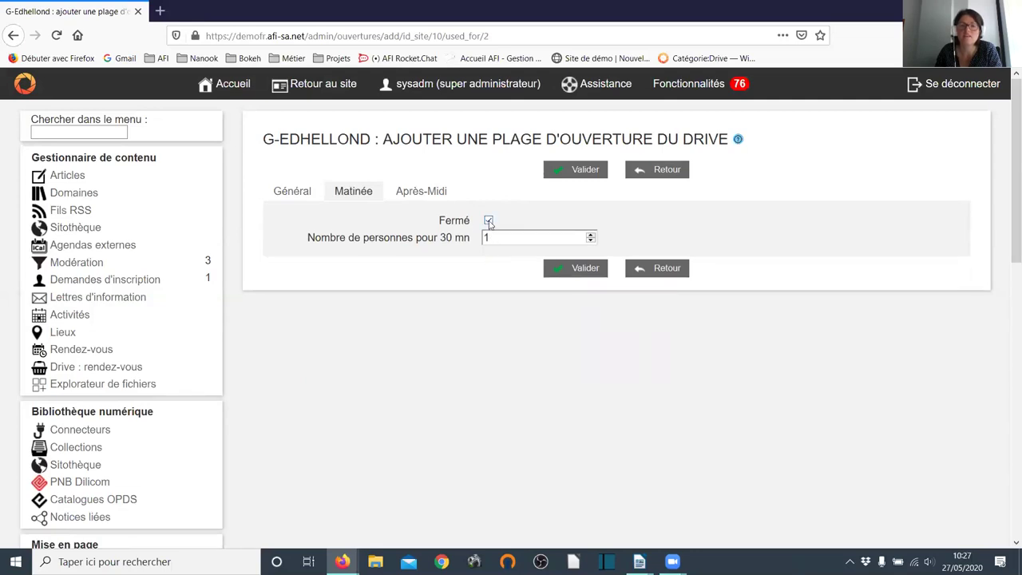
click(489, 222)
click(537, 226)
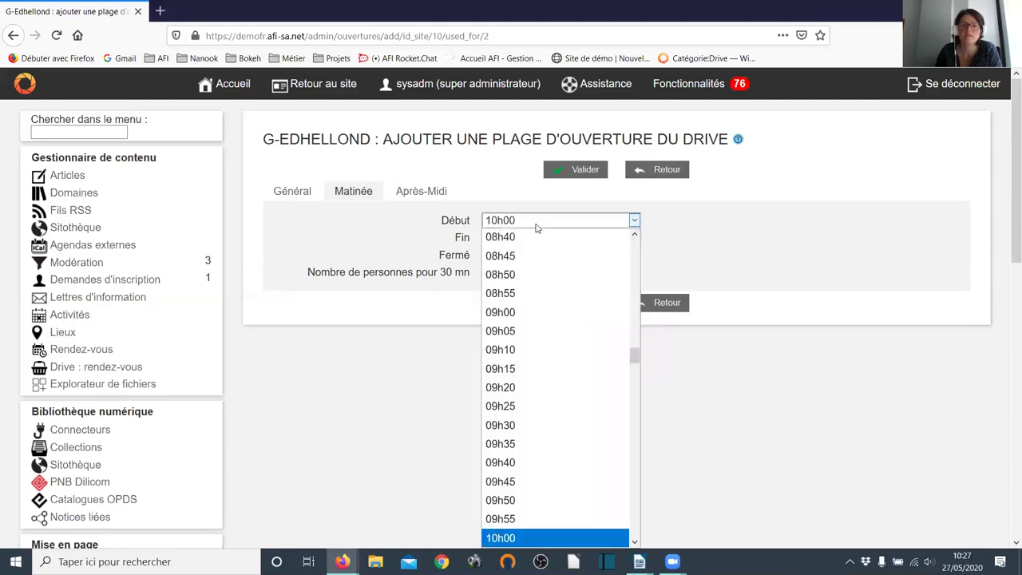
click(537, 224)
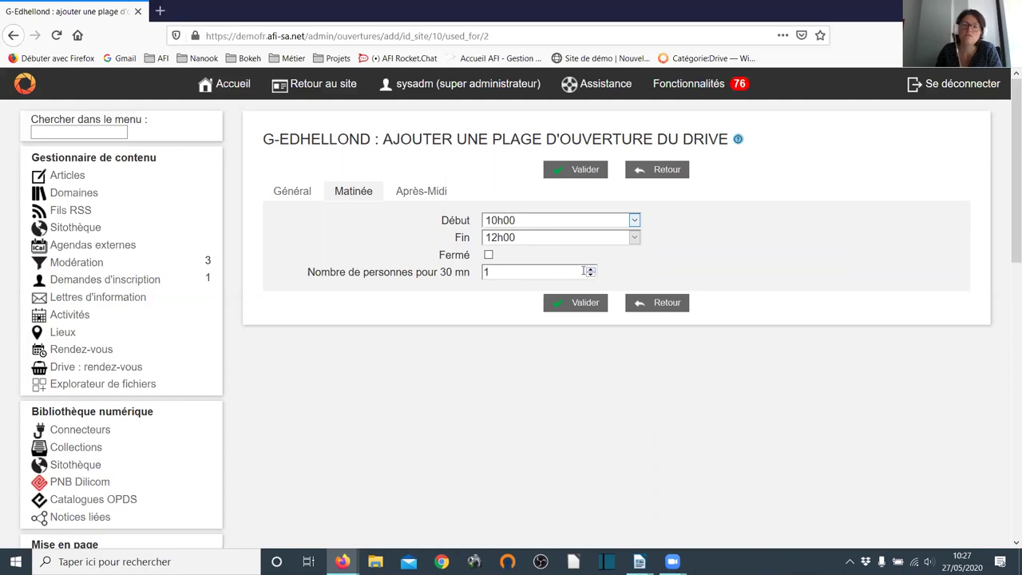
click(590, 270)
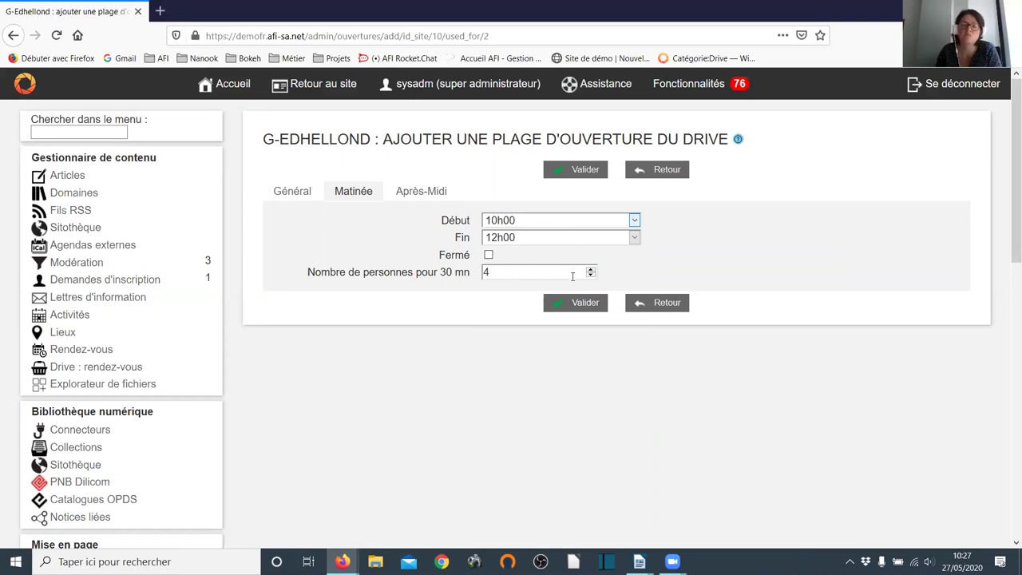
click(589, 275)
click(589, 276)
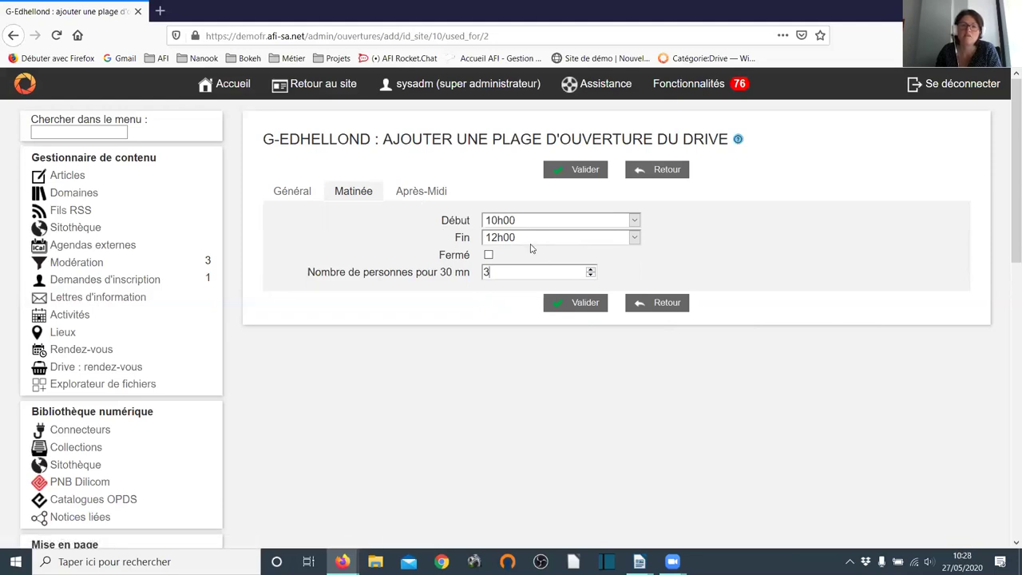
click(589, 276)
- Set the Après-Midi session to 14h00–17h00 and save the Drive jeudi slot
click(414, 191)
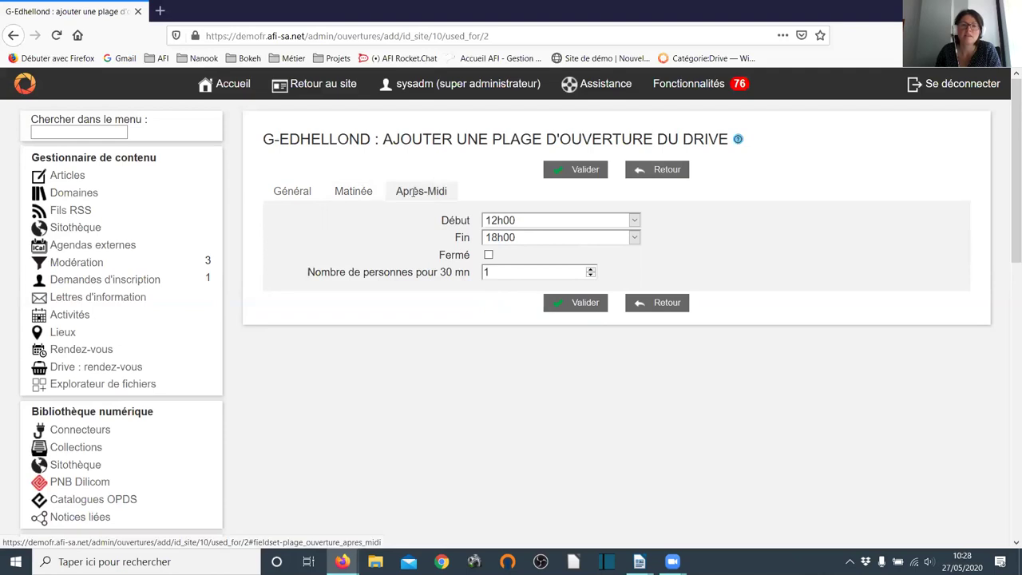
click(632, 220)
scroll(595, 344, down, 8)
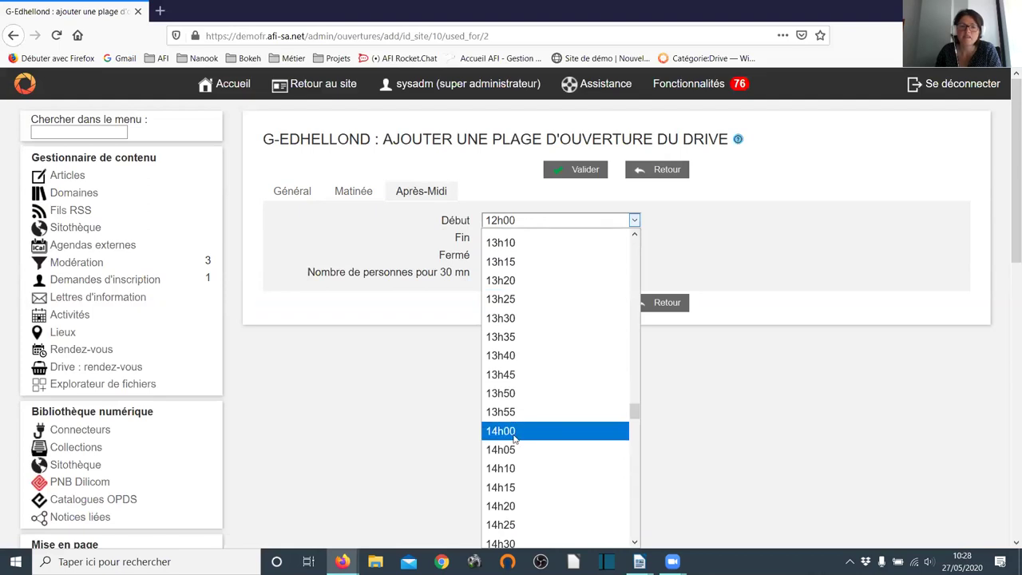
click(519, 431)
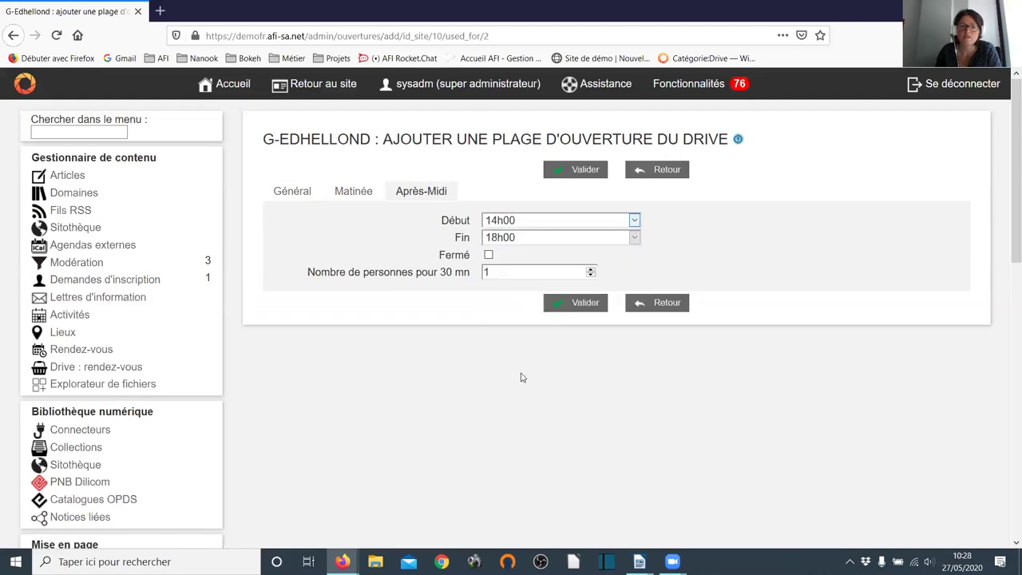
click(633, 237)
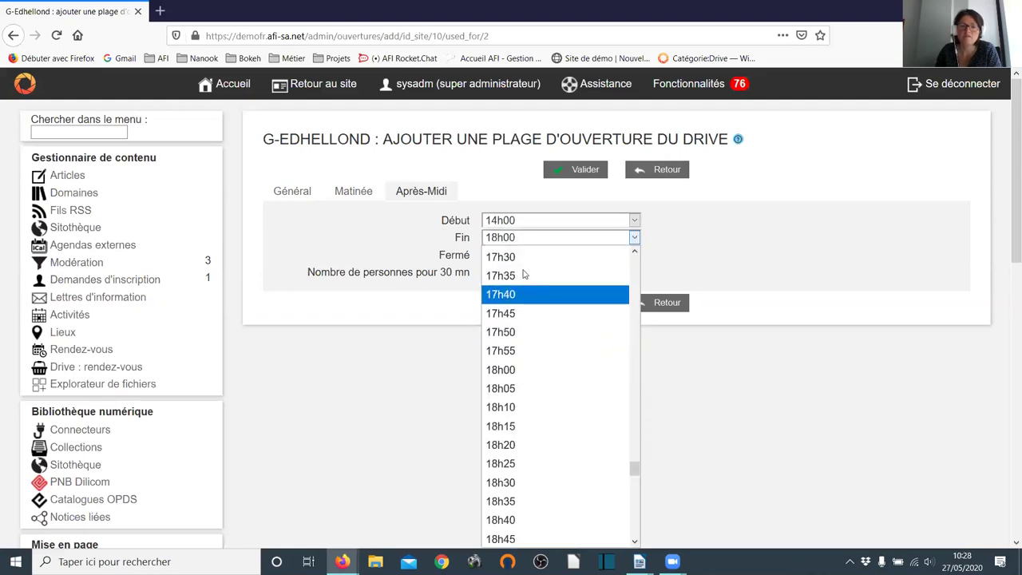
scroll(537, 272, up, 2)
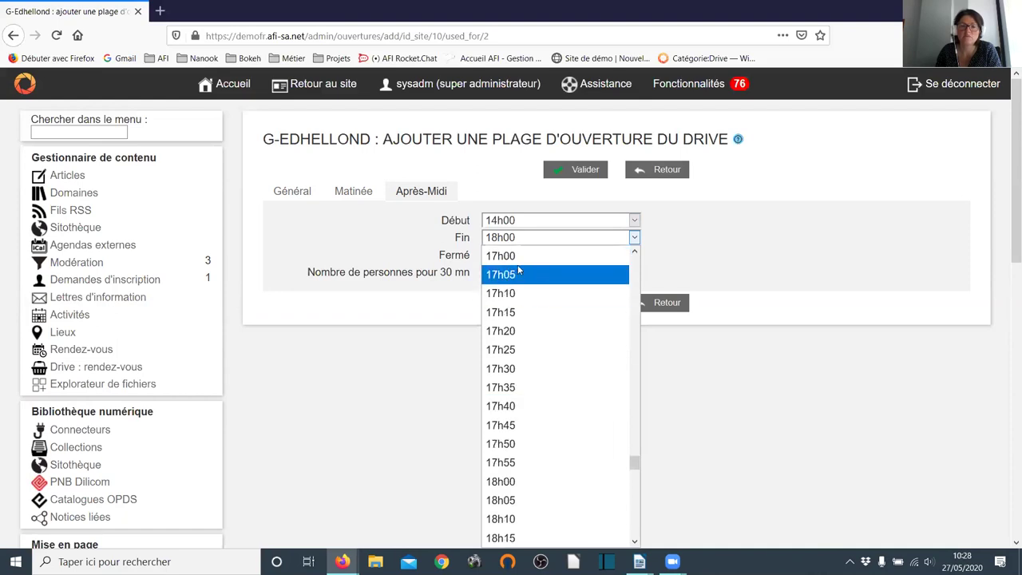
click(515, 264)
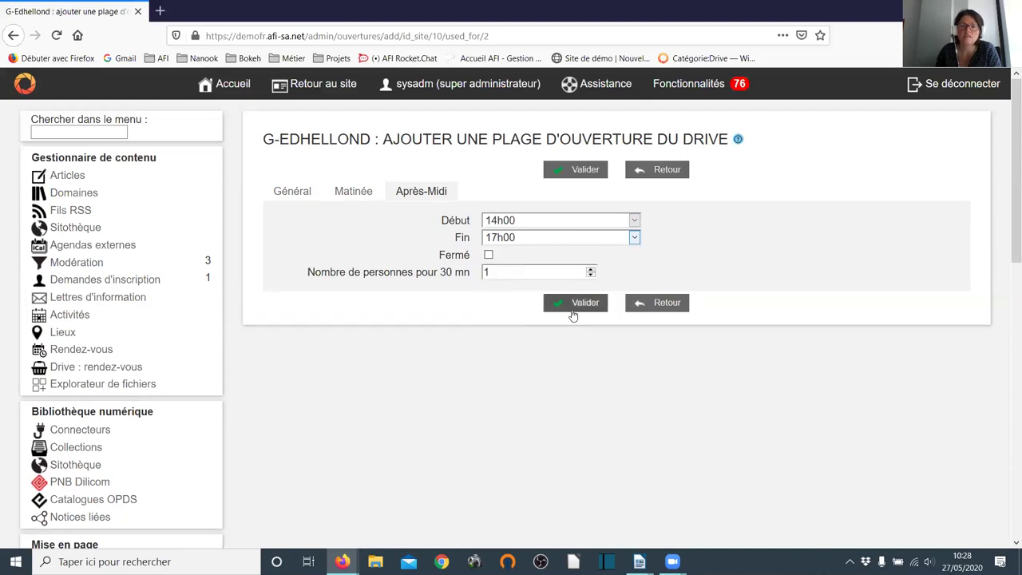
click(584, 305)
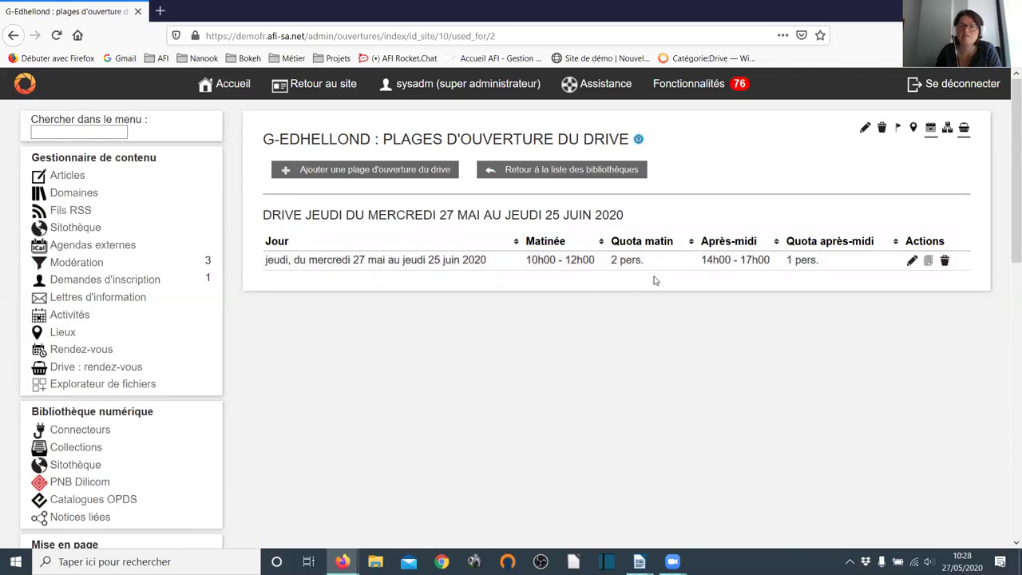
- Edit the Drive jeudi slot, raising its afternoon quota to 2 people, and save it
click(911, 261)
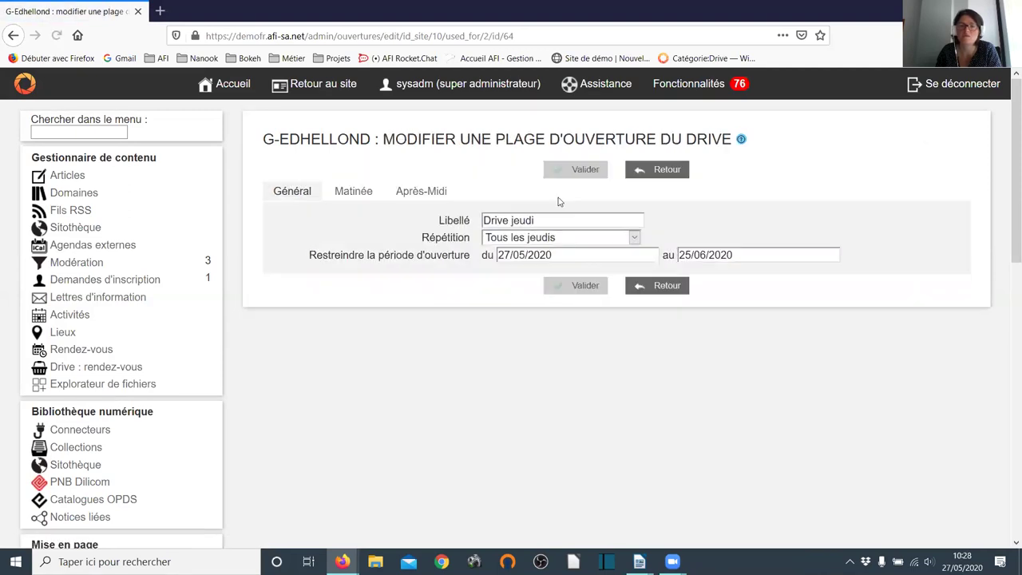
click(415, 193)
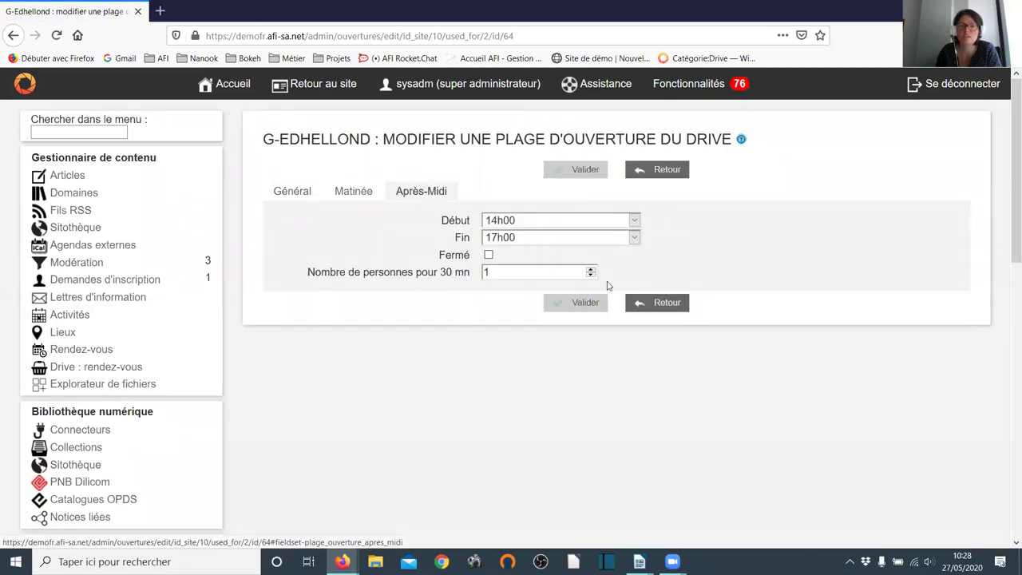
click(591, 269)
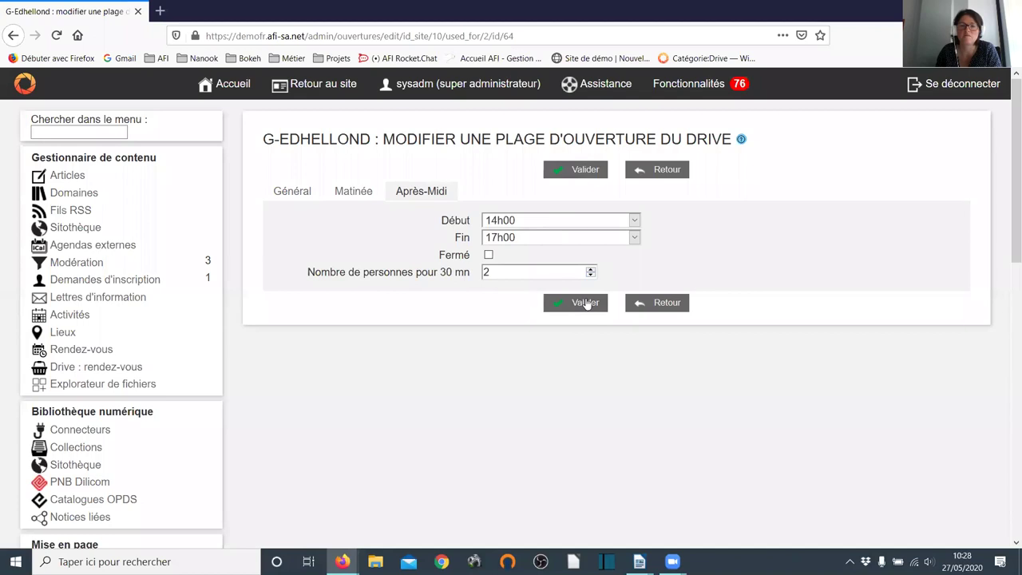
click(588, 308)
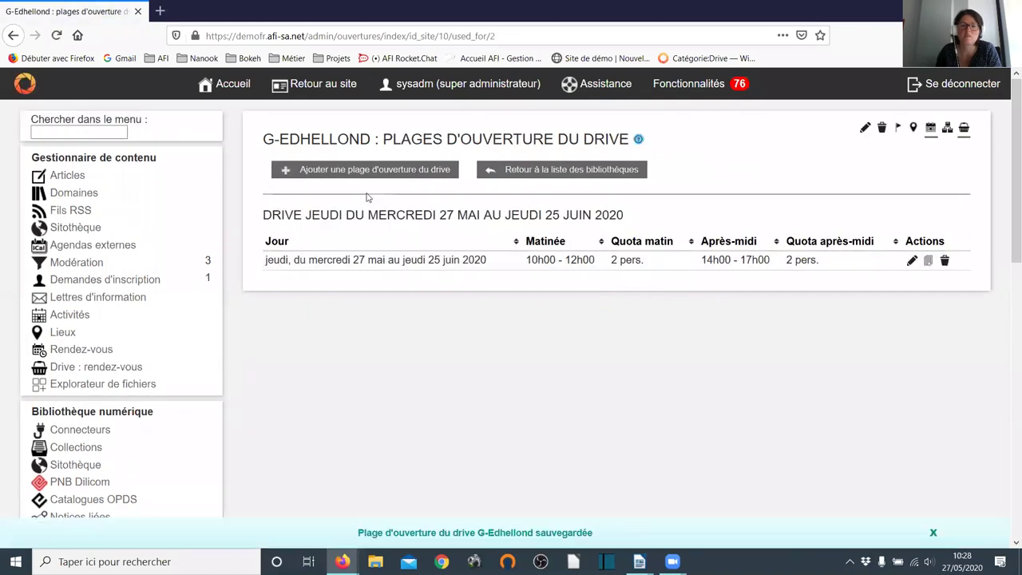
click(380, 172)
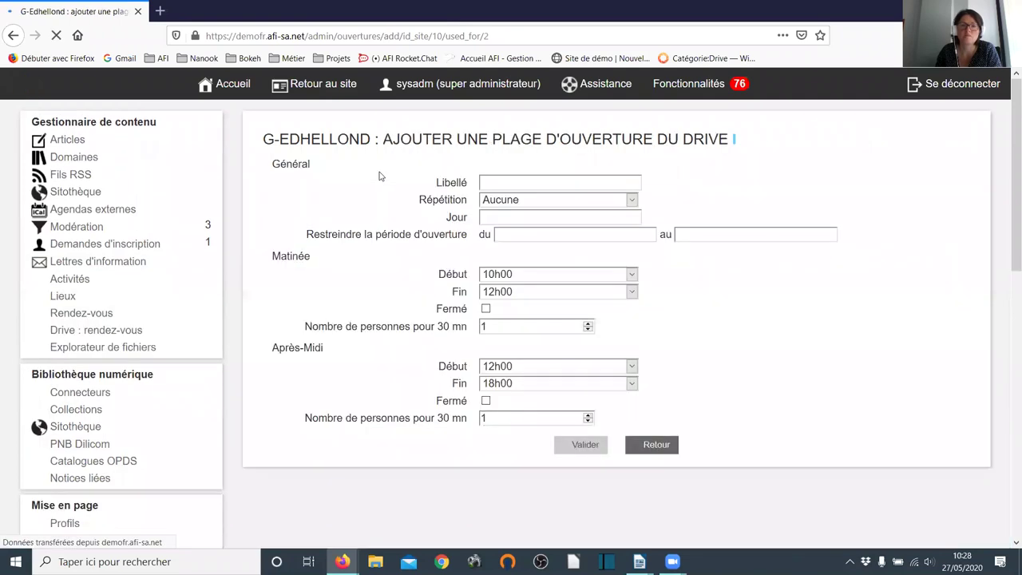
- Label the new drive opening slot 'Drive samedi'
click(519, 219)
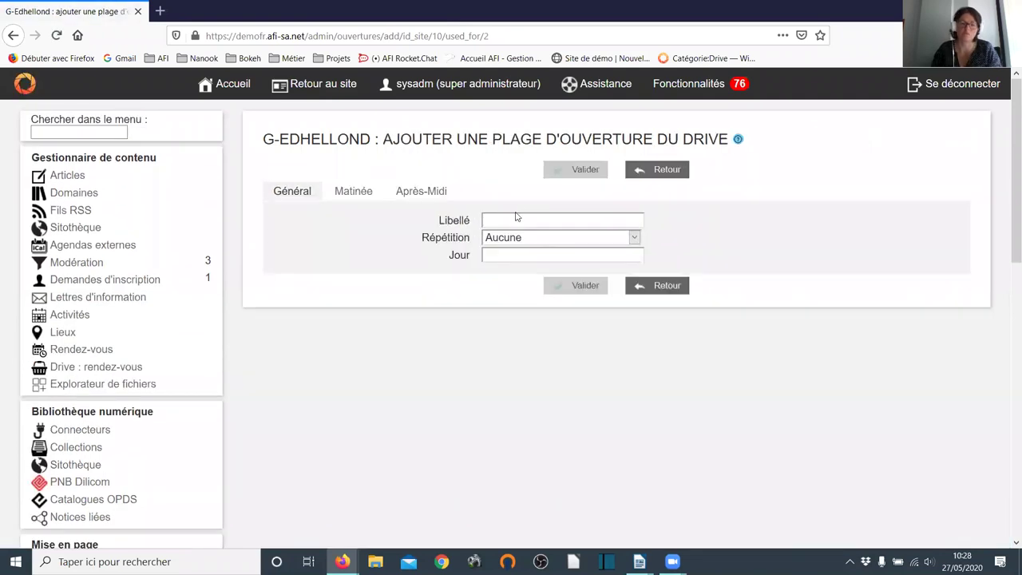
text(Drive)
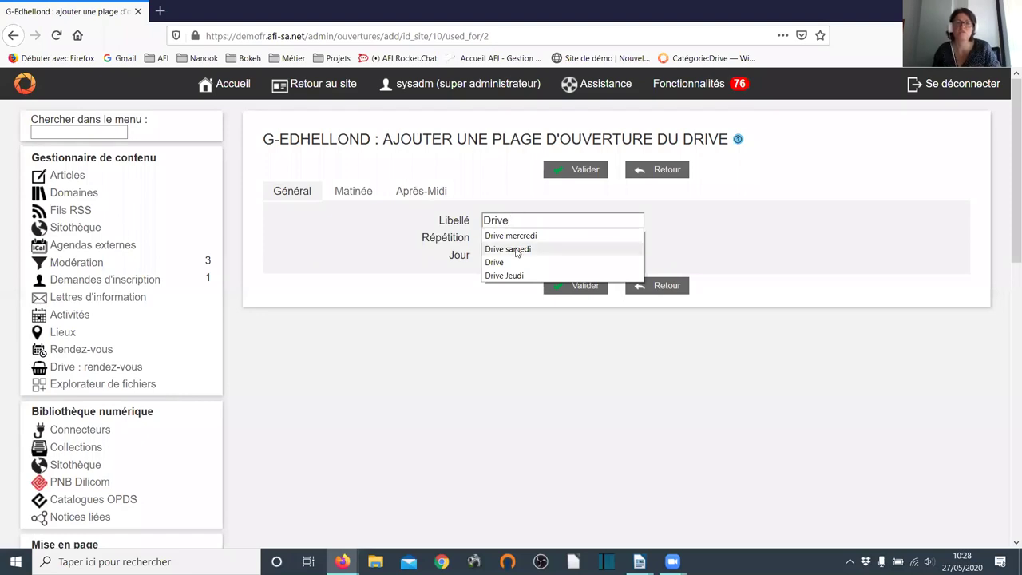
click(516, 249)
- Repeat the slot every Saturday from 27/05/2020 to 25/06/2020
click(520, 240)
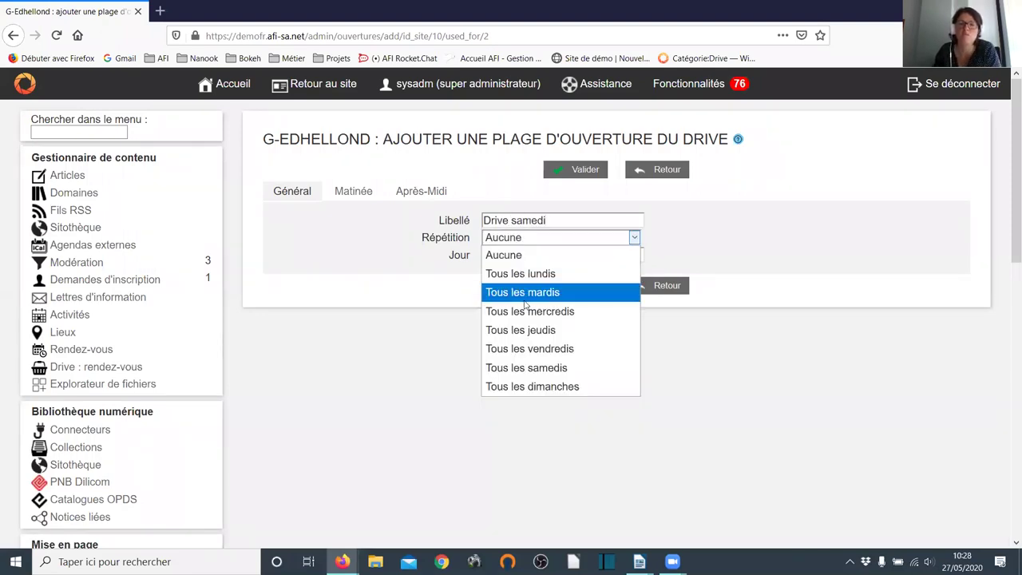
click(546, 368)
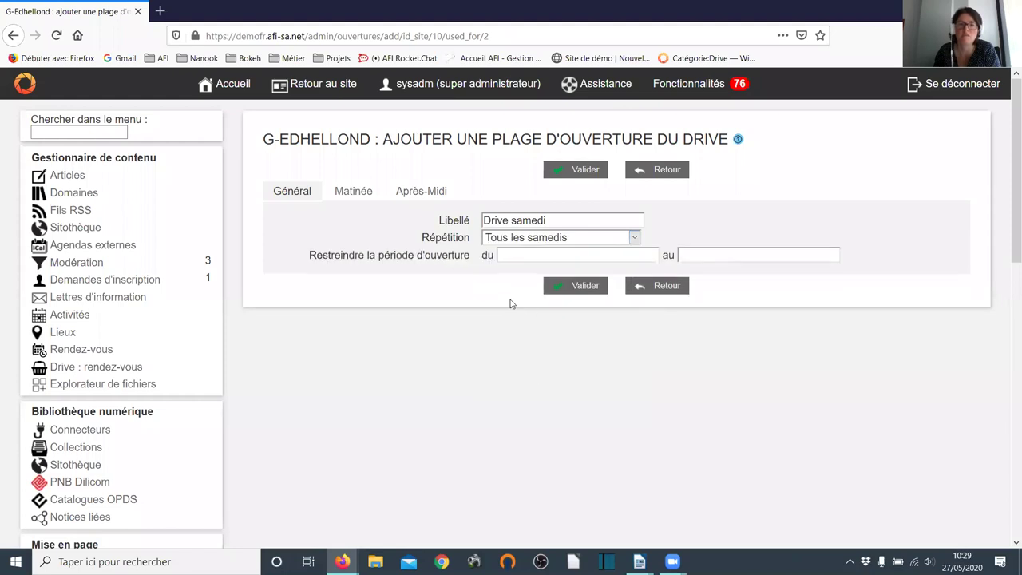
click(523, 257)
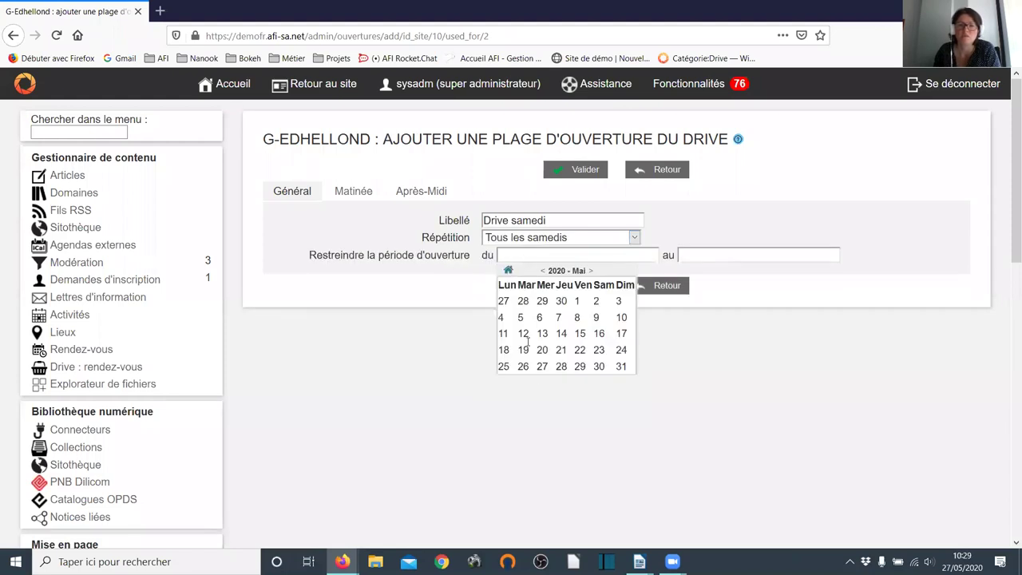
click(542, 366)
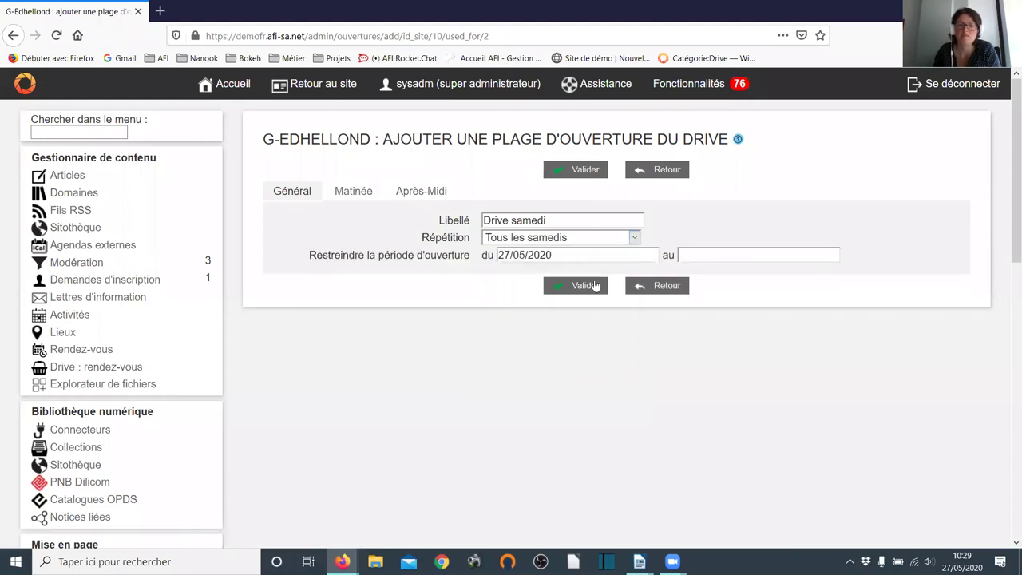
click(723, 255)
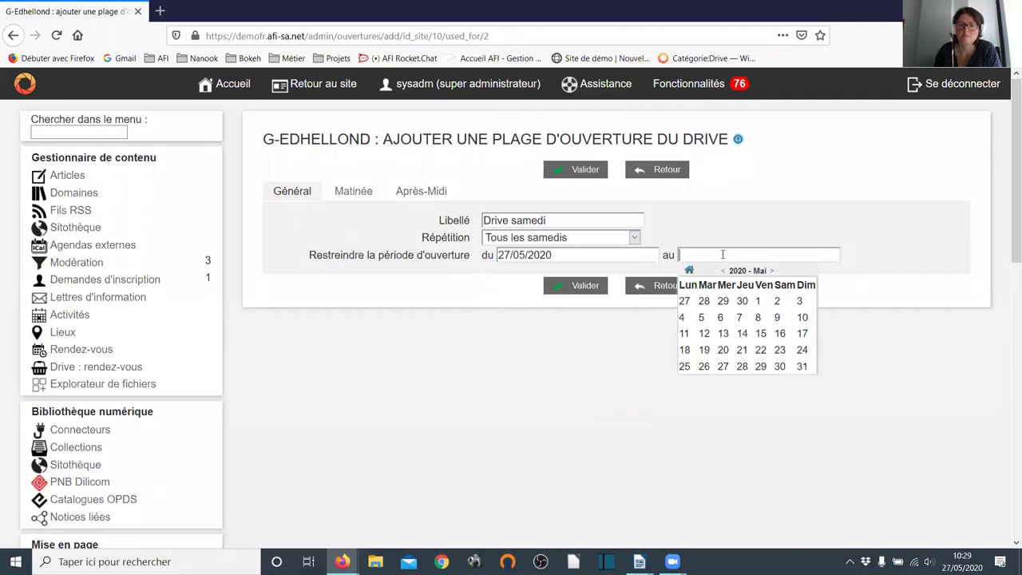
click(772, 270)
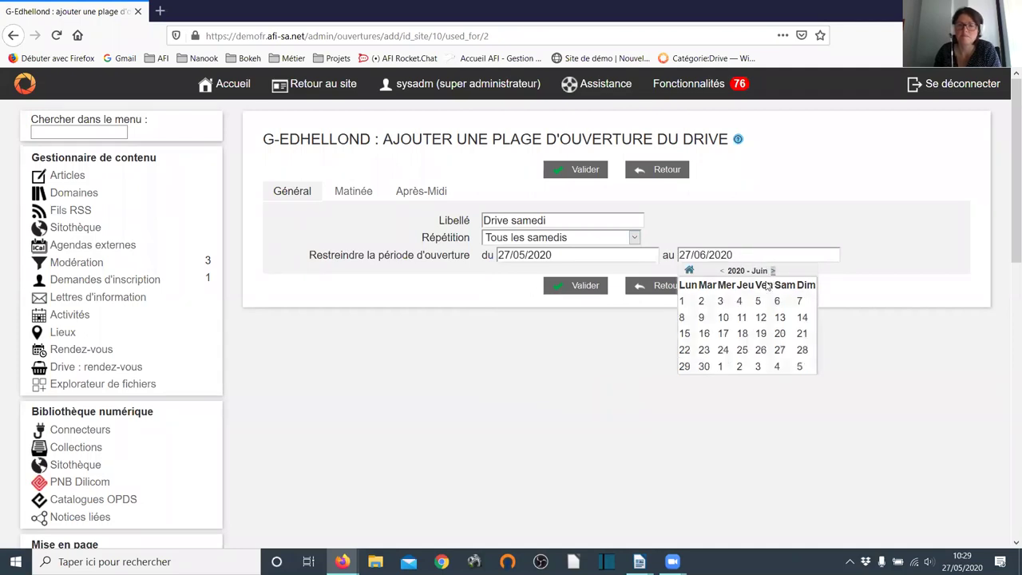
click(356, 192)
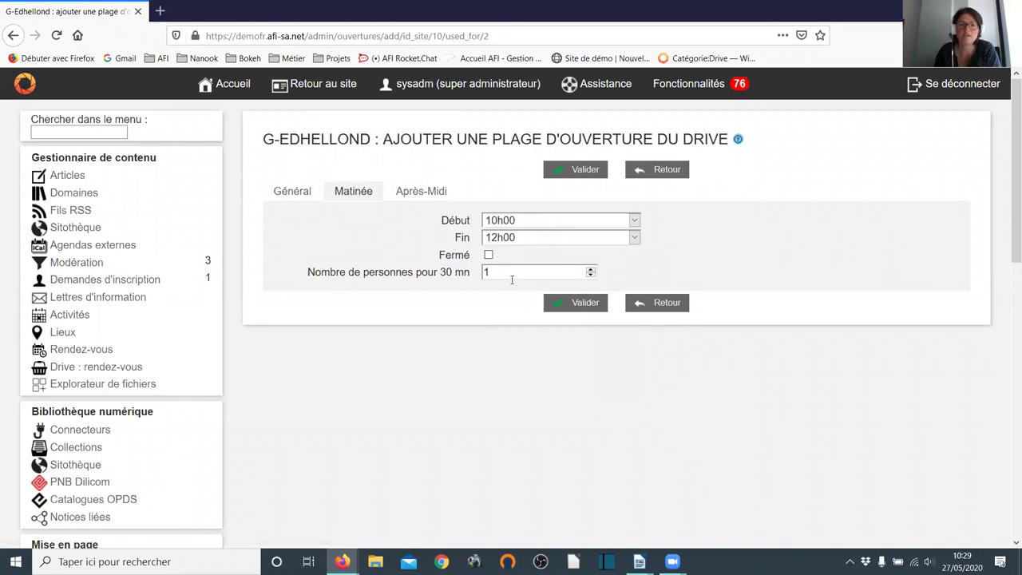
- Set 3 people per 30 minutes for both Saturday sessions and save the slot
click(591, 269)
click(591, 269)
click(418, 192)
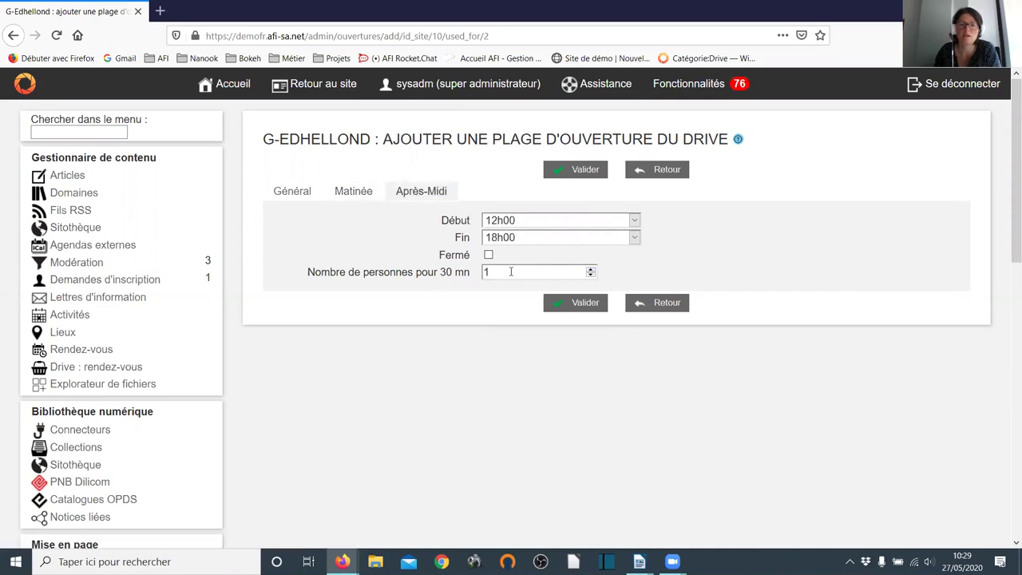
click(590, 270)
click(590, 270)
click(575, 304)
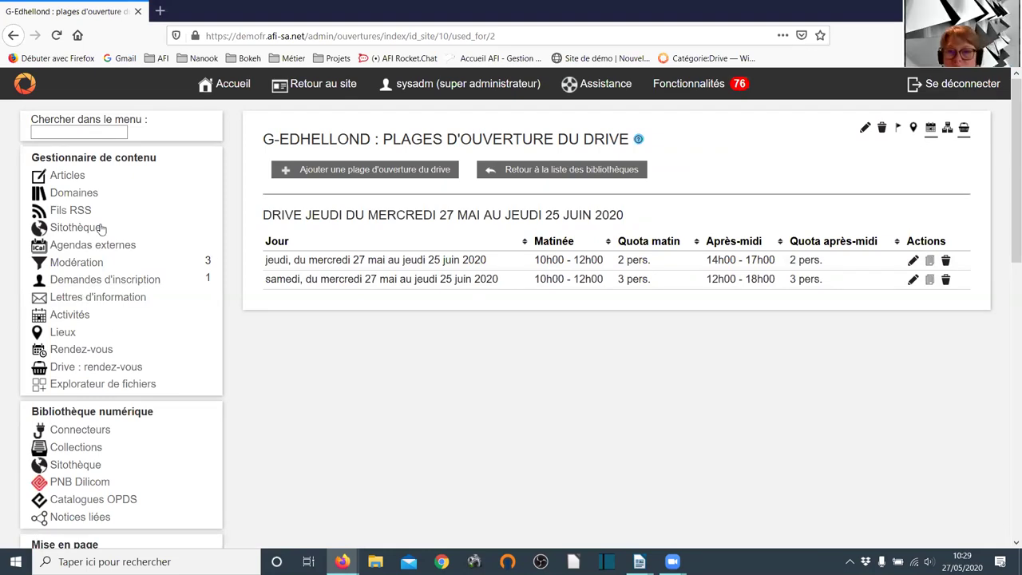
scroll(113, 156, down, 3)
scroll(61, 244, down, 2)
- Open G-Edhellond's Configuration tab and check the Interdire les réservations choices
click(93, 342)
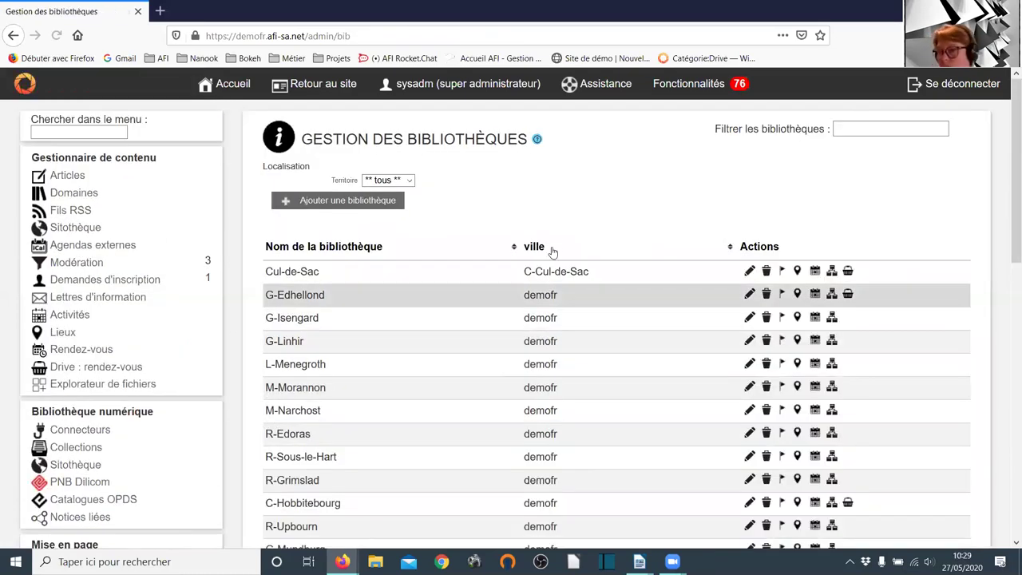
scroll(489, 232, down, 2)
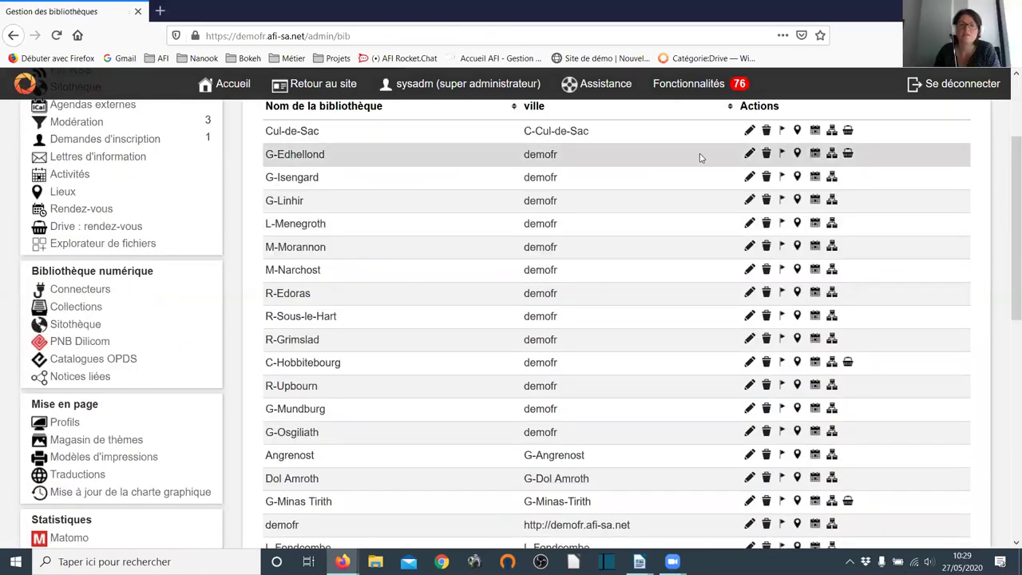
click(748, 154)
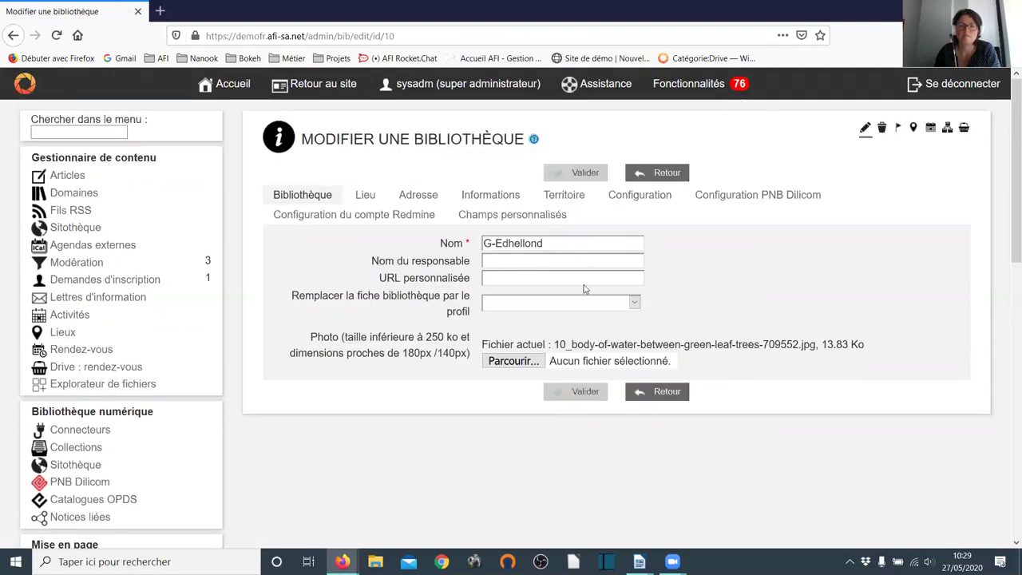
click(635, 191)
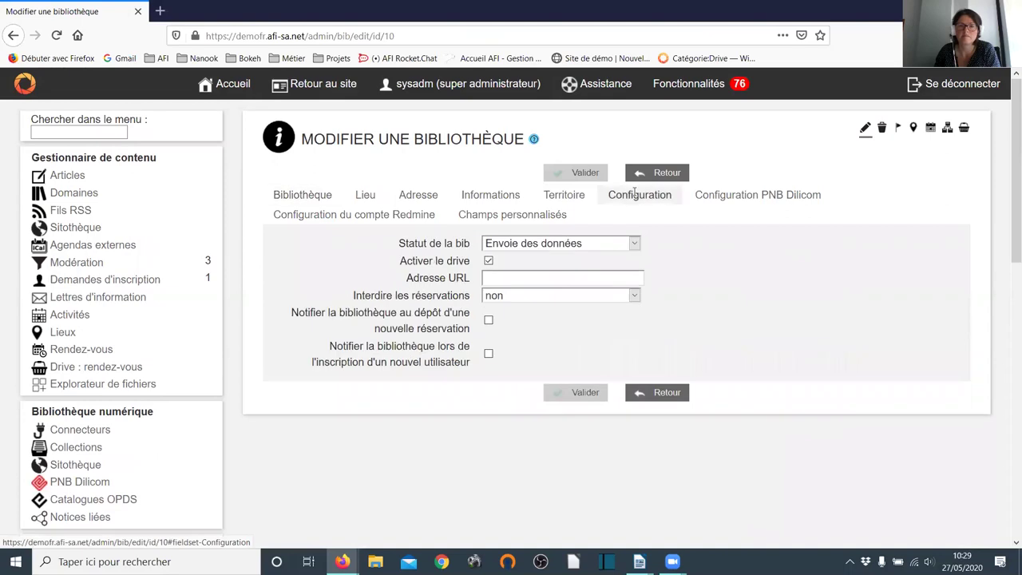
click(515, 301)
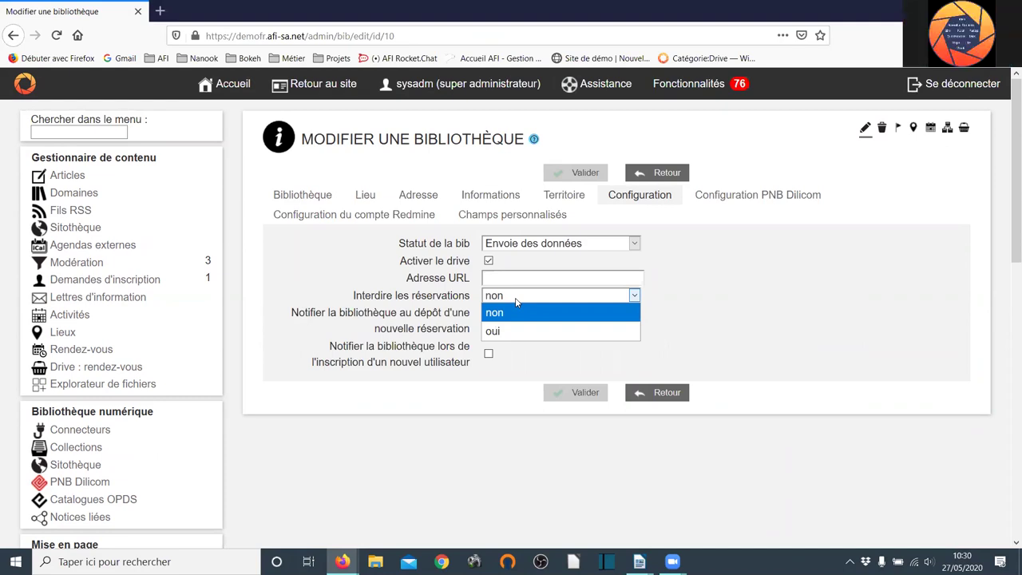
click(516, 299)
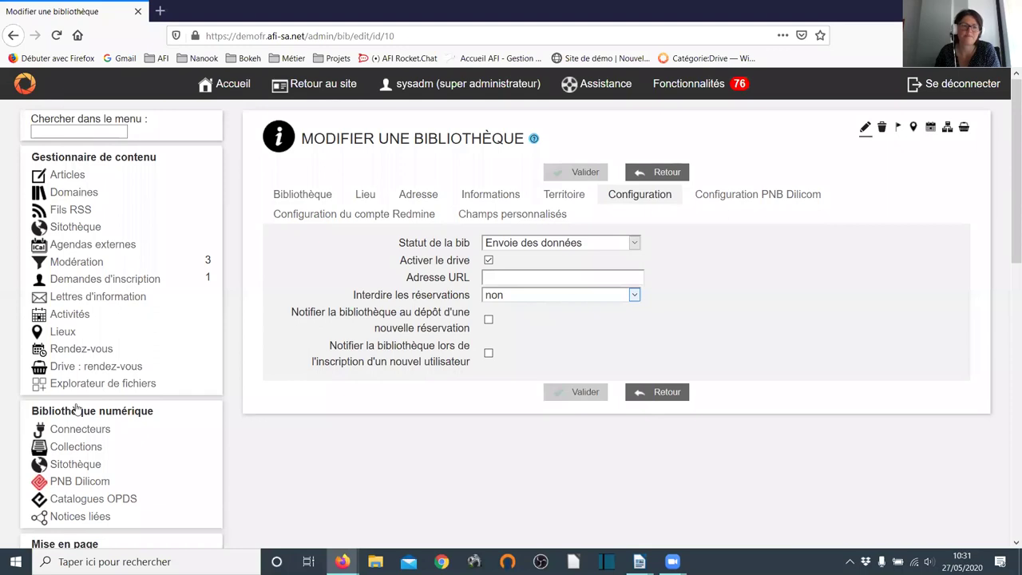
scroll(87, 409, down, 3)
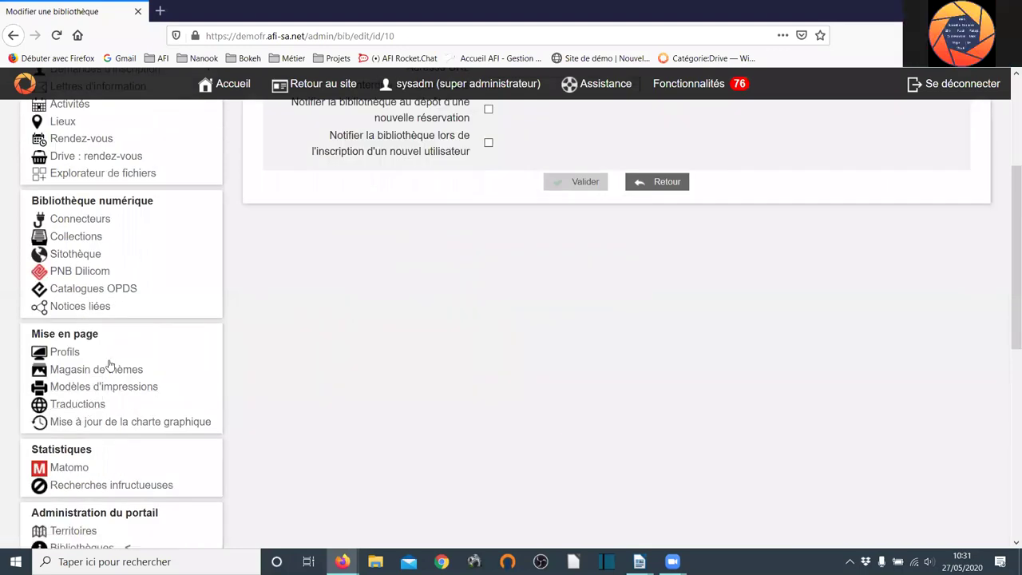
scroll(99, 375, down, 2)
- From Bibliothèques, open G-Edhellond's drive opening slots page
click(85, 413)
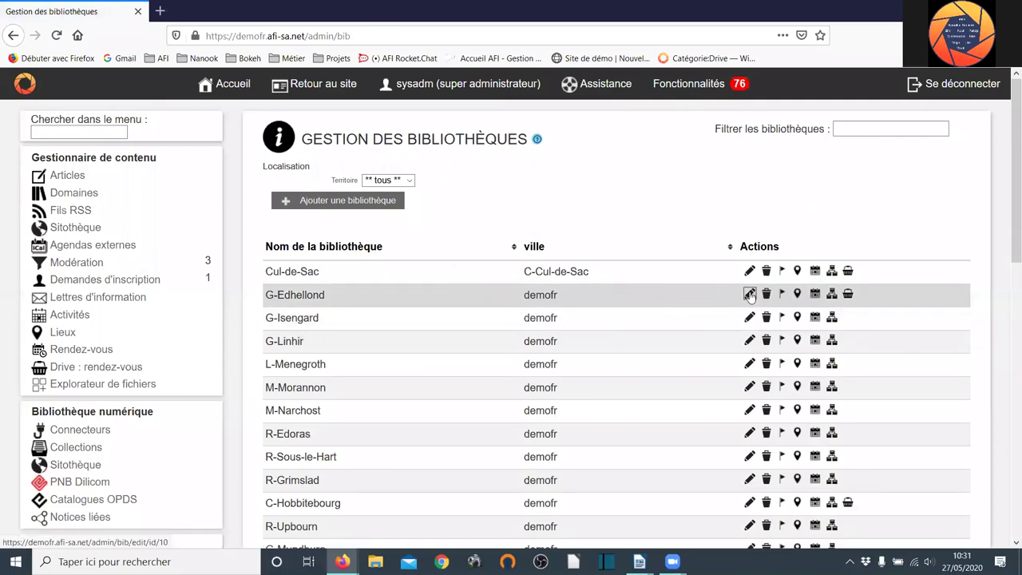
click(848, 294)
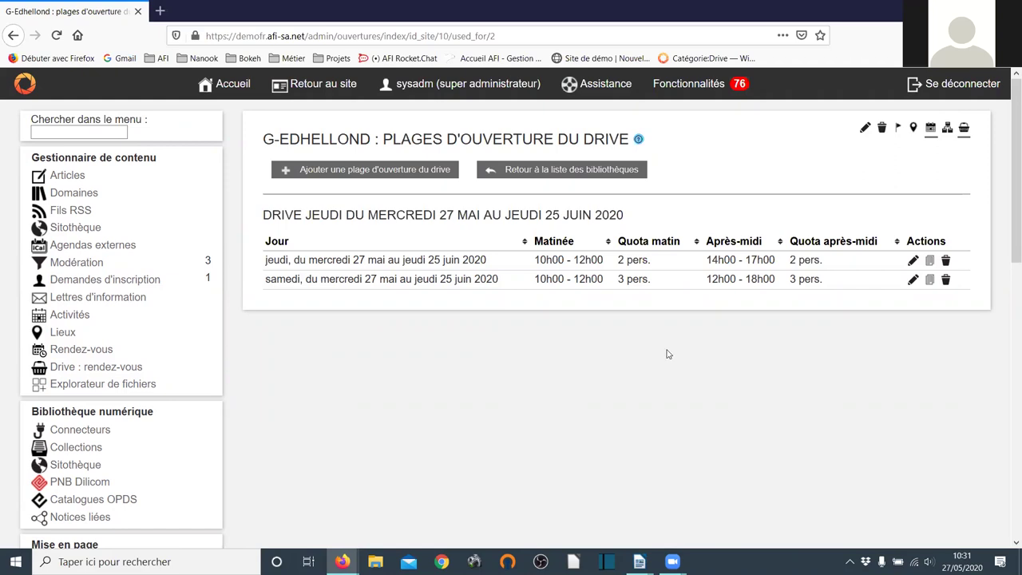
- Open Drive : rendez-vous and view G-Minas Tirith's appointments for 27 May 2020
click(67, 351)
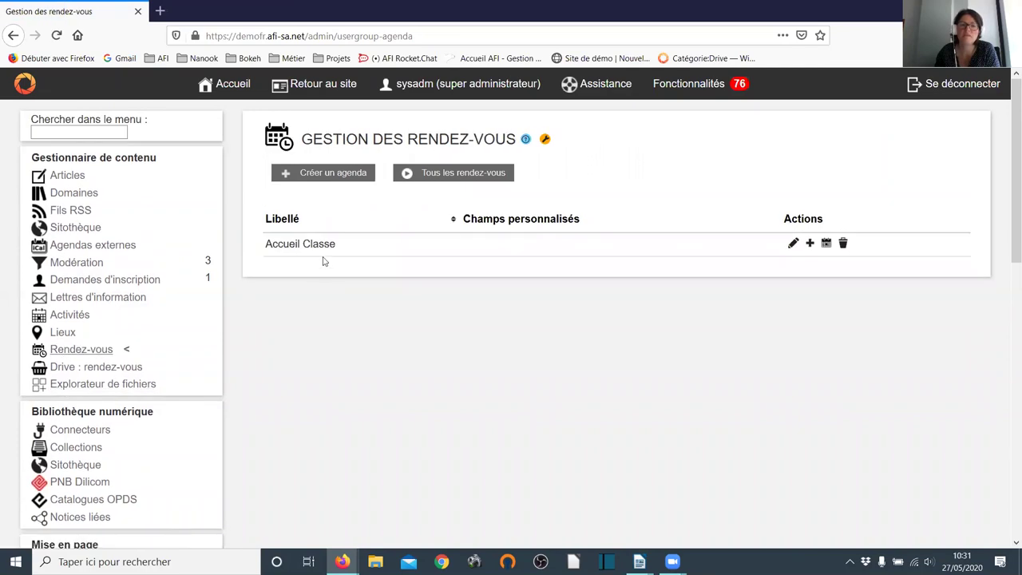
click(101, 368)
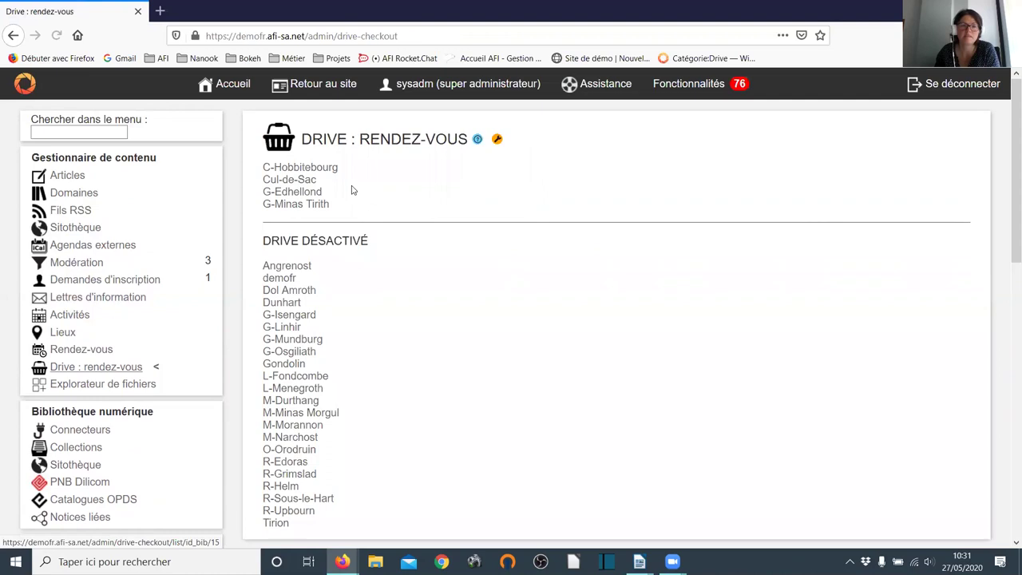
click(283, 206)
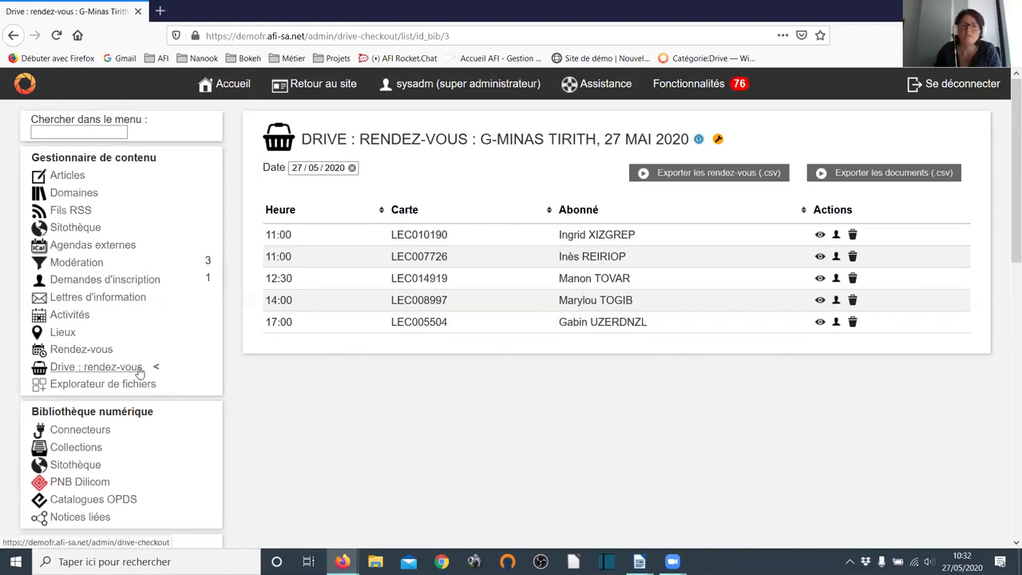
scroll(184, 311, down, 2)
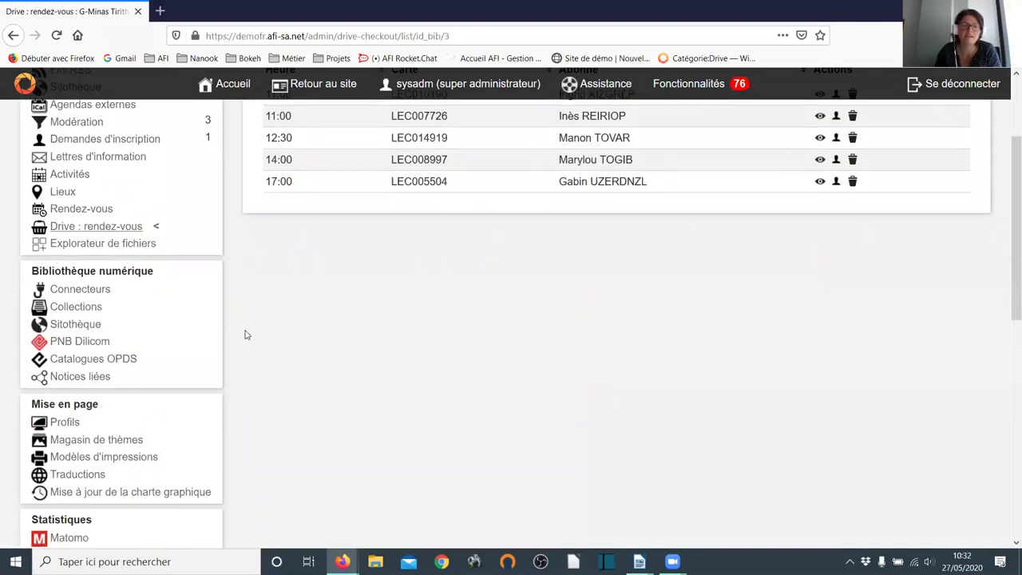
scroll(246, 334, down, 2)
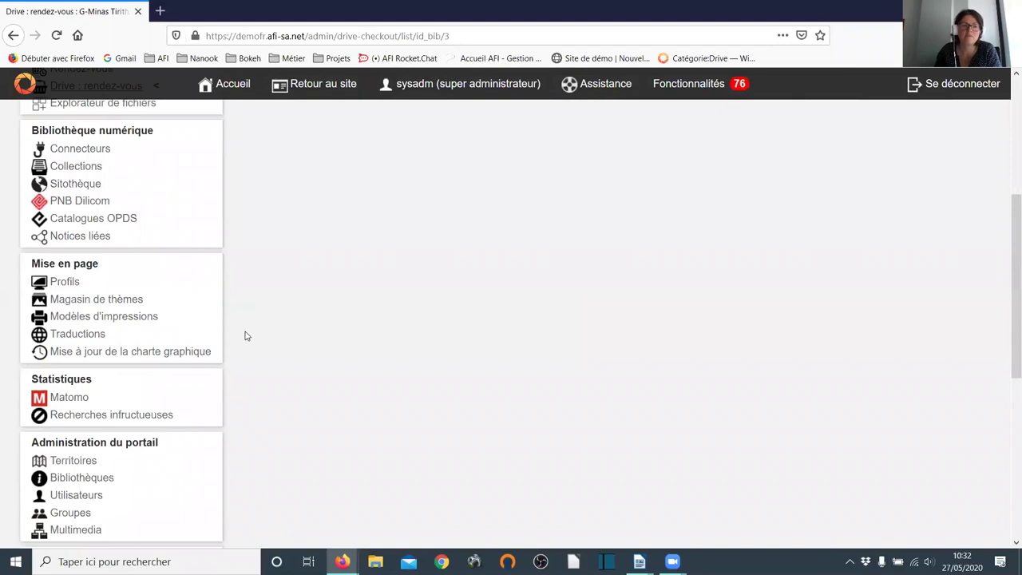
scroll(246, 334, down, 3)
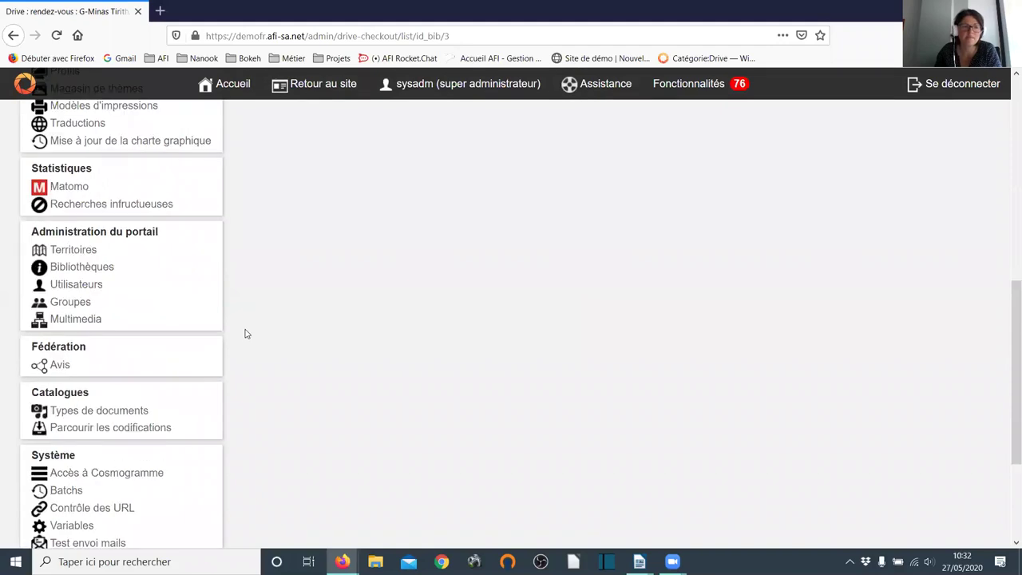
click(71, 288)
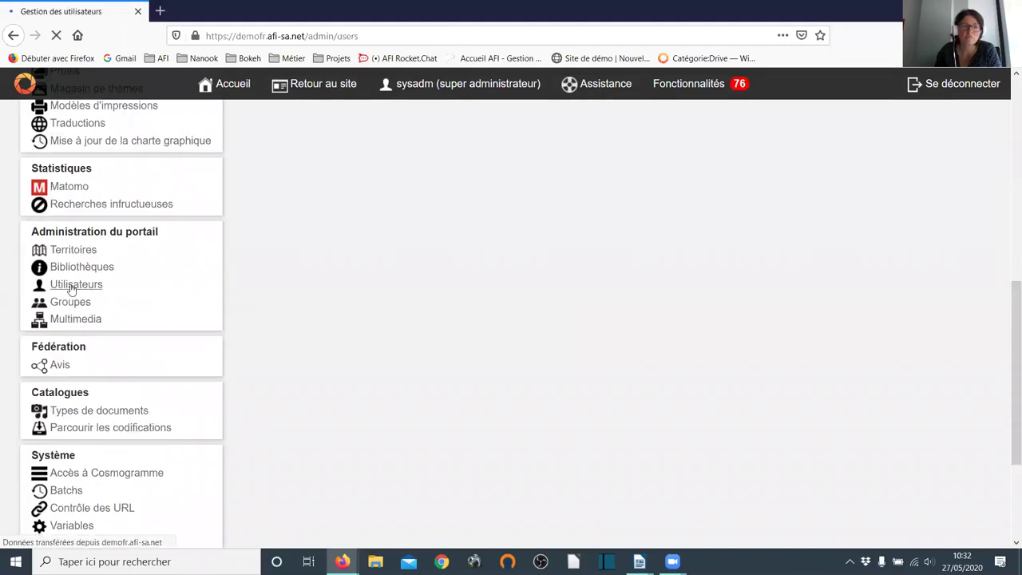
click(496, 310)
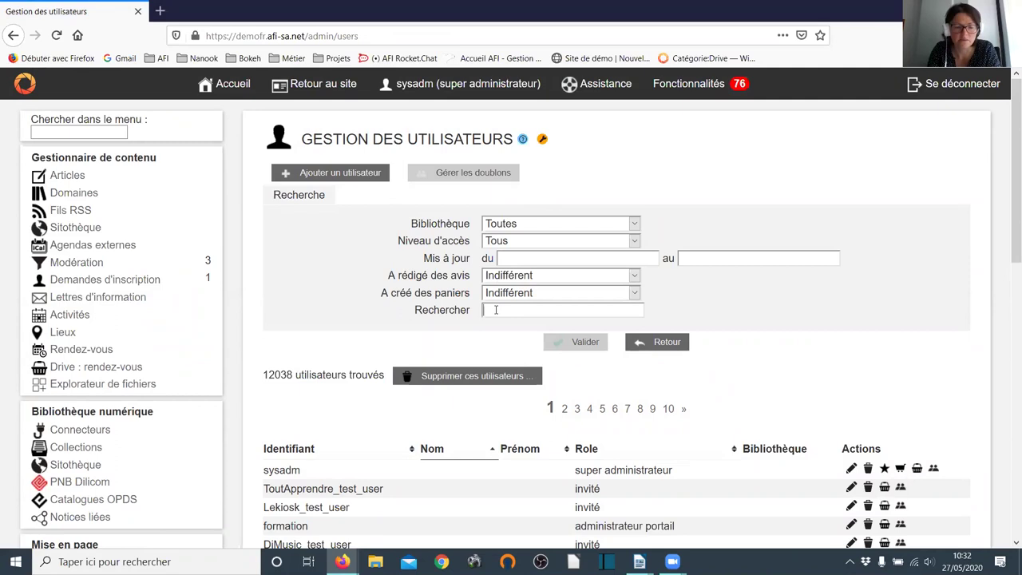
text(bernard)
key(Return)
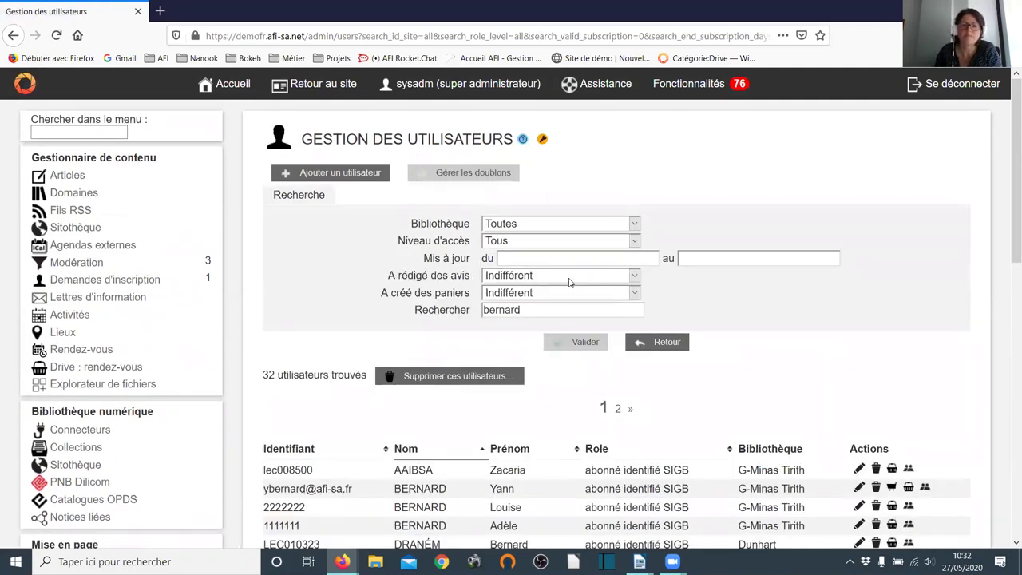
scroll(573, 284, down, 2)
scroll(570, 302, down, 3)
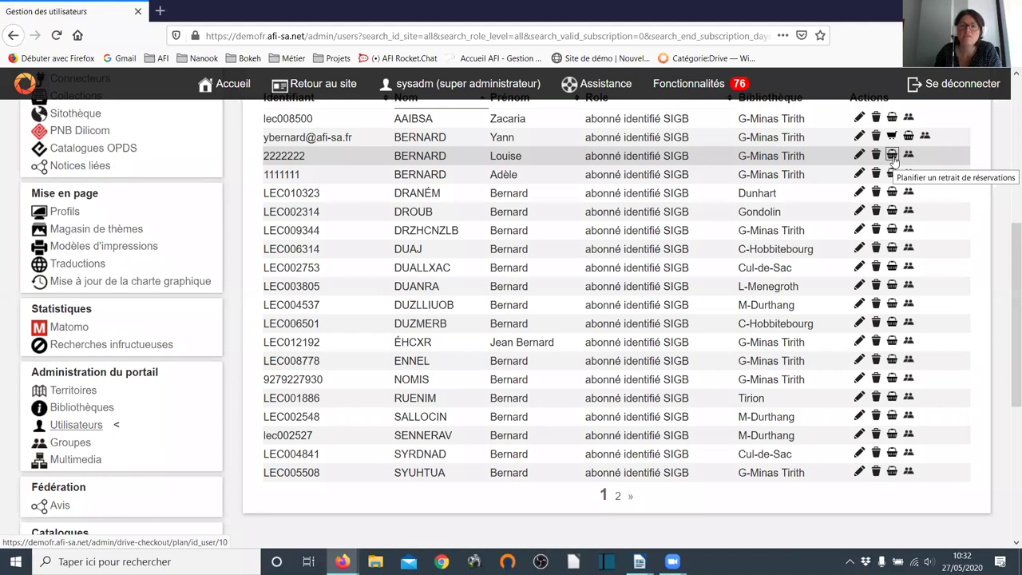
click(892, 156)
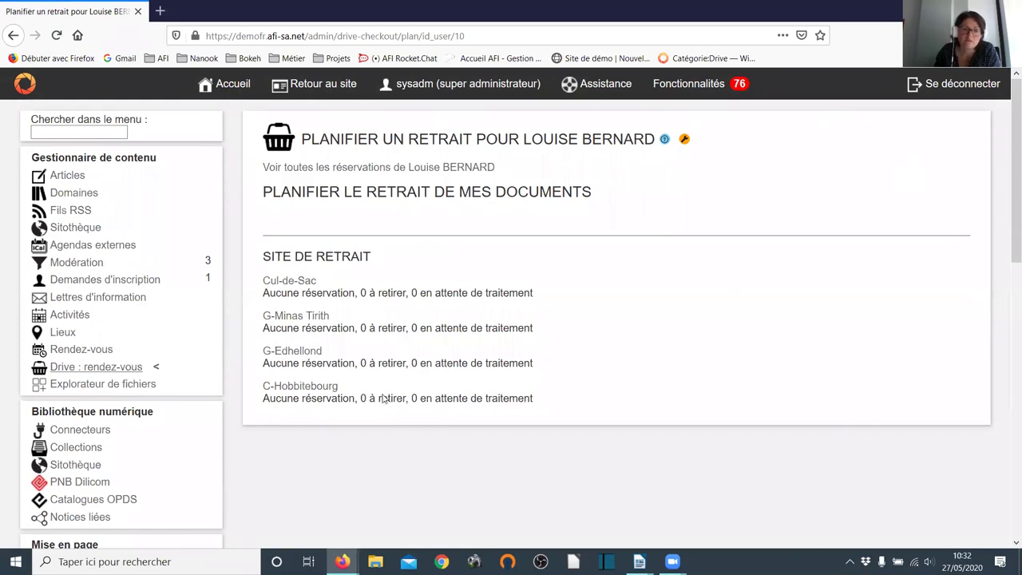
click(12, 36)
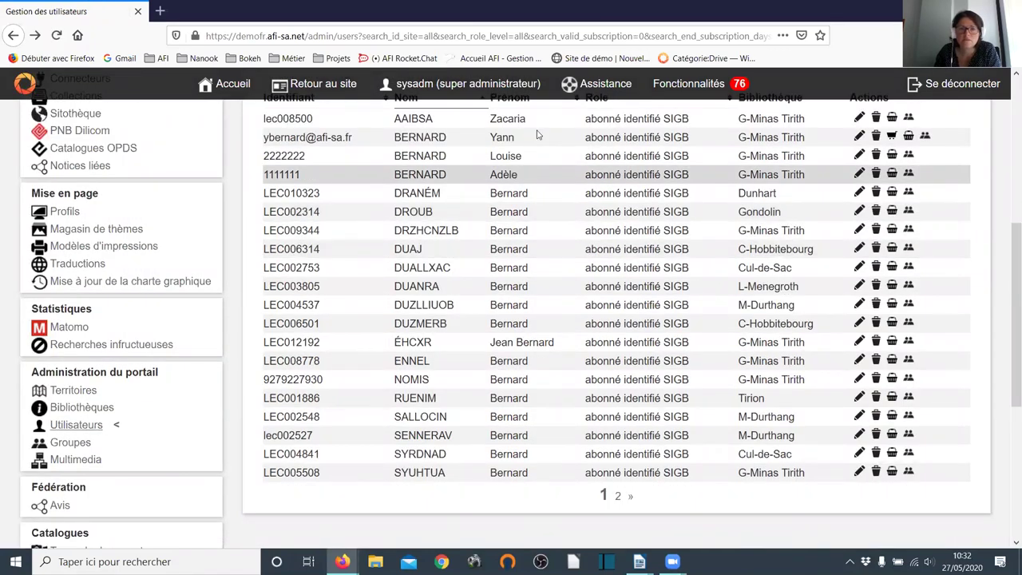
- Book the patron a 10h00 pickup at G-Edhellond on Thursday 04 June
click(909, 138)
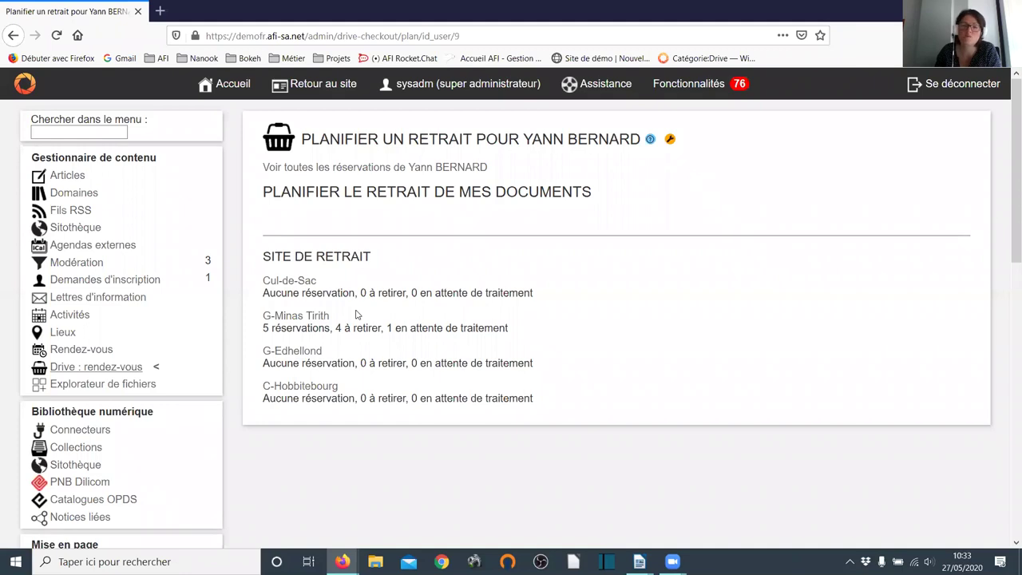
click(308, 355)
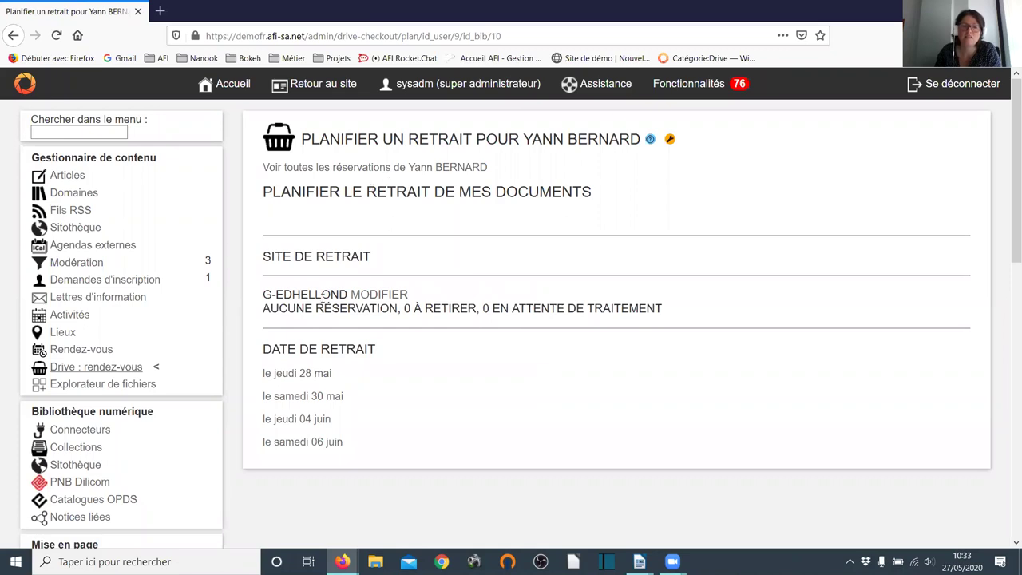
click(314, 423)
scroll(455, 337, down, 3)
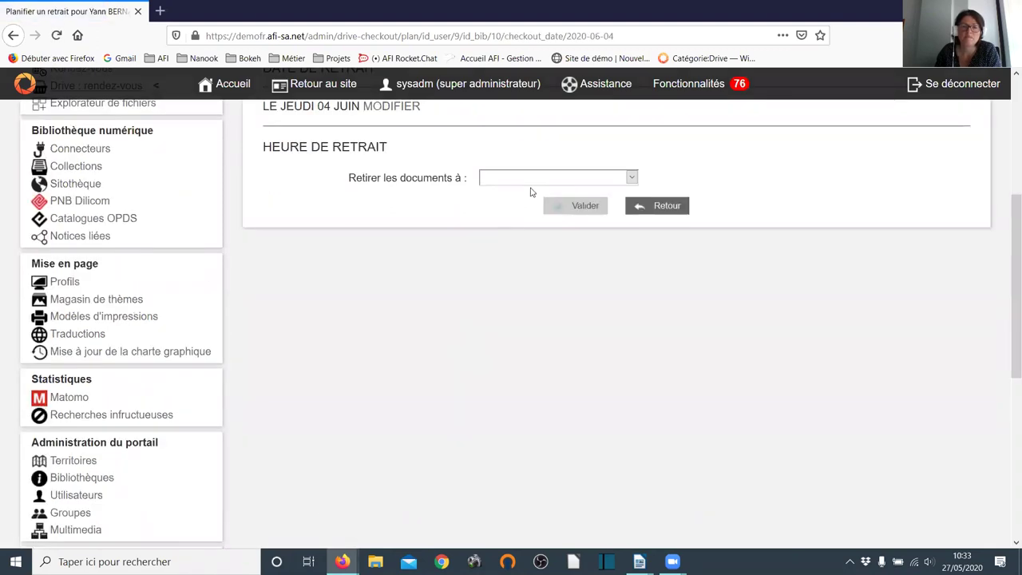
click(535, 178)
click(536, 212)
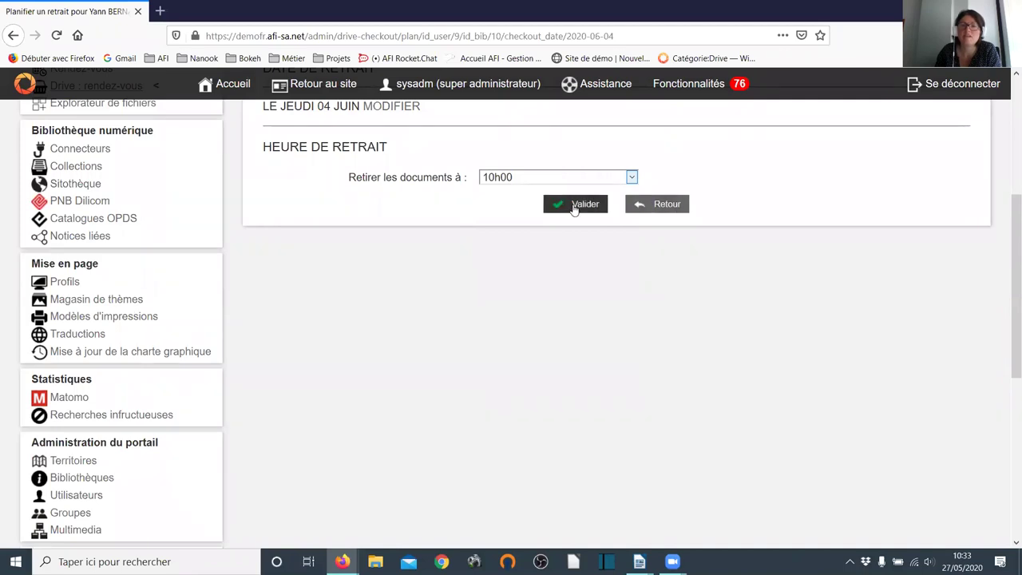
click(573, 206)
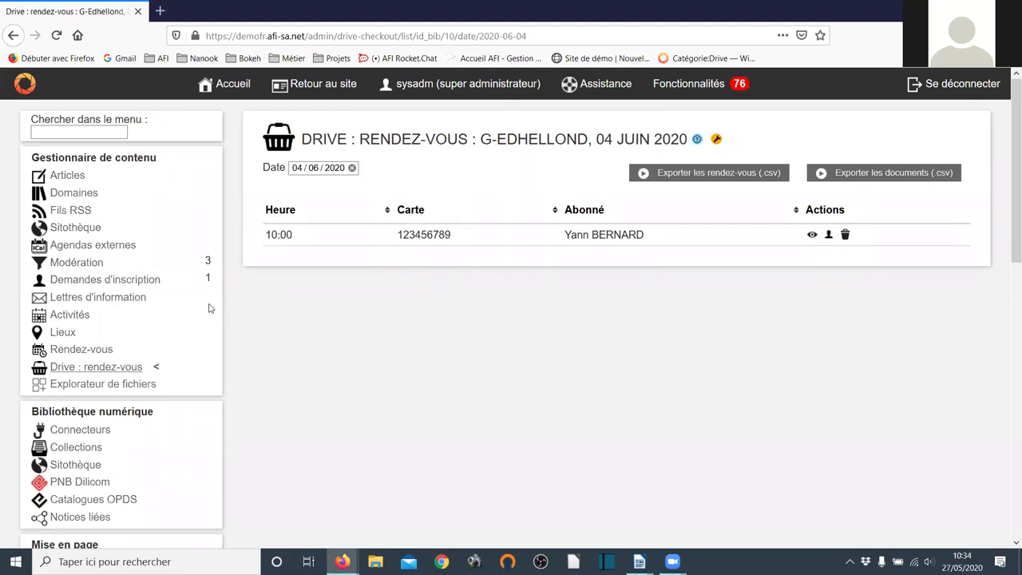
- Return to user management and search for the patron's full name
click(13, 35)
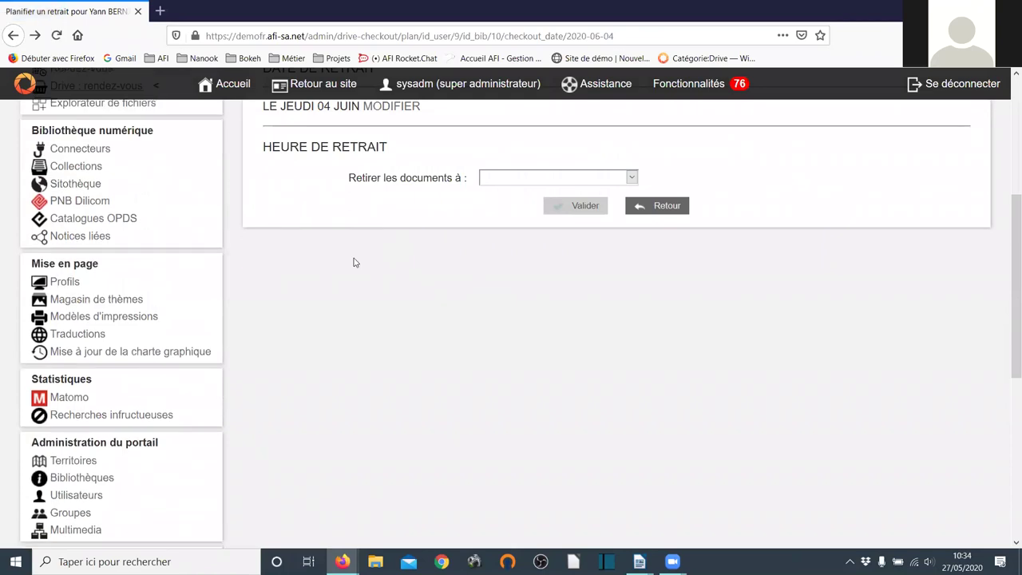
scroll(141, 319, down, 4)
scroll(132, 331, up, 1)
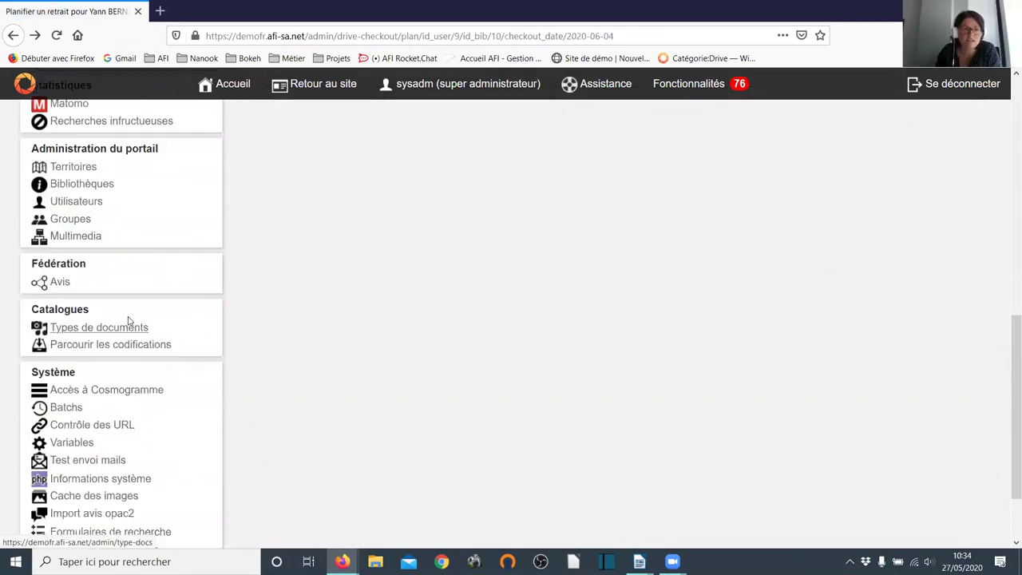
click(74, 214)
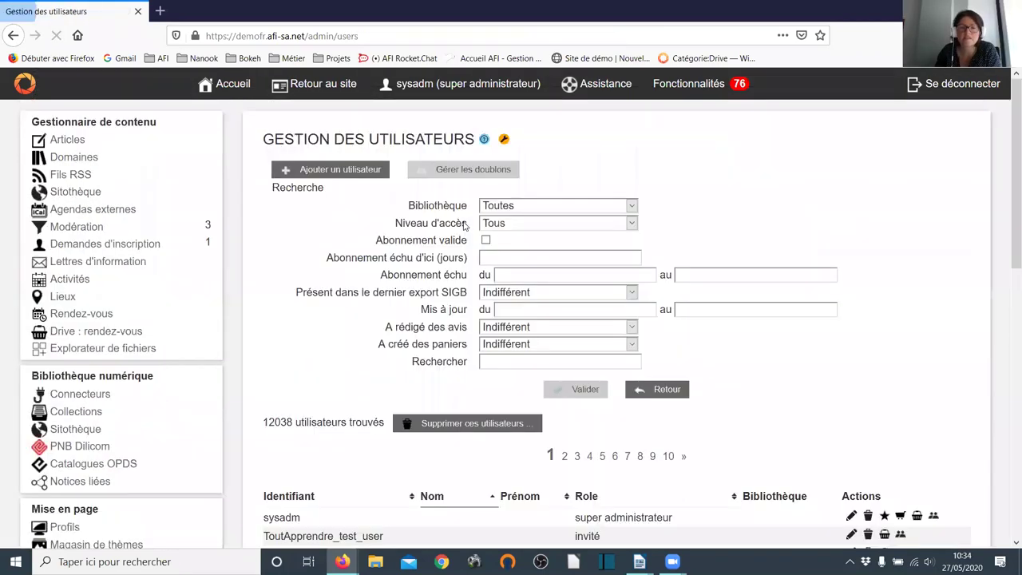
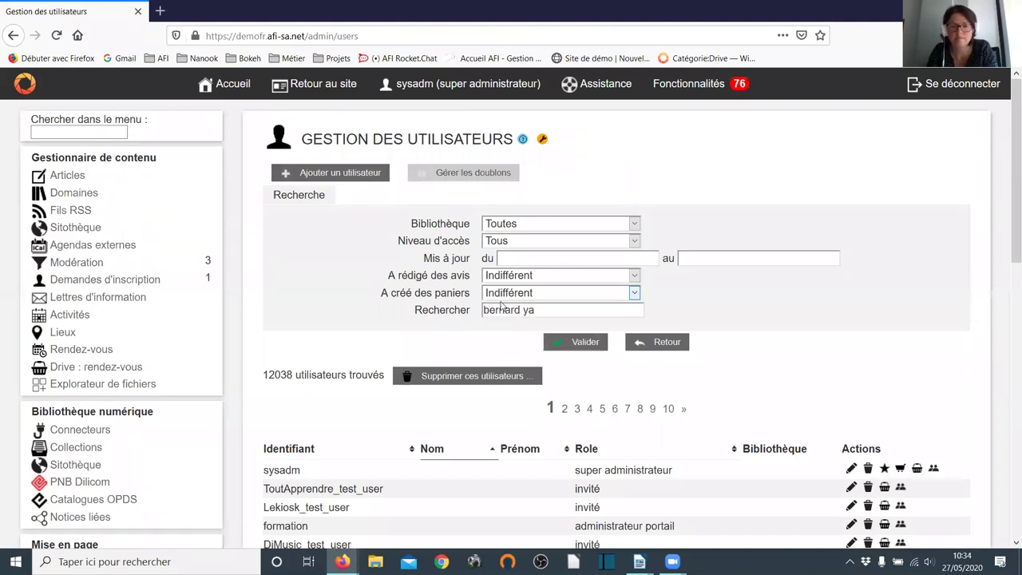
key(Return)
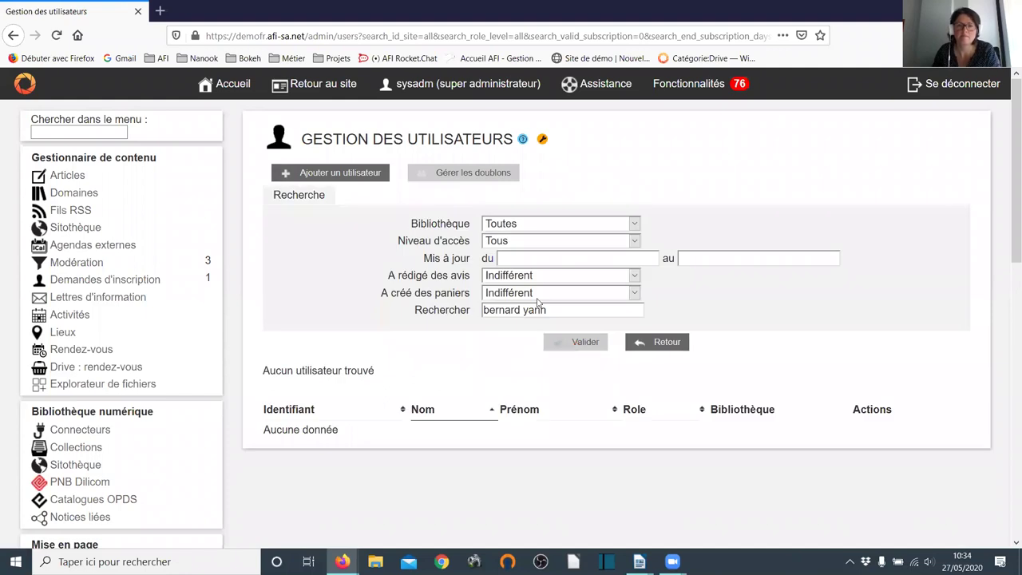
scroll(559, 239, down, 2)
- Narrow the search to the patron's surname, listing 32 matching users
double_click(537, 239)
key(BackSpace)
key(BackSpace)
key(BackSpace)
text(d)
key(Return)
scroll(565, 248, down, 3)
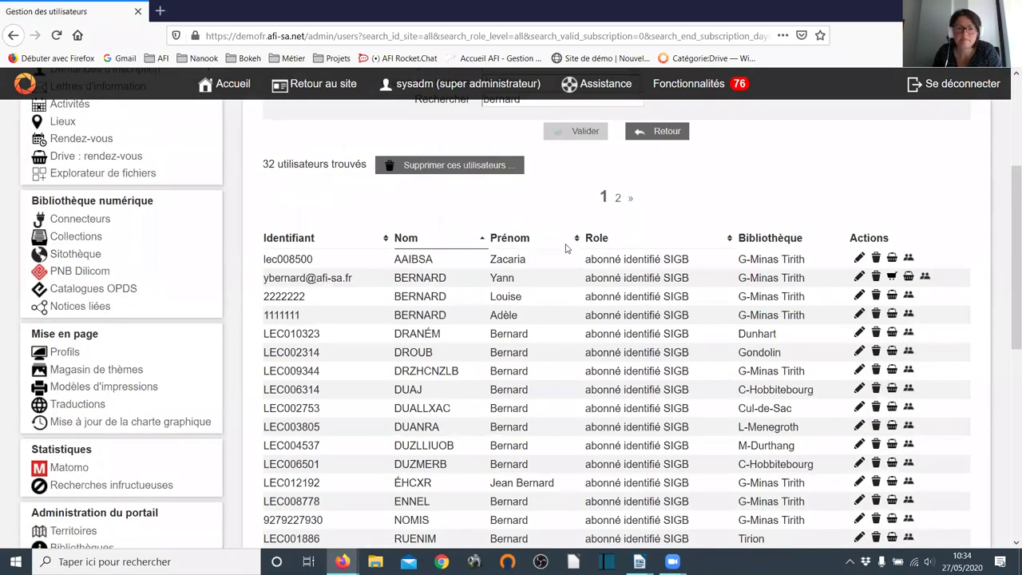
scroll(565, 249, down, 2)
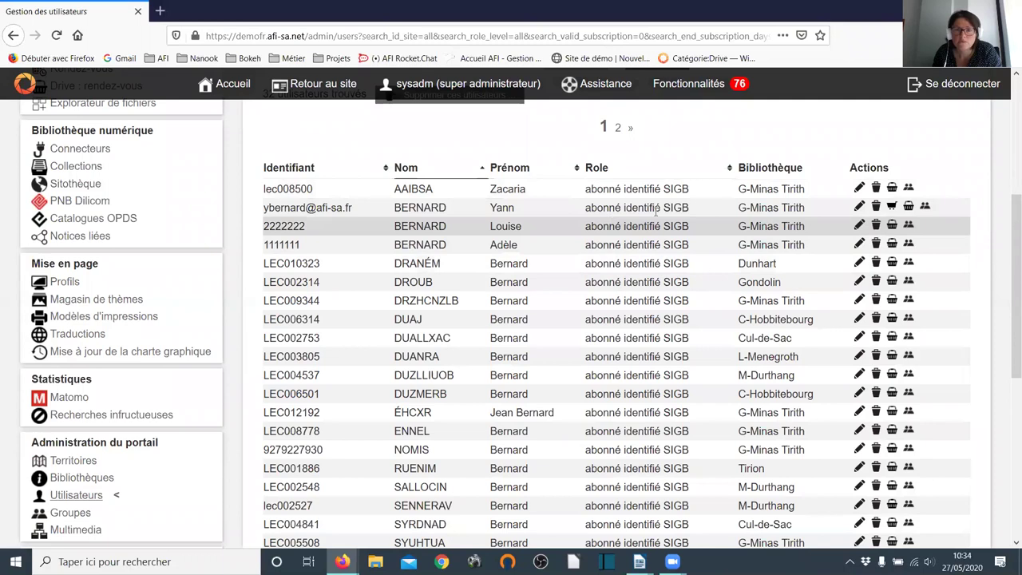
- Open the patron's pickup planning, showing G-Edhellond's pickup on Thursday 04 June at 10h00
click(906, 207)
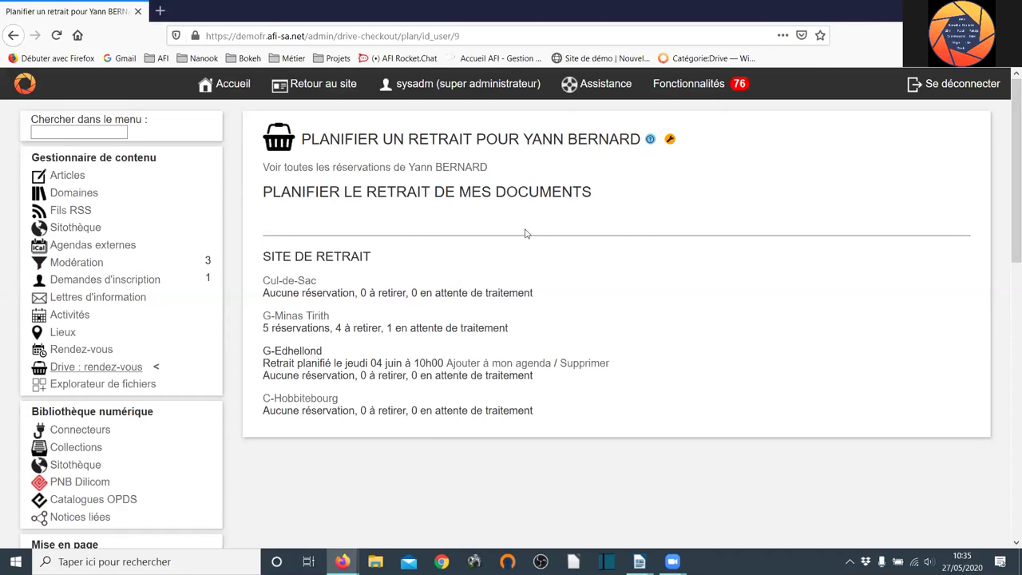
click(453, 168)
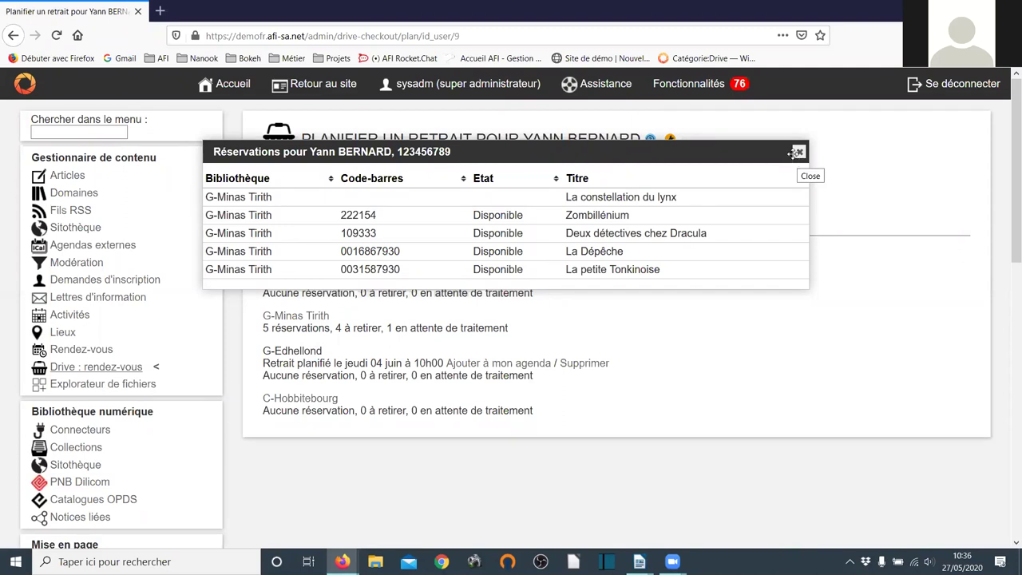
click(797, 152)
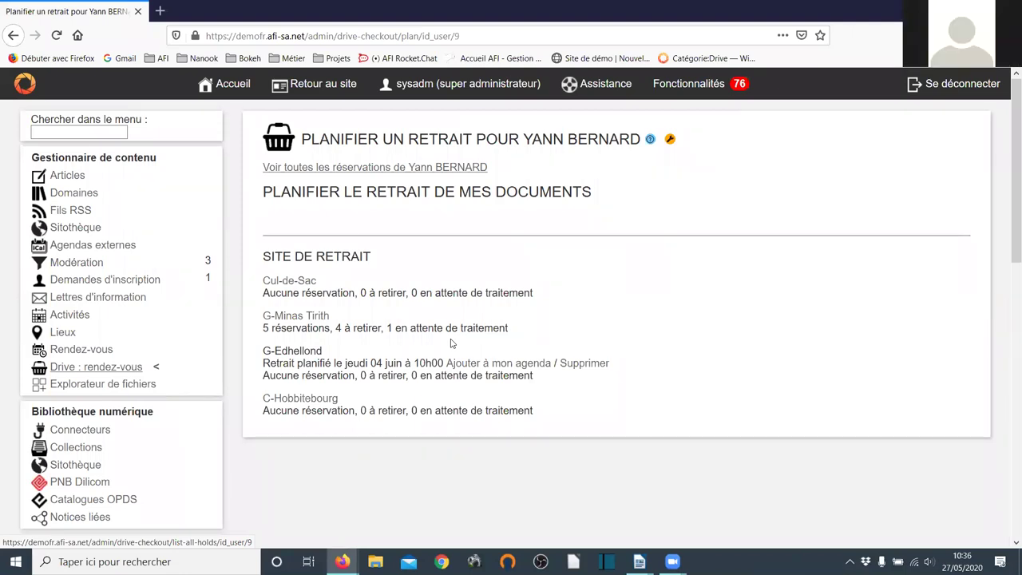
- Look at G-Edhellond's drive appointments, then open G-Minas Tirith's five 27 May slots (11:00–17:00)
click(96, 366)
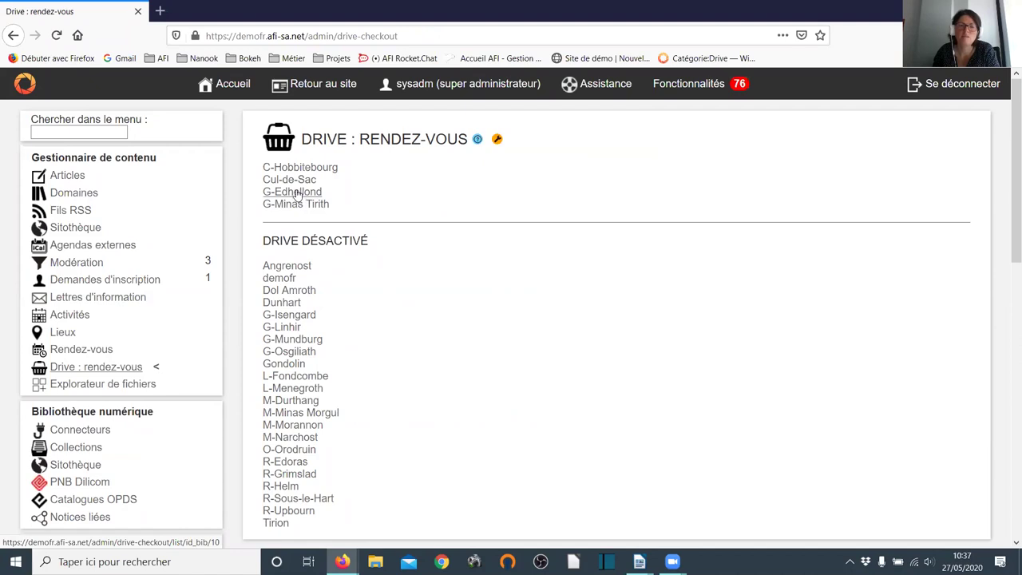
click(294, 192)
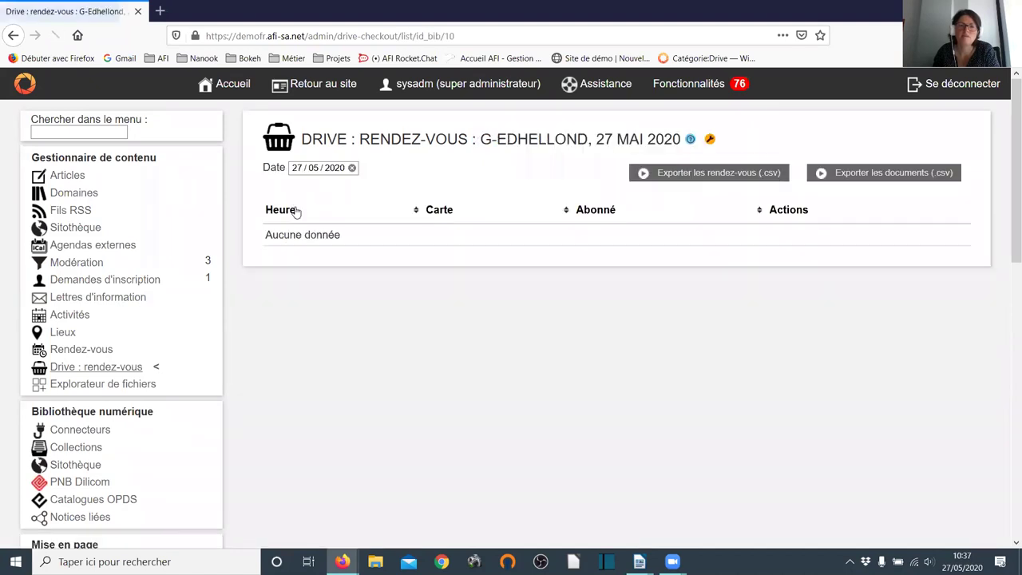
click(85, 366)
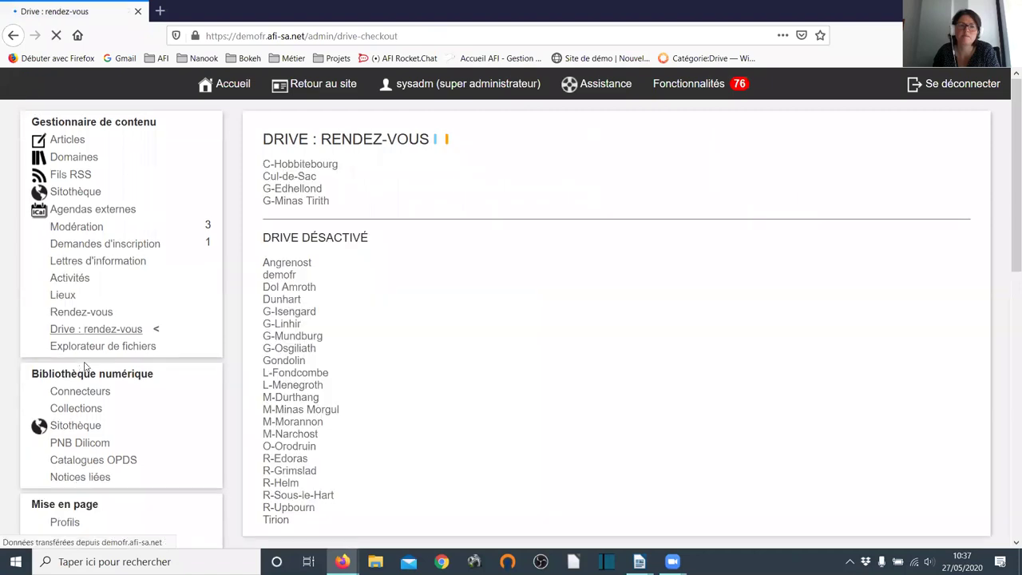
click(285, 205)
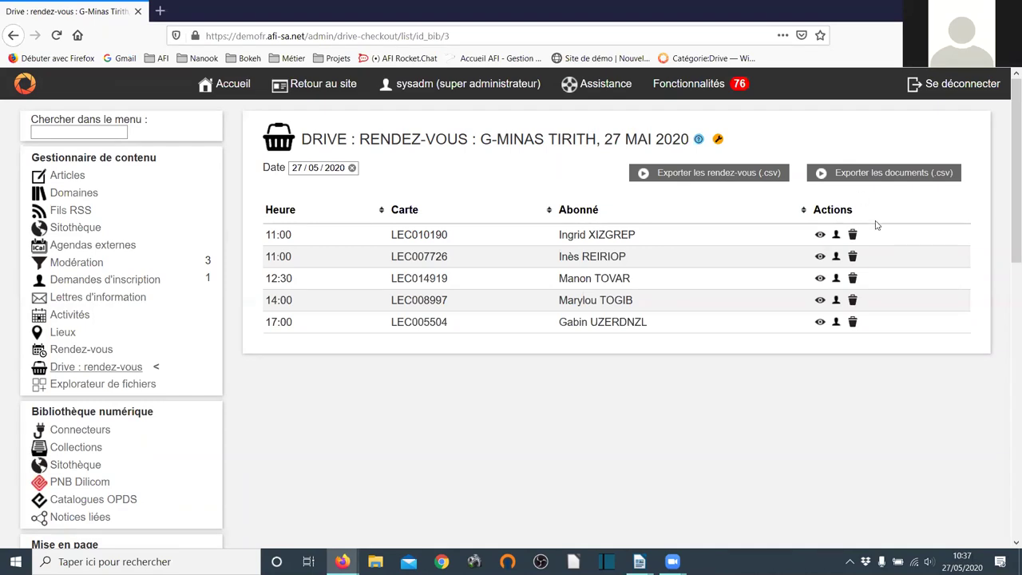
click(820, 235)
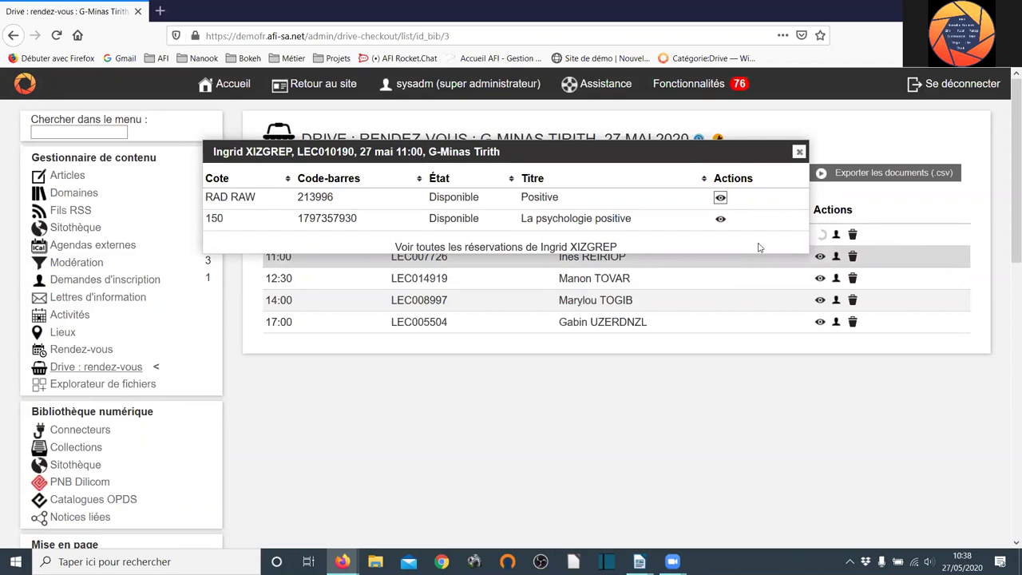
click(799, 152)
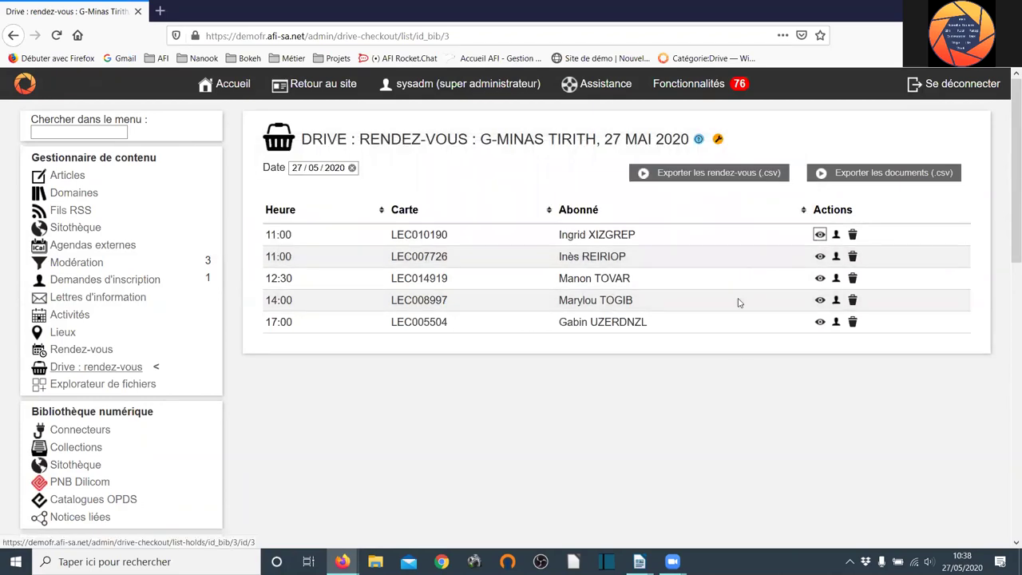
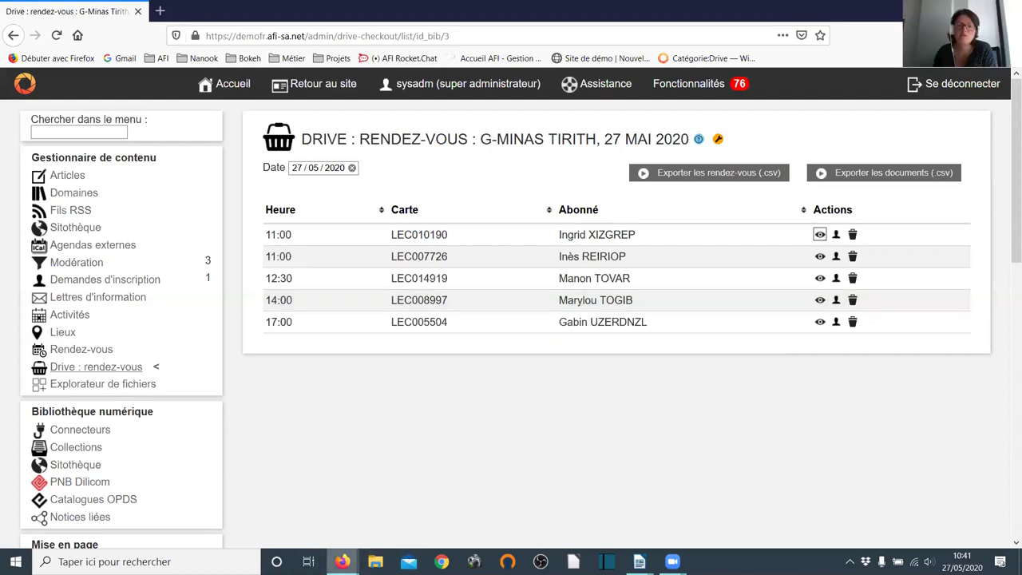
- Bring the Drive appointments window forward, then return to the browser with the patron's pages
mouse_move(344, 560)
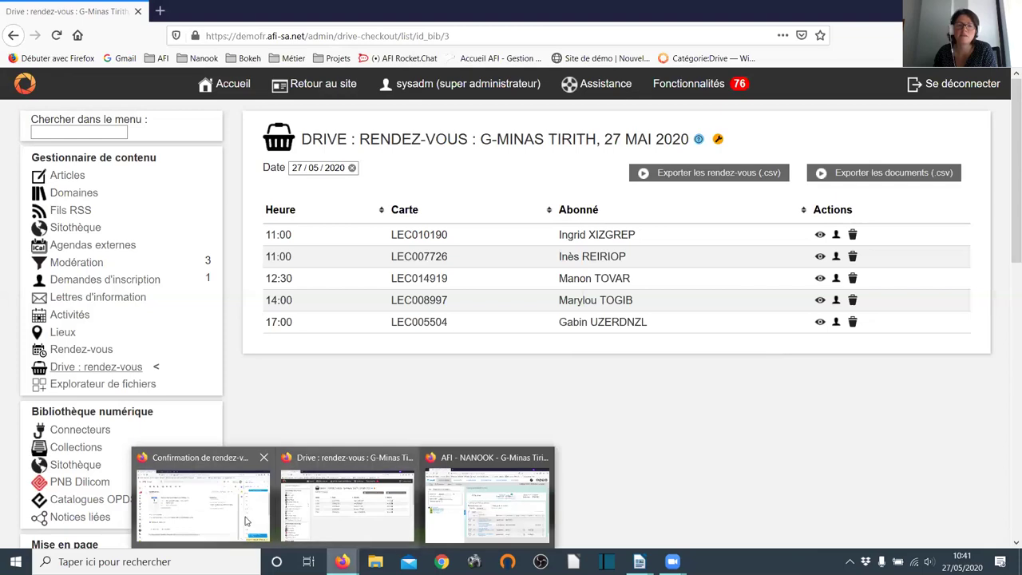
mouse_move(247, 520)
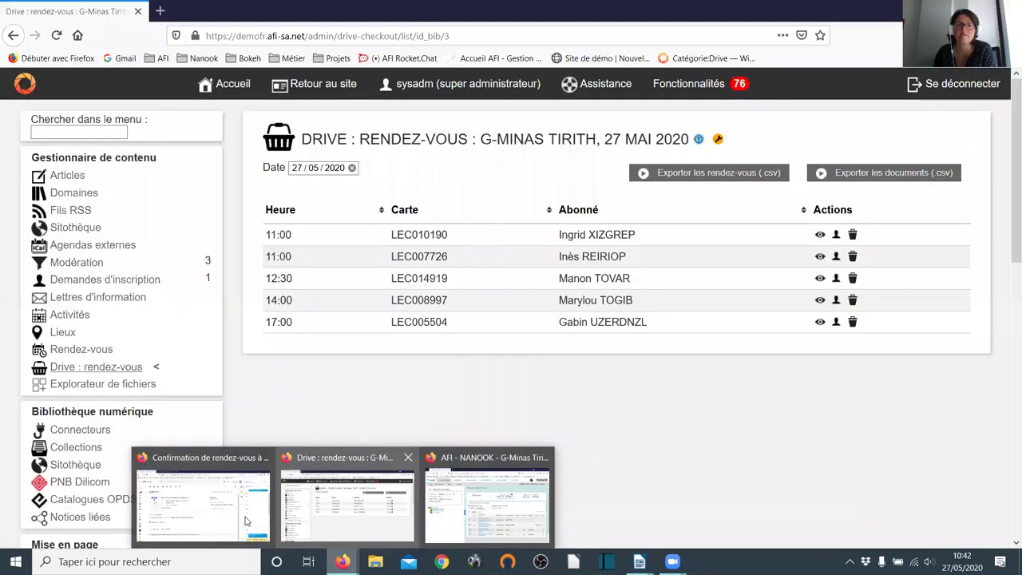
click(246, 521)
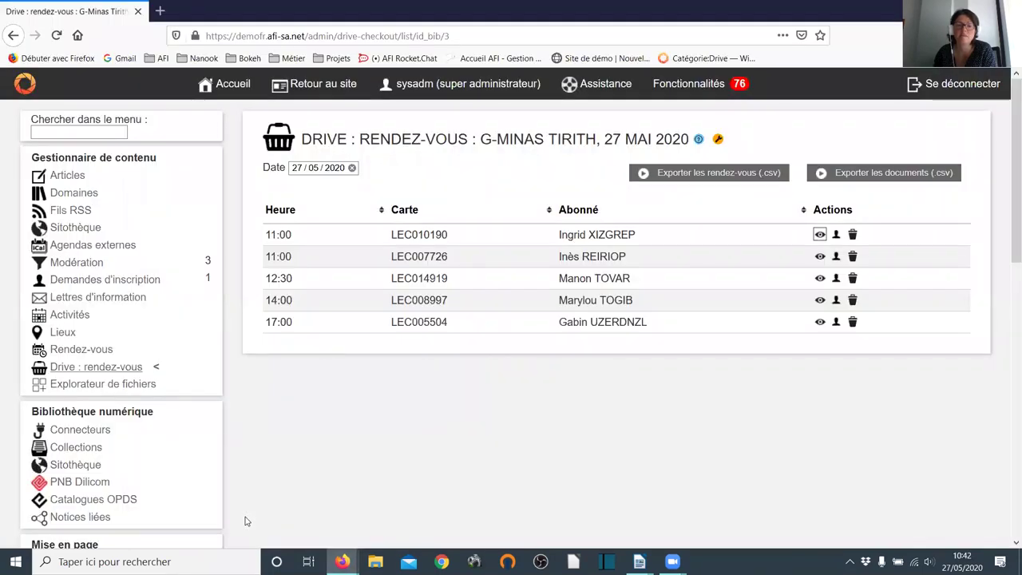
mouse_move(342, 561)
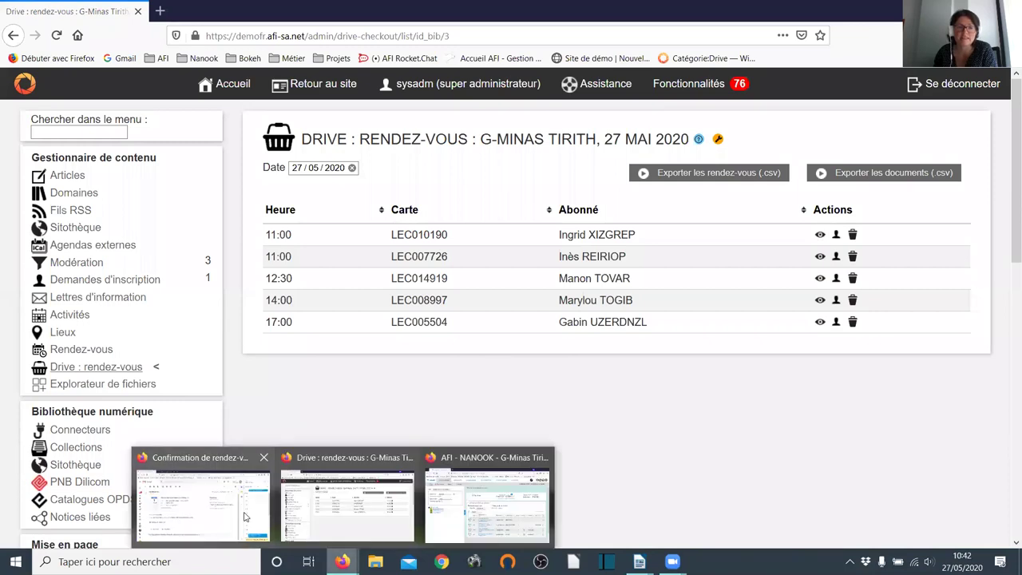
click(246, 517)
- Open the patron's reservations and the 'Planifier le retrait de mes documents' page, scrolling to the pickup site
click(226, 11)
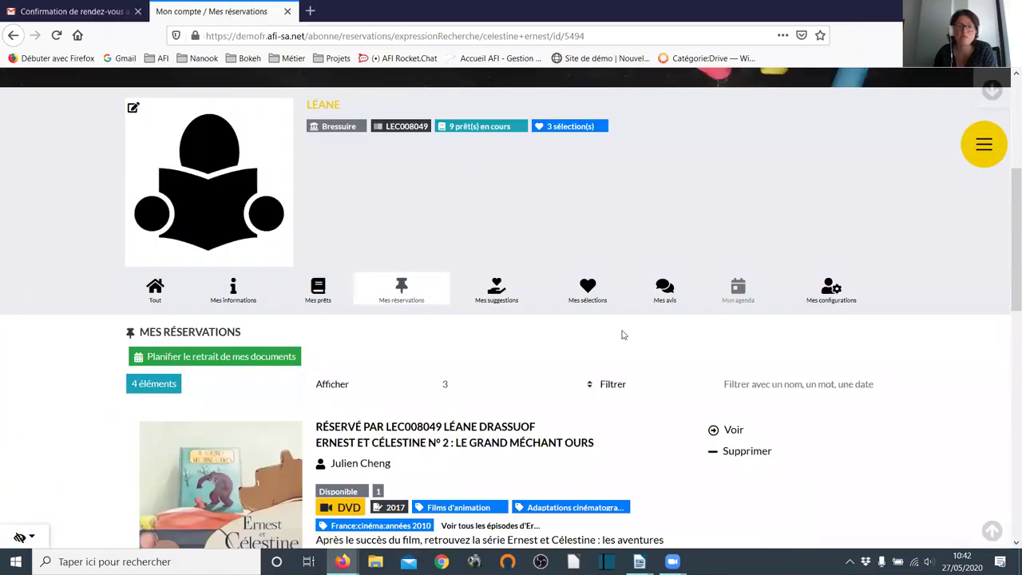
scroll(628, 232, down, 3)
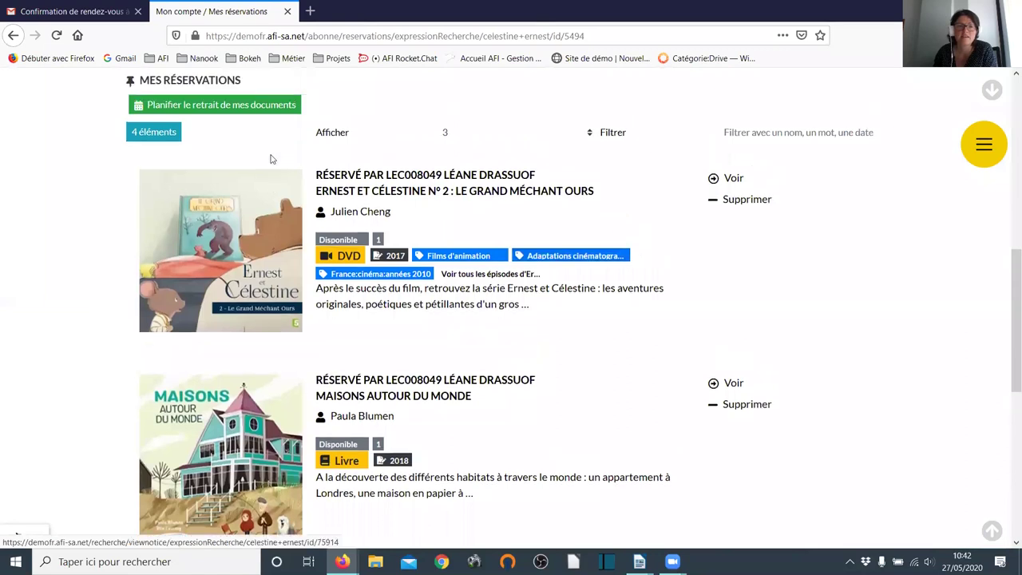
scroll(270, 158, up, 1)
click(237, 148)
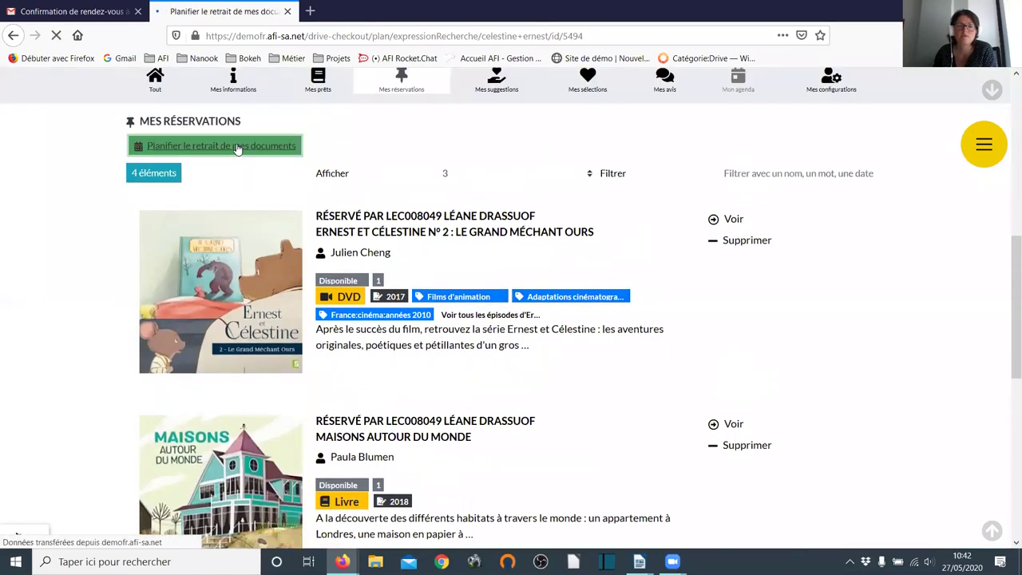
scroll(516, 242, down, 3)
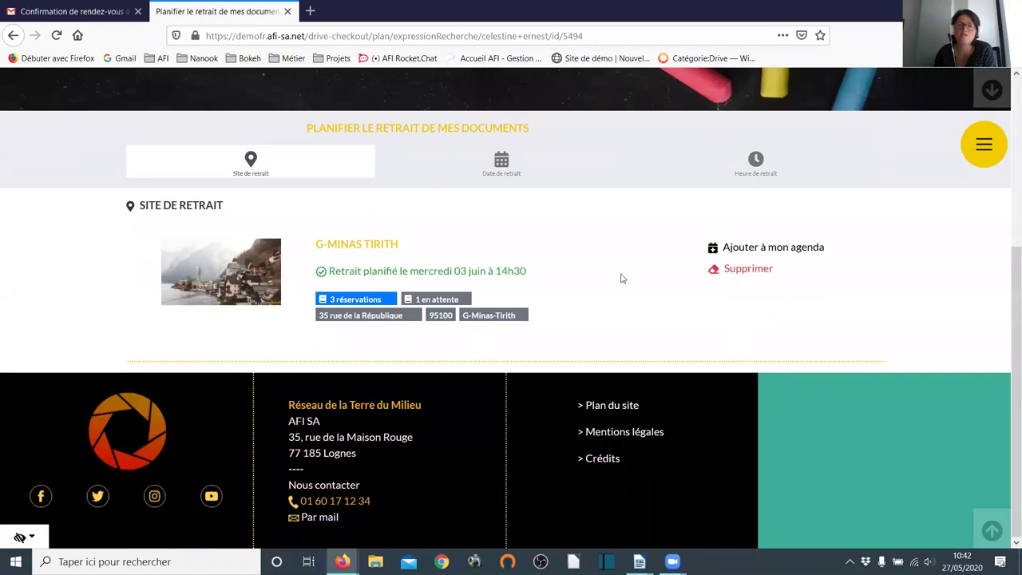
- Delete the planned 3 June 14h30 G-Minas Tirith pickup and confirm with OK
click(755, 271)
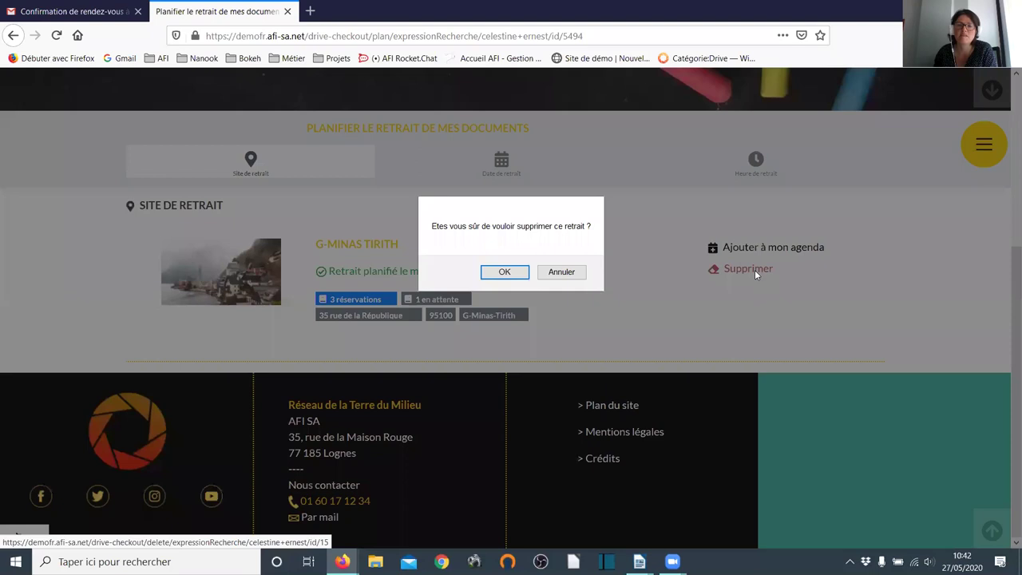
click(523, 271)
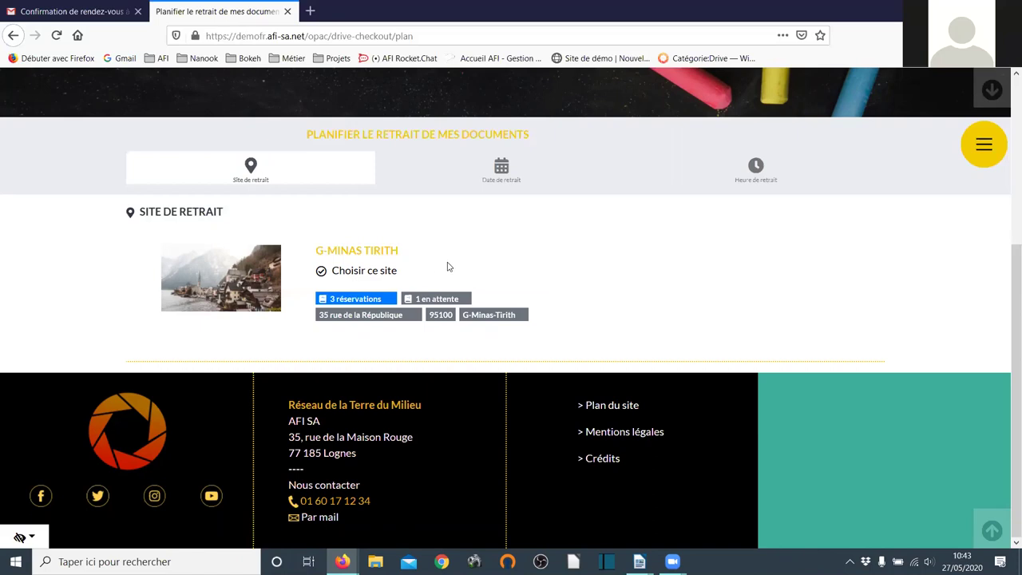
scroll(447, 260, up, 5)
- Open the patron's account dropdown showing 4 reservations and 2 awaiting pickup, then go to 'Mon compte'
click(507, 297)
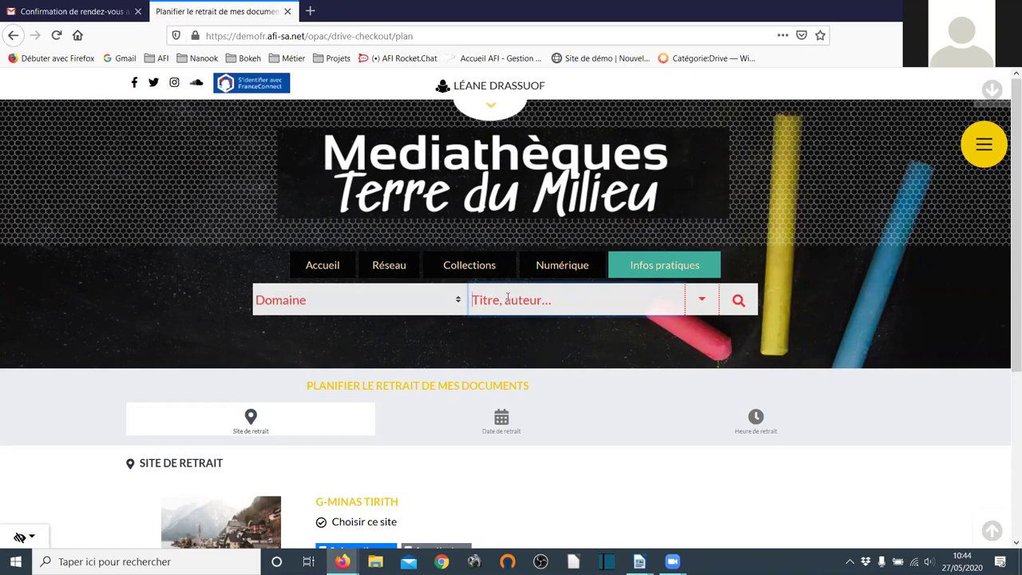
scroll(486, 305, down, 2)
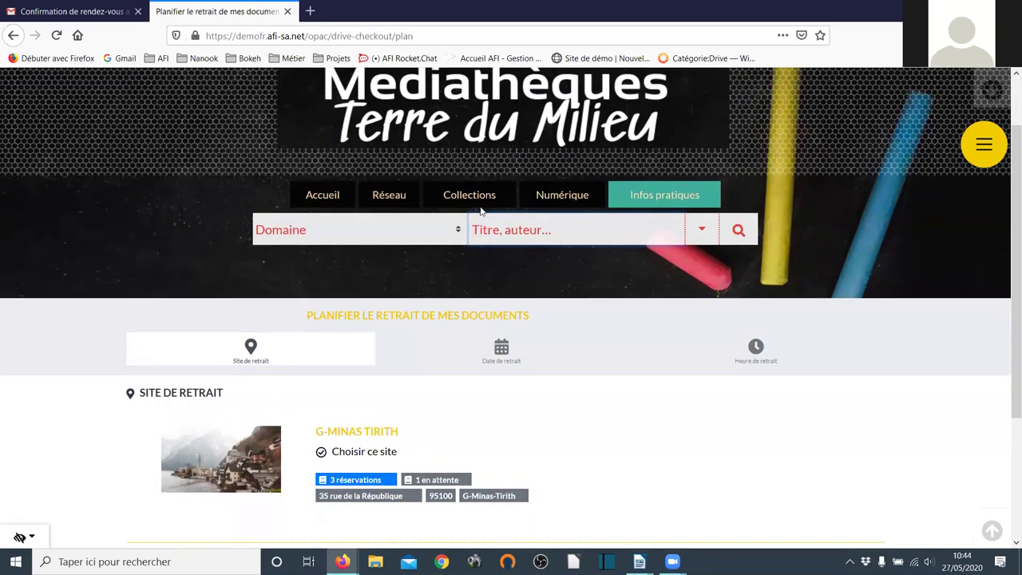
scroll(483, 171, up, 2)
click(486, 86)
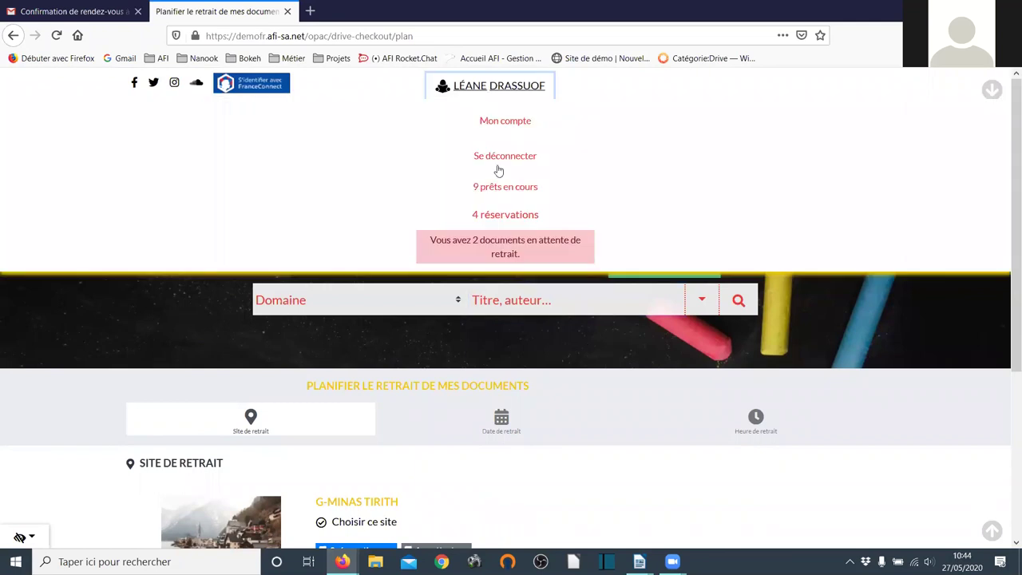
click(488, 123)
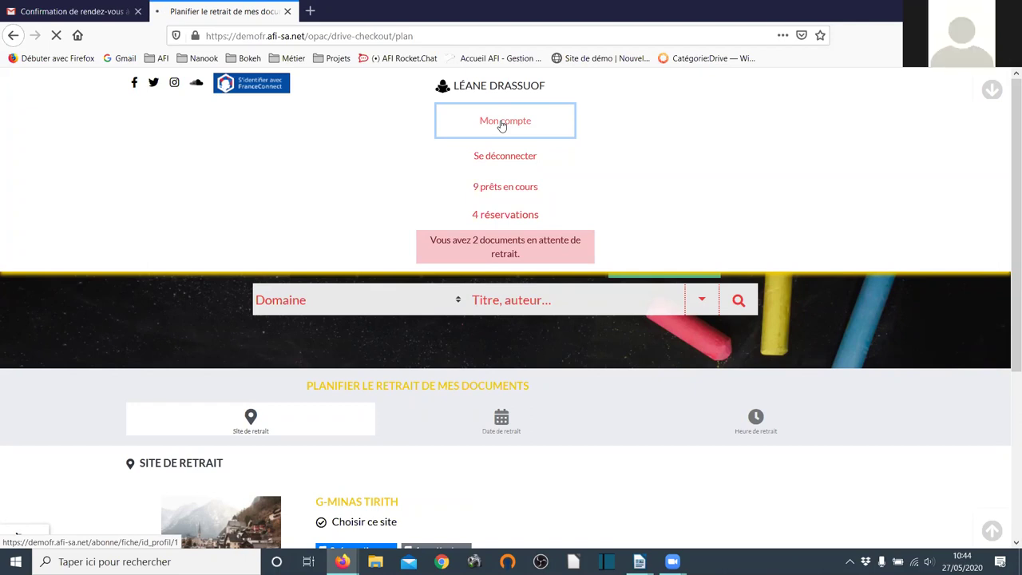
- Browse the patron's 4 reservations, then switch to the Gmail 'Confirmation de rendez-vous' tab
scroll(573, 264, down, 3)
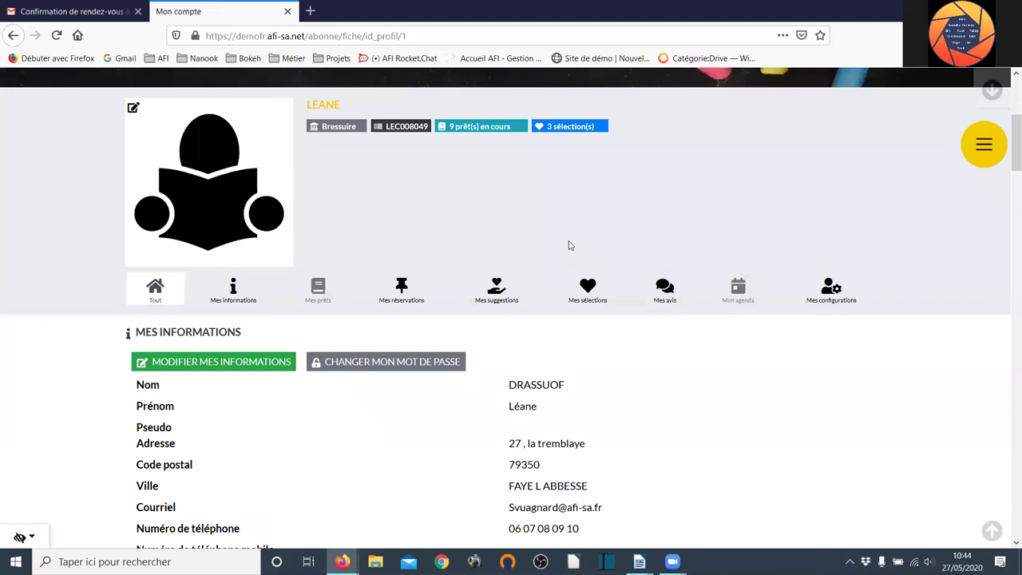
click(402, 295)
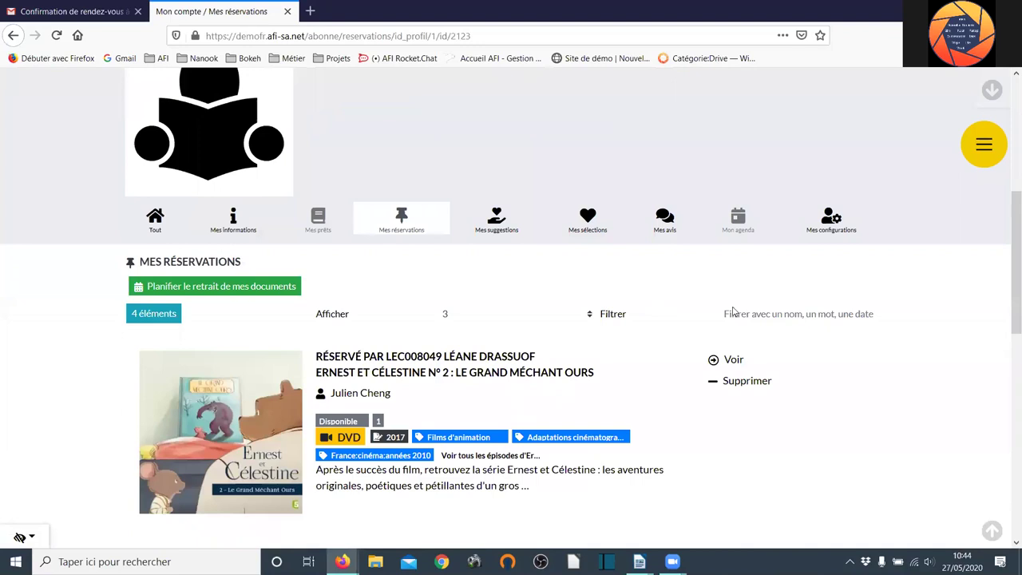
scroll(867, 335, down, 3)
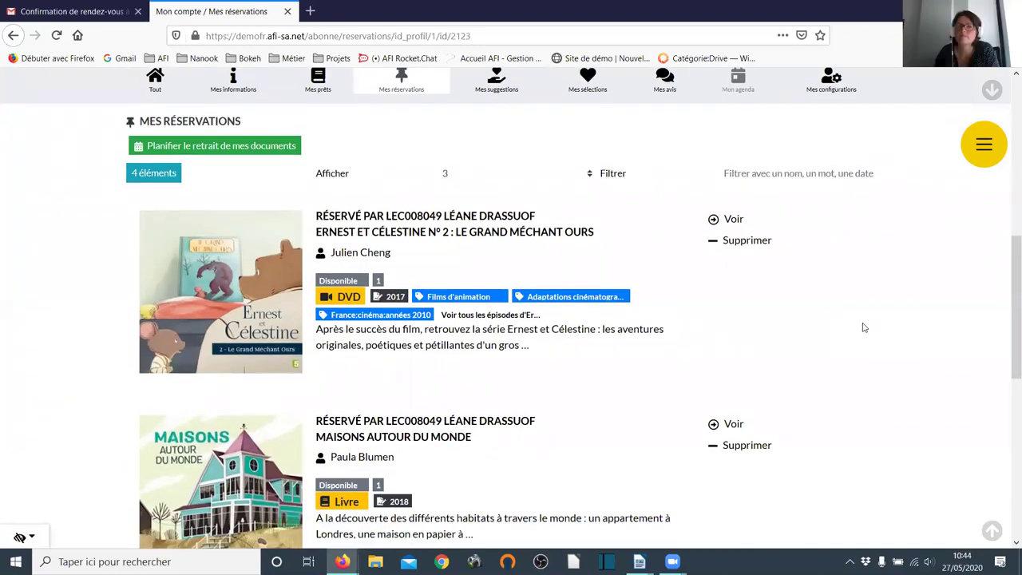
scroll(866, 327, down, 3)
scroll(863, 327, down, 3)
scroll(862, 328, down, 2)
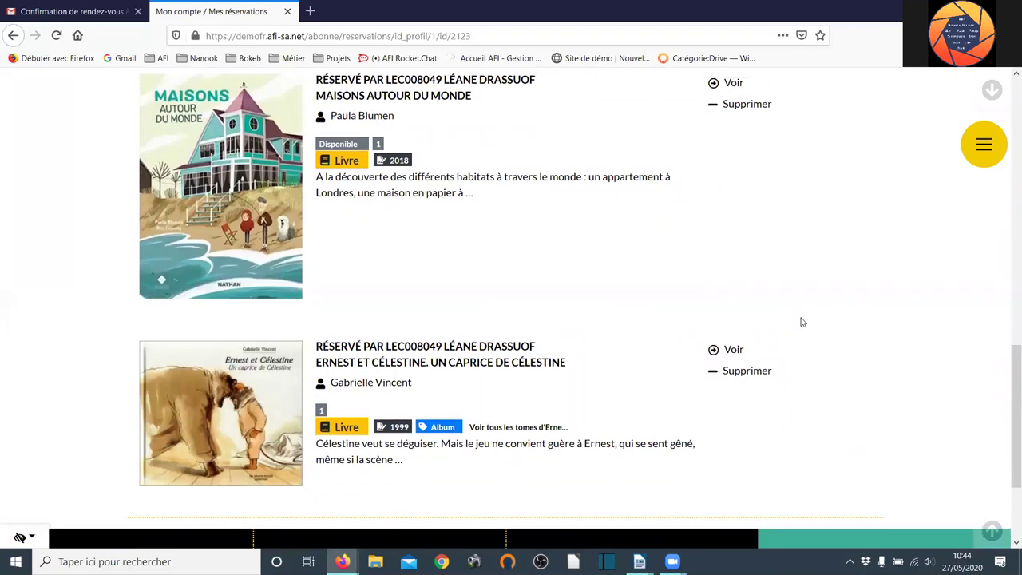
scroll(801, 322, up, 5)
click(47, 13)
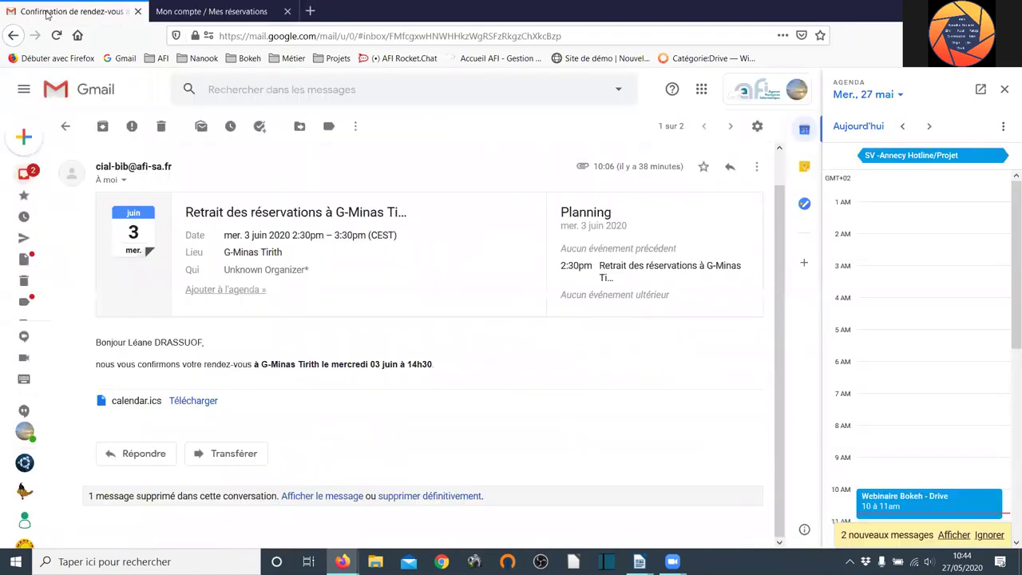
- Open the 'G-Minas Tirith : Lettre de réservation' e-mail from the inbox, then return to the reservations tab
click(40, 174)
click(306, 211)
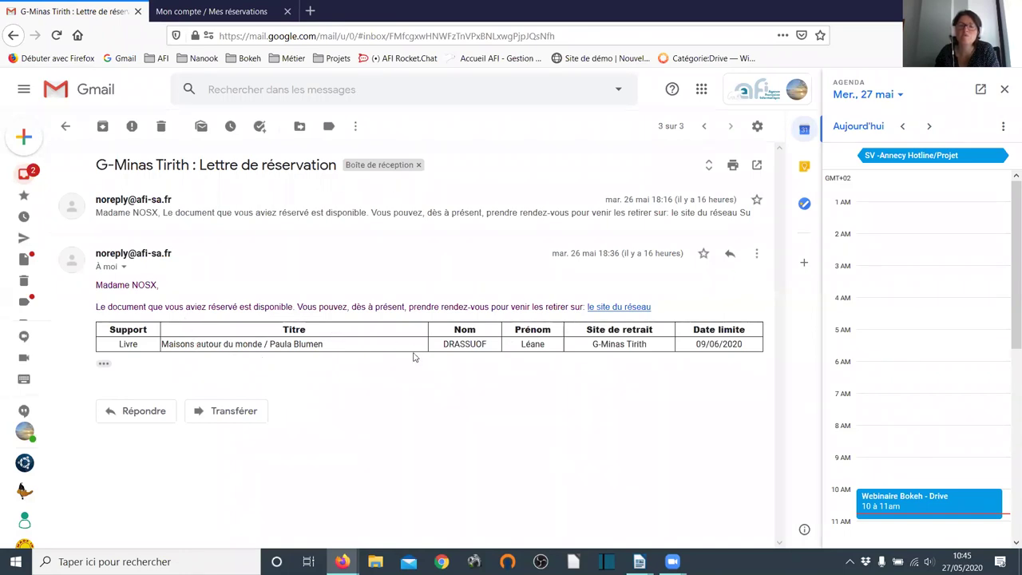
click(192, 8)
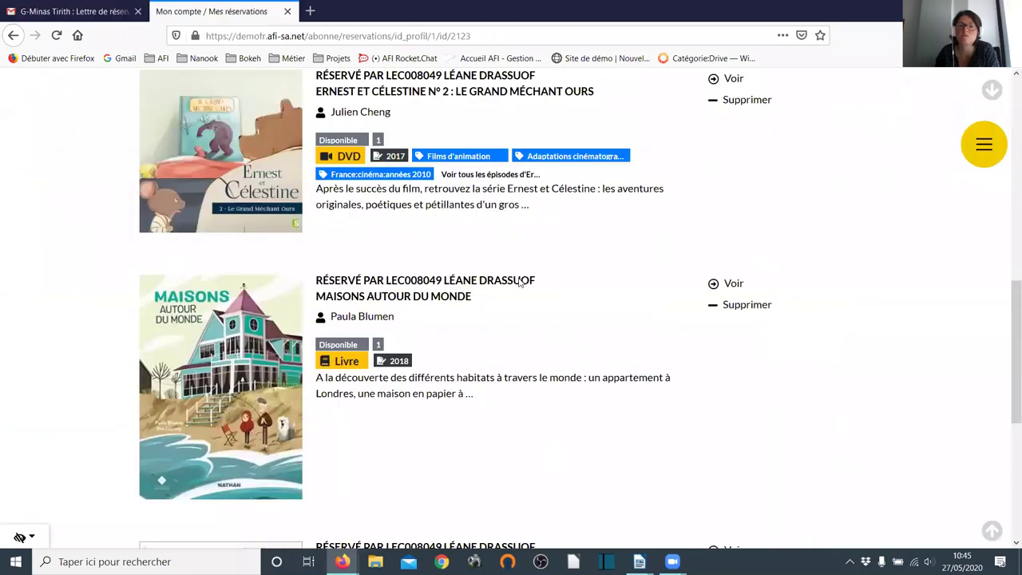
- Open 'Mes réservations' and scroll through the 4 items, including Ernest et Célestine n° 2 and Maisons autour du monde
scroll(531, 328, up, 3)
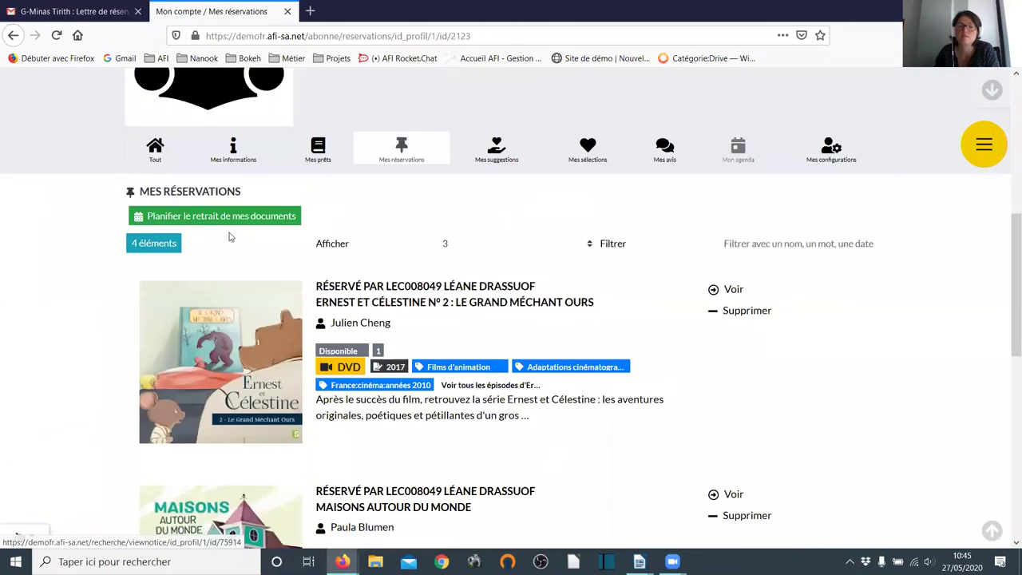
click(228, 217)
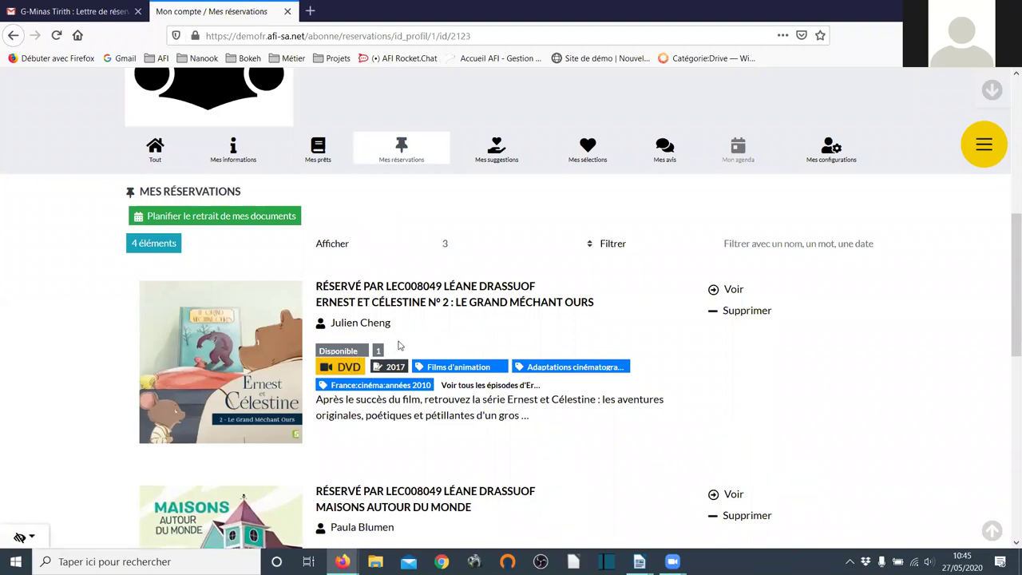
scroll(399, 345, down, 3)
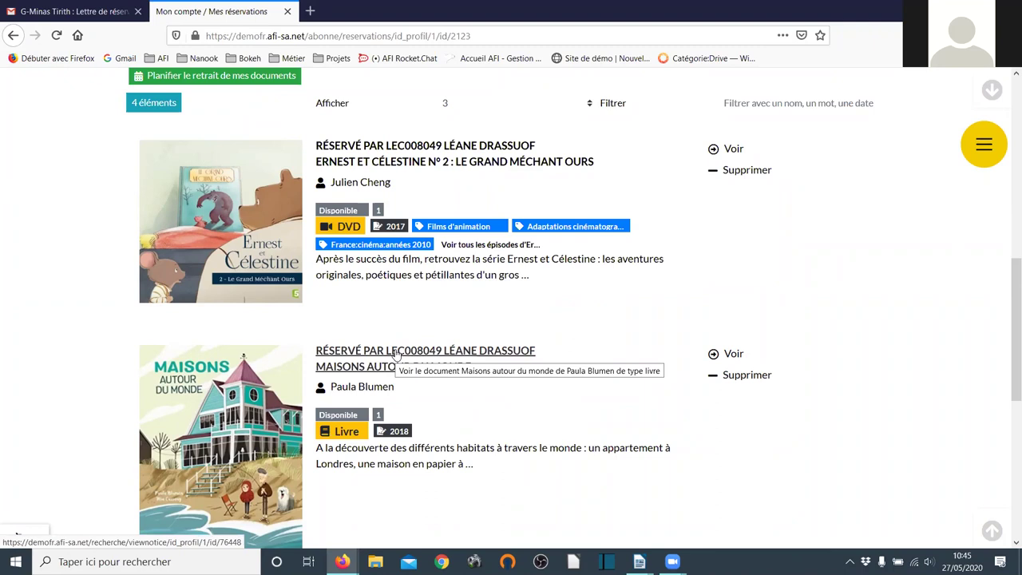
scroll(394, 353, up, 4)
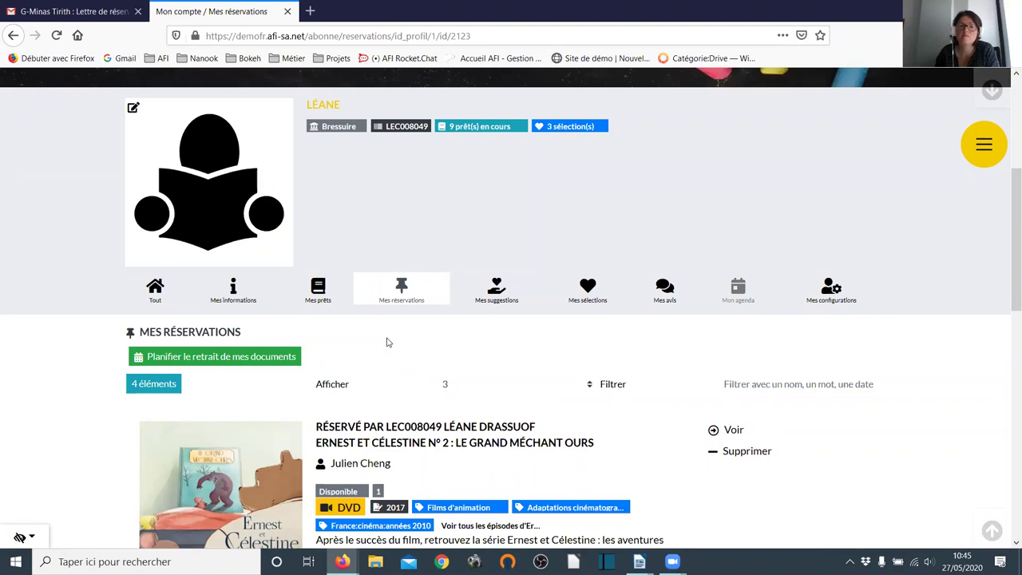
scroll(386, 334, down, 3)
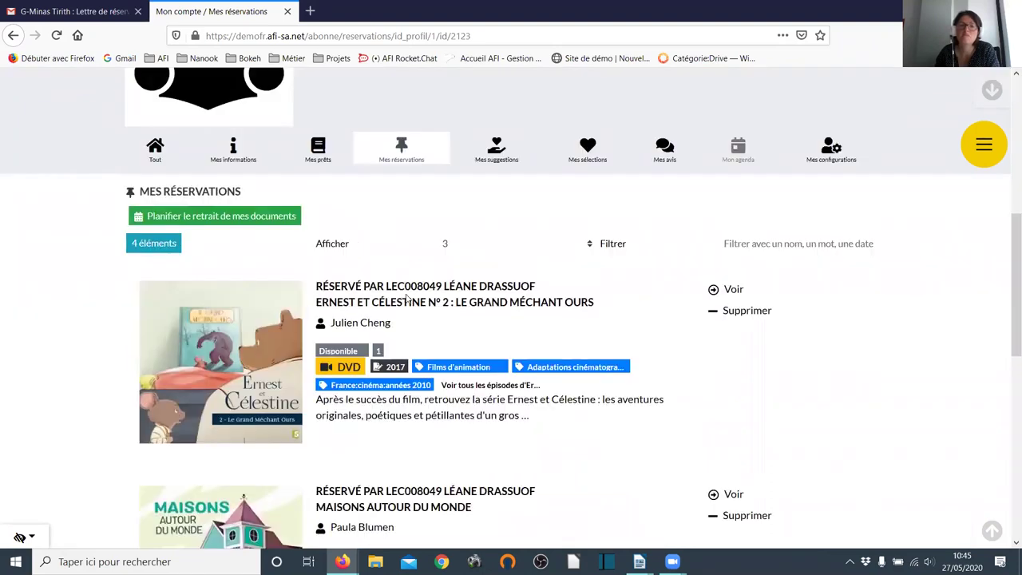
scroll(409, 300, down, 3)
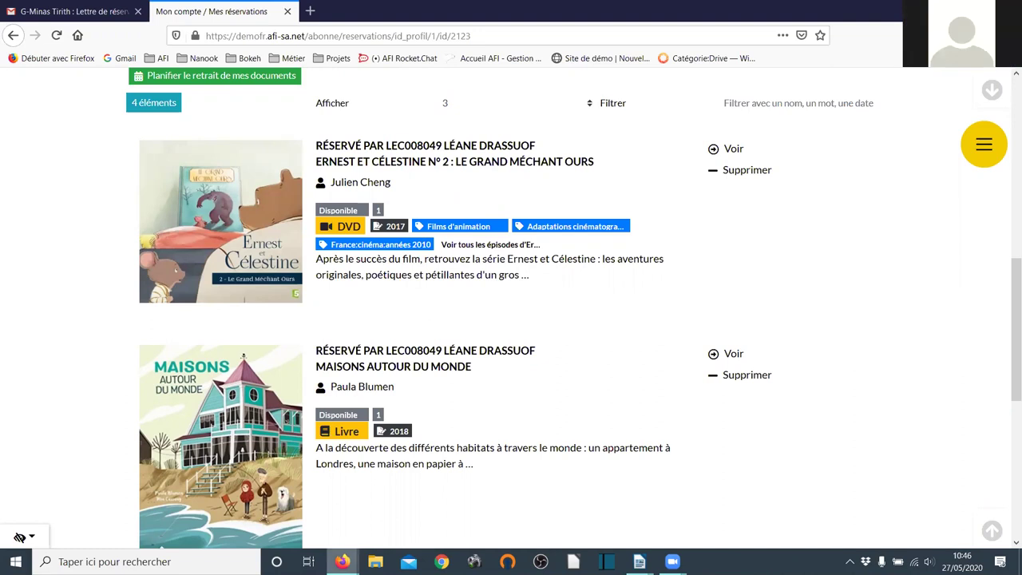
mouse_move(342, 561)
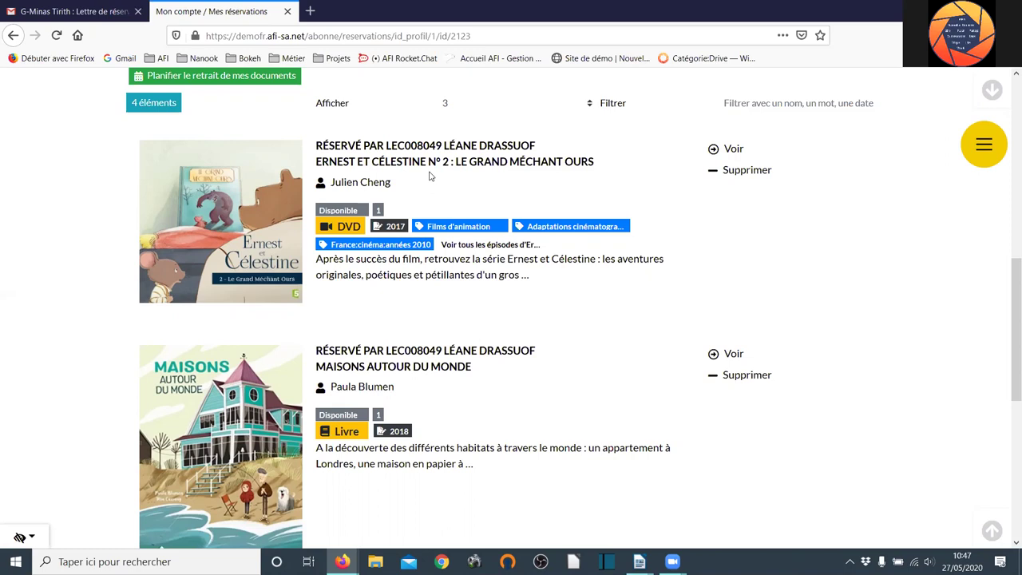
- Open 'Planifier le retrait de mes documents' and scroll to the G-Minas Tirith pickup-site step
click(266, 77)
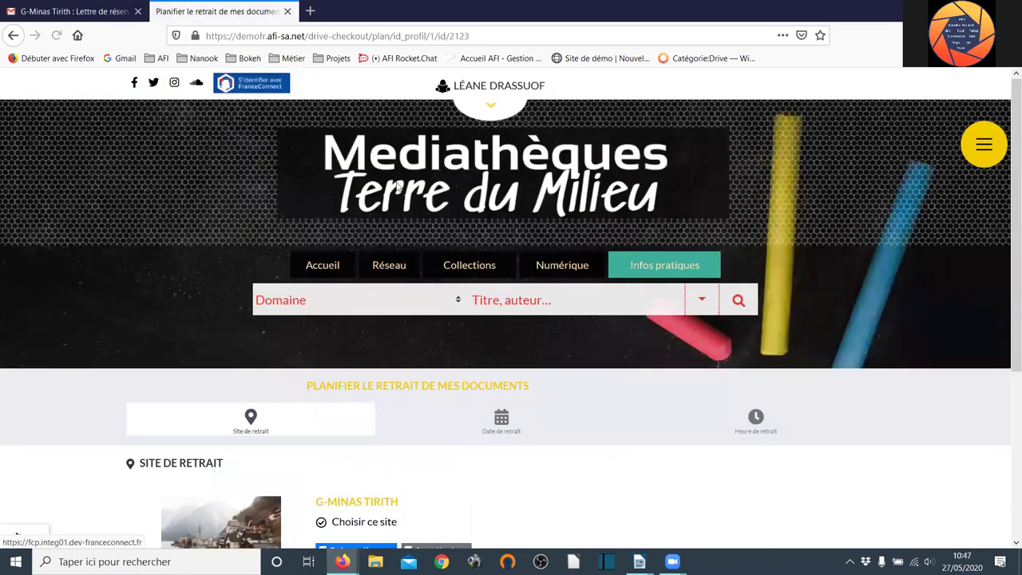
scroll(398, 185, down, 3)
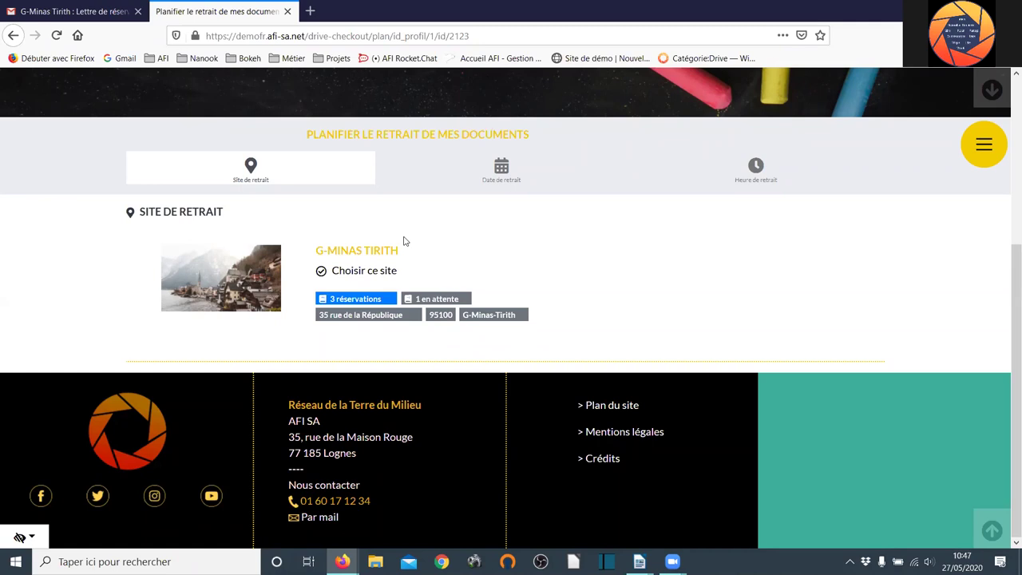
scroll(404, 235, up, 3)
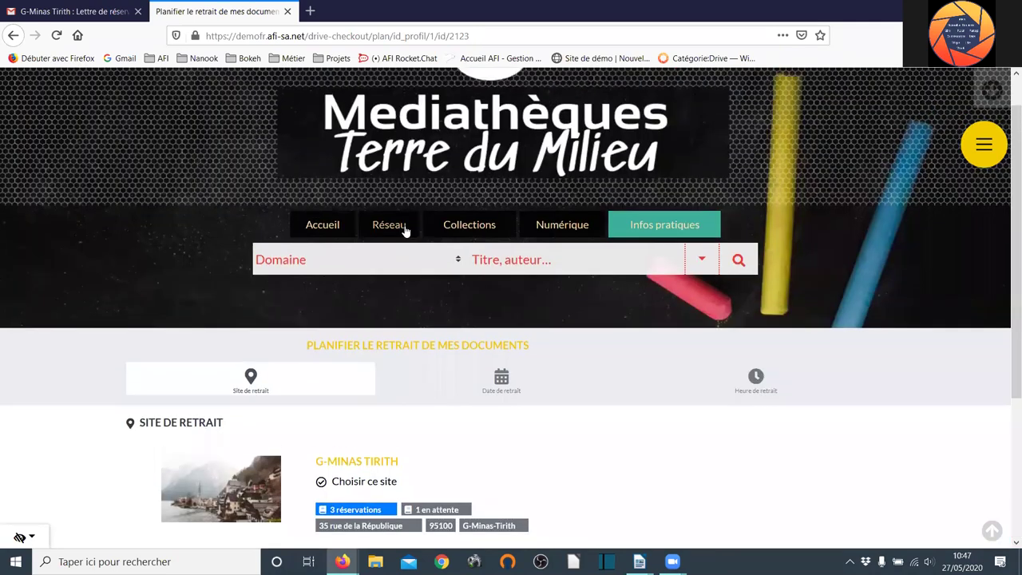
scroll(405, 230, down, 1)
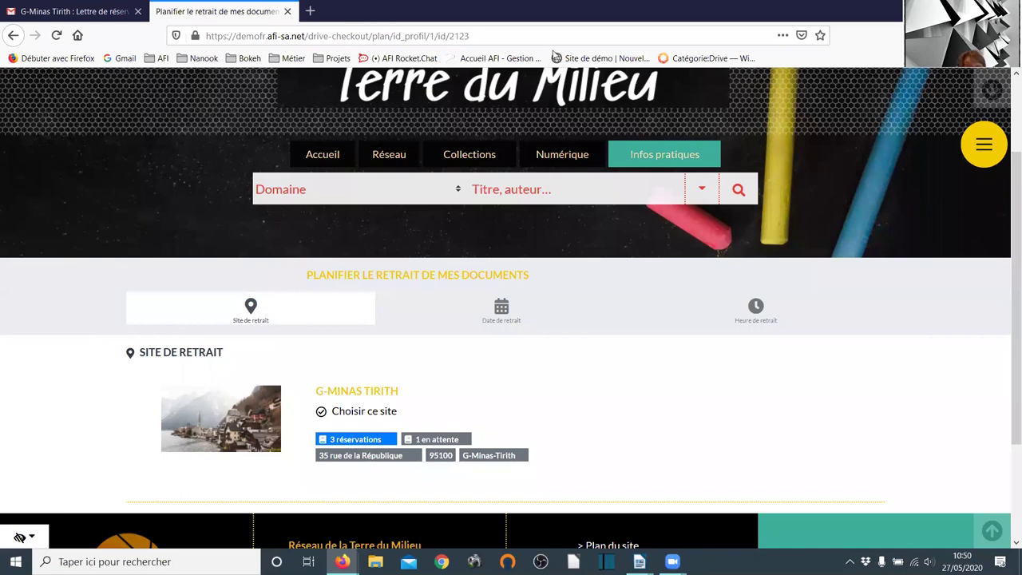
- Switch to Nanook and open Circulation > Réservations > Réservations de côté, listing 77 records
key(alt+Tab)
drag(499, 50, 484, 14)
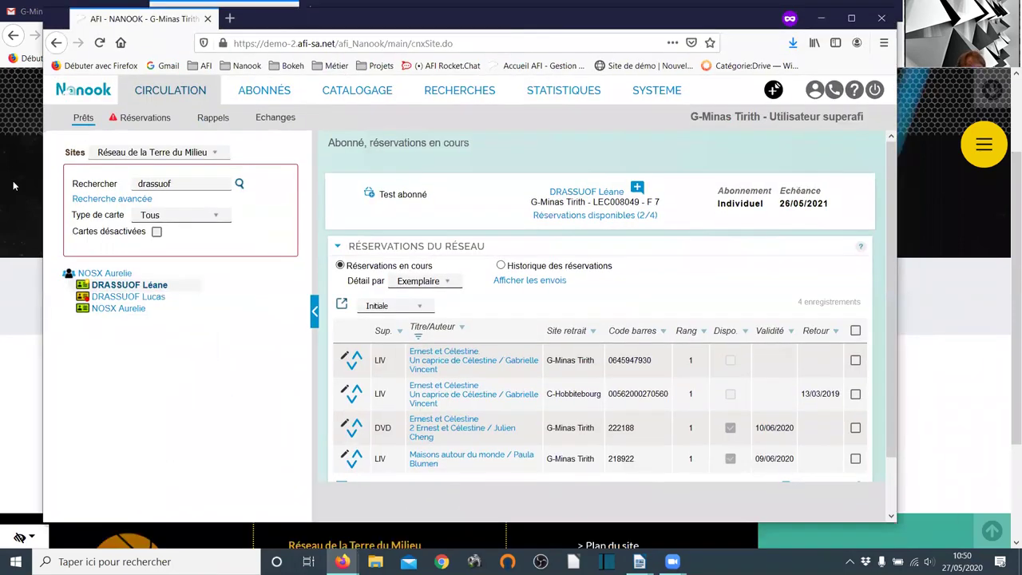
mouse_move(145, 119)
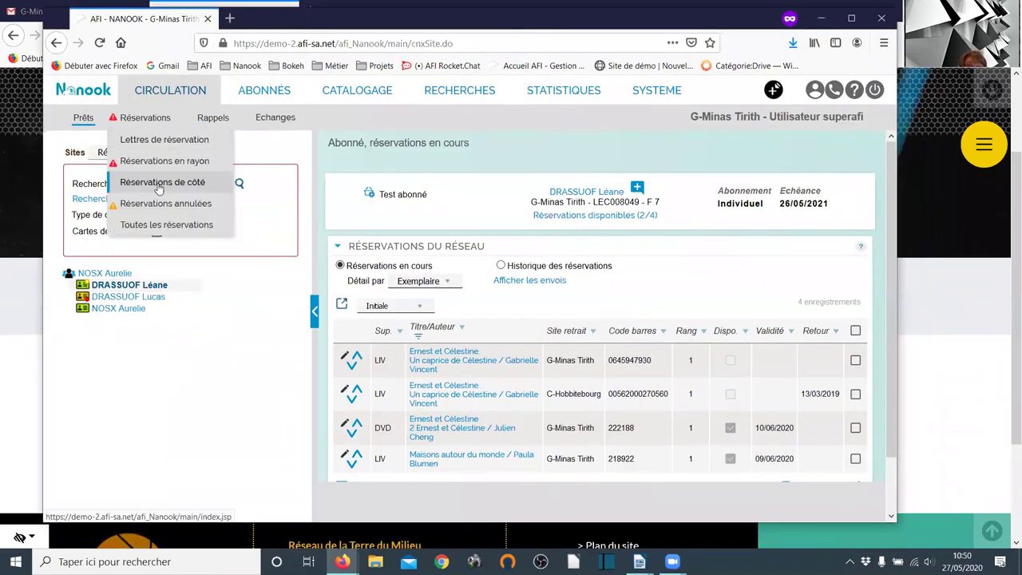
click(159, 188)
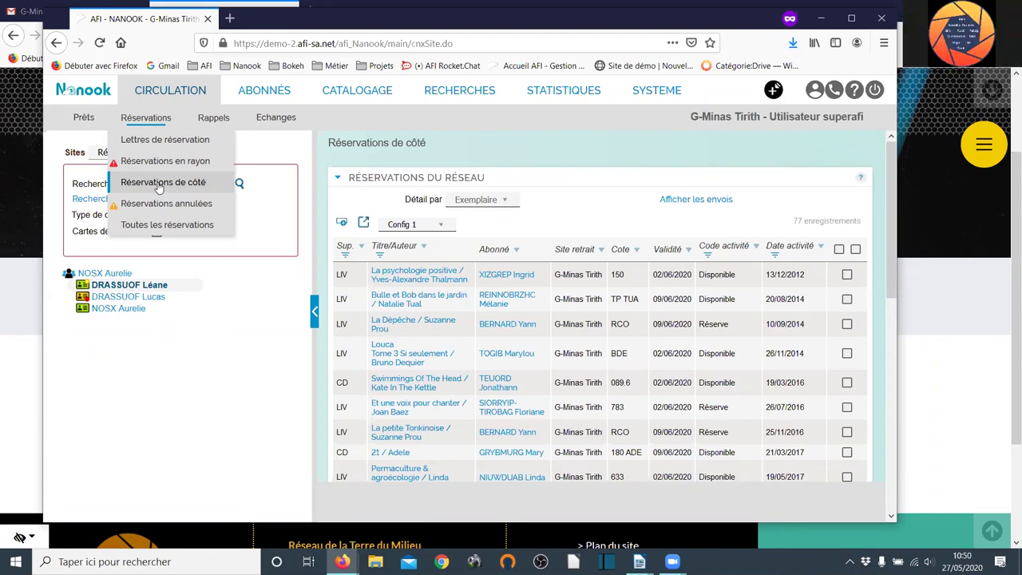
mouse_move(151, 130)
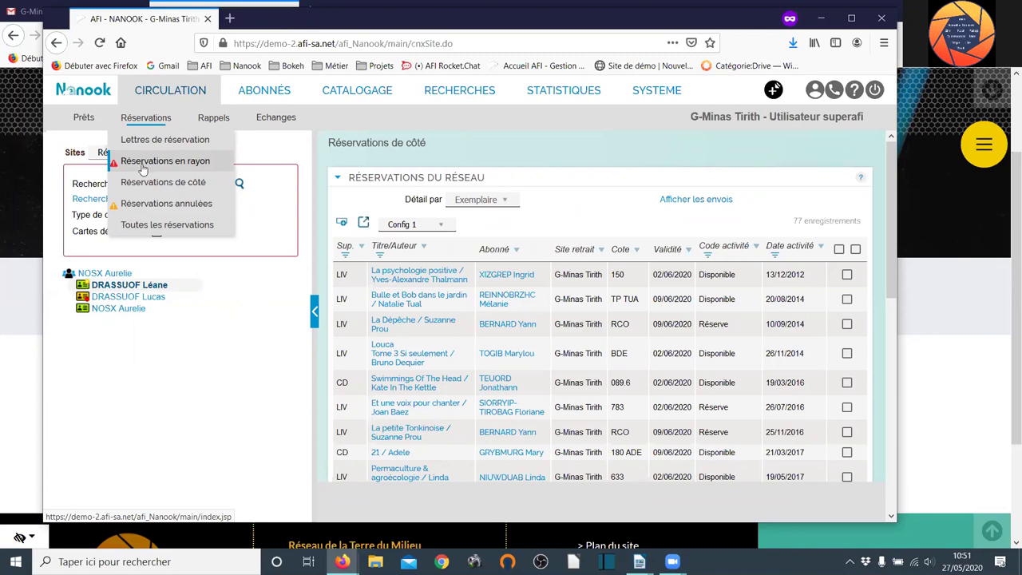
- In administration, open the merge document configuration and the reservation letter's e-mail template
click(665, 93)
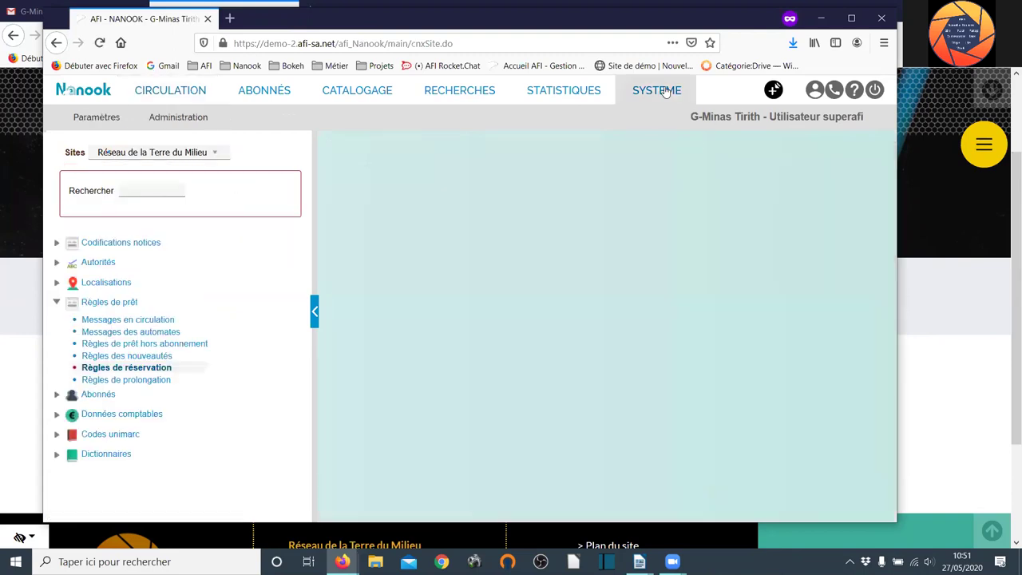
click(191, 121)
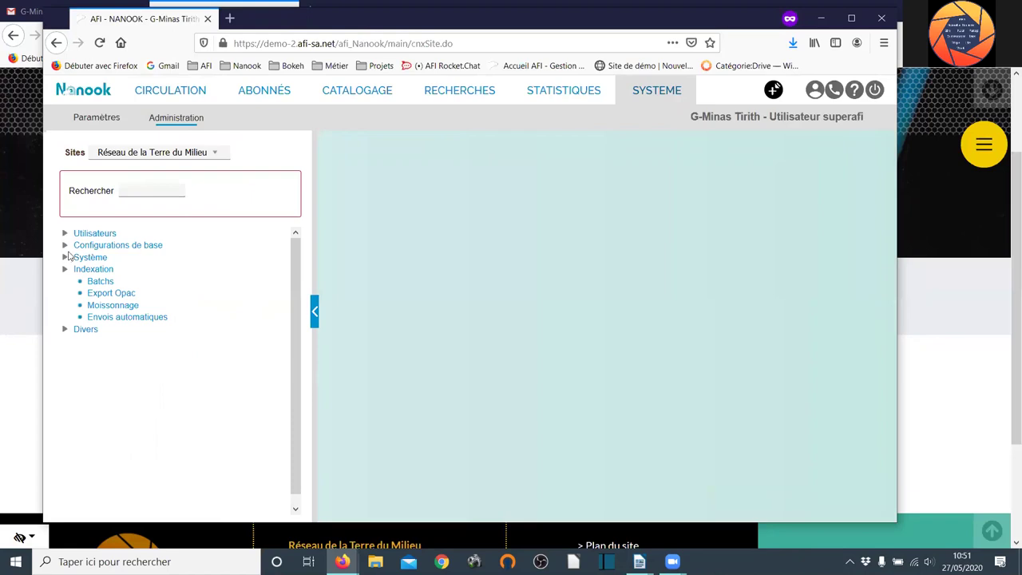
click(65, 245)
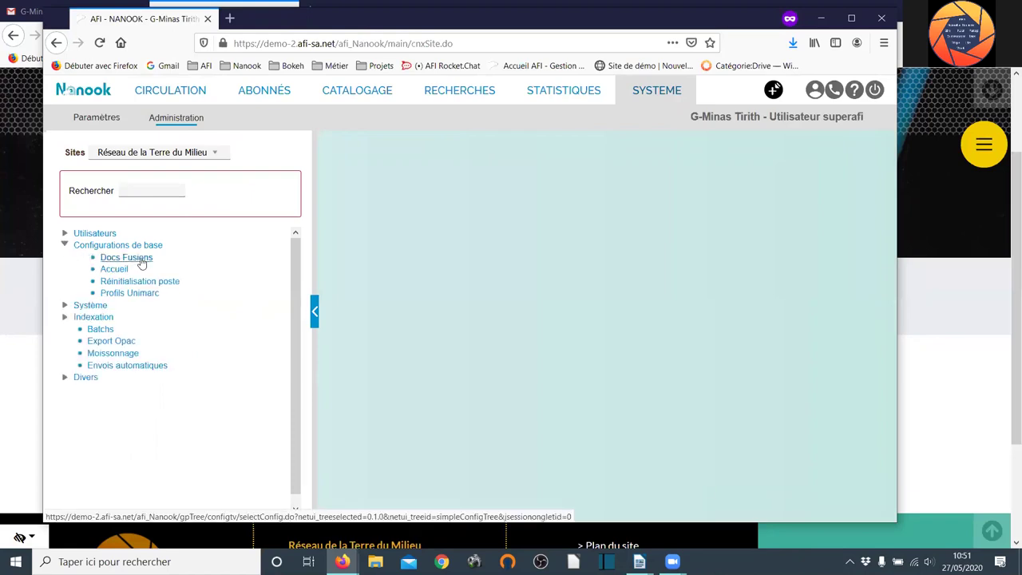
click(141, 262)
click(340, 254)
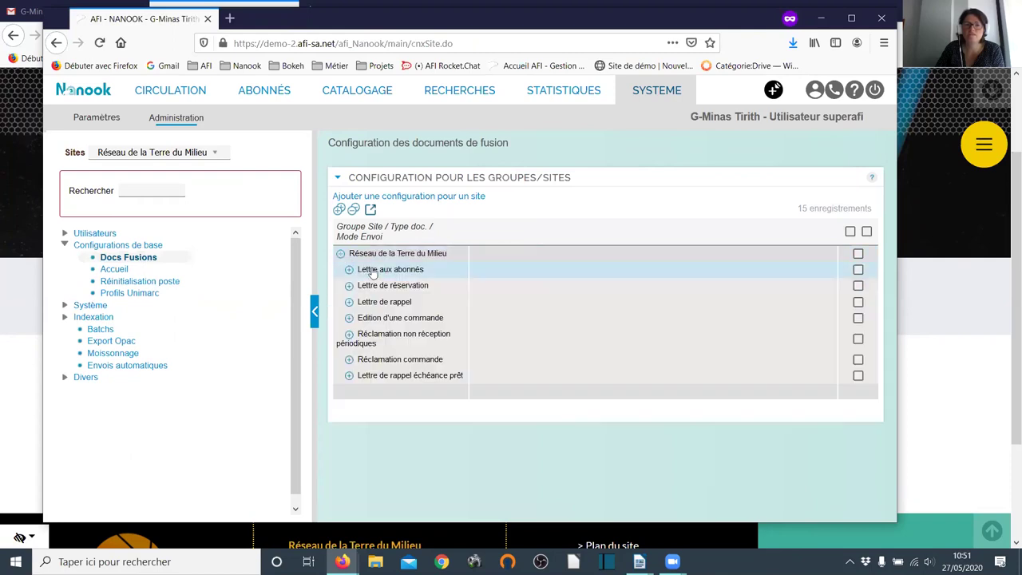
click(349, 286)
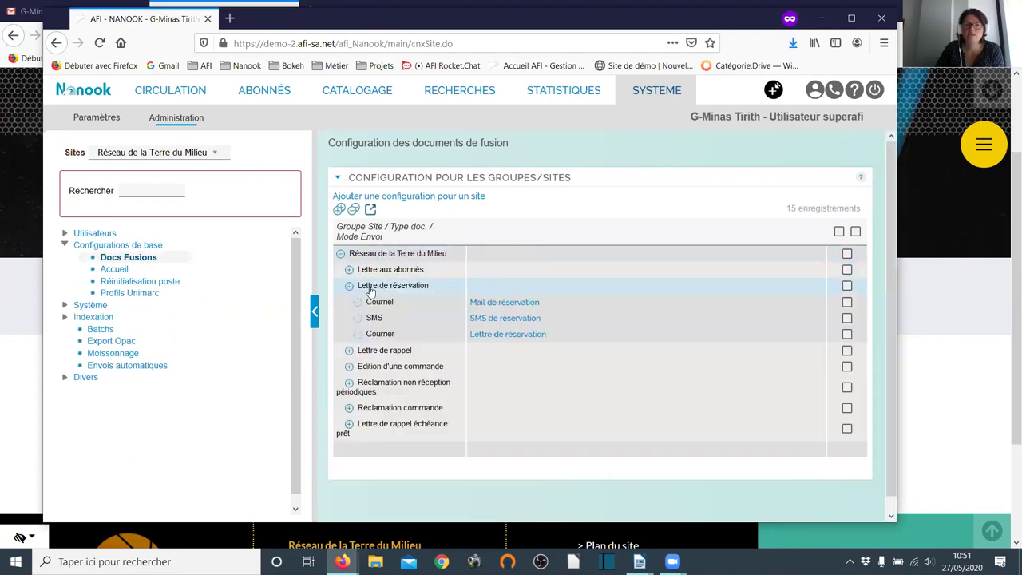
click(502, 304)
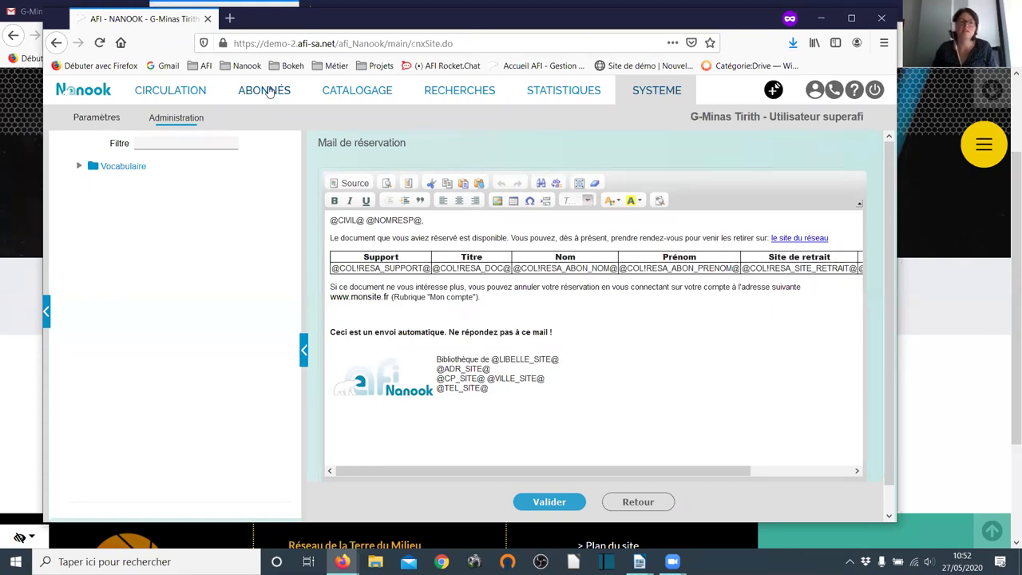
- Return to Circulation and open Réservations > Lettres de réservation
click(181, 97)
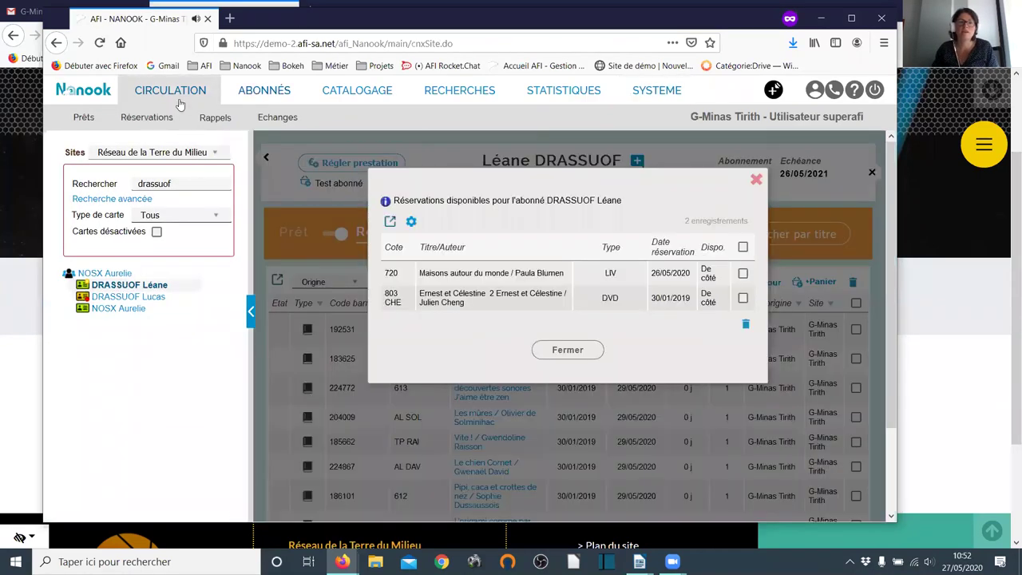
mouse_move(144, 117)
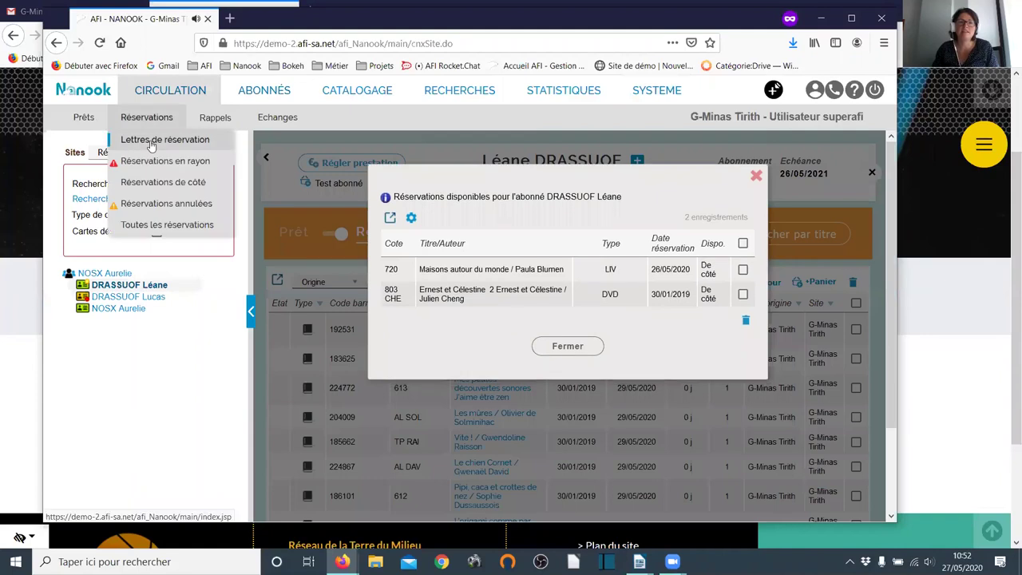
click(151, 140)
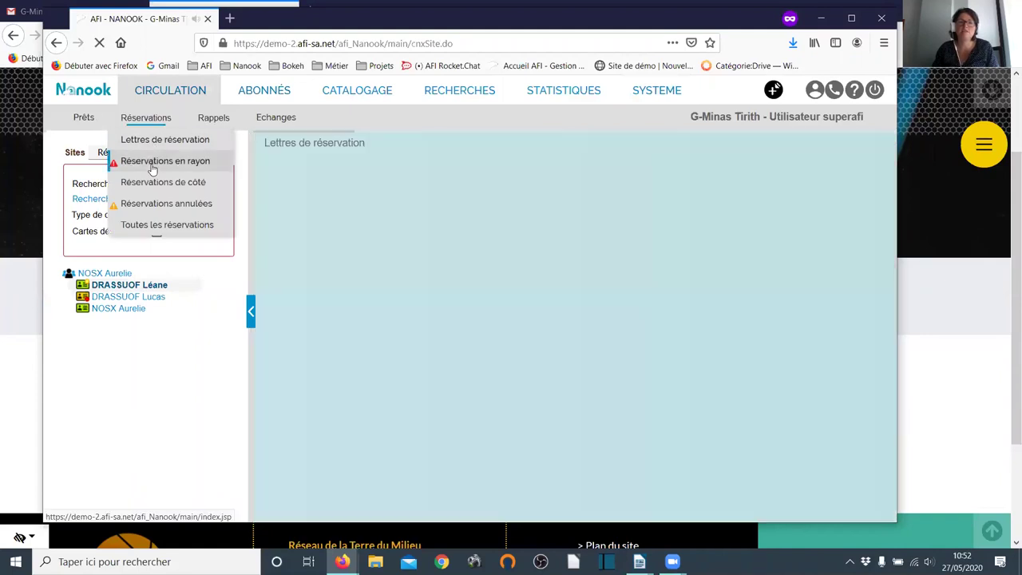
- Open Réservations en rayon (50 records), dismiss the site filter warning, and toggle 'Réservation disponible, avertir l'abonné' on and off
click(151, 163)
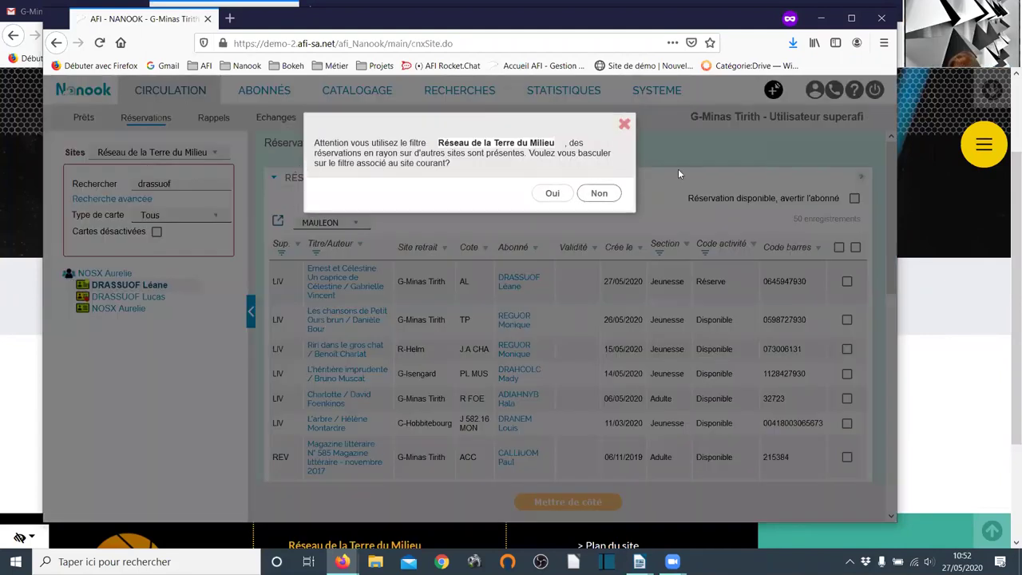
click(625, 120)
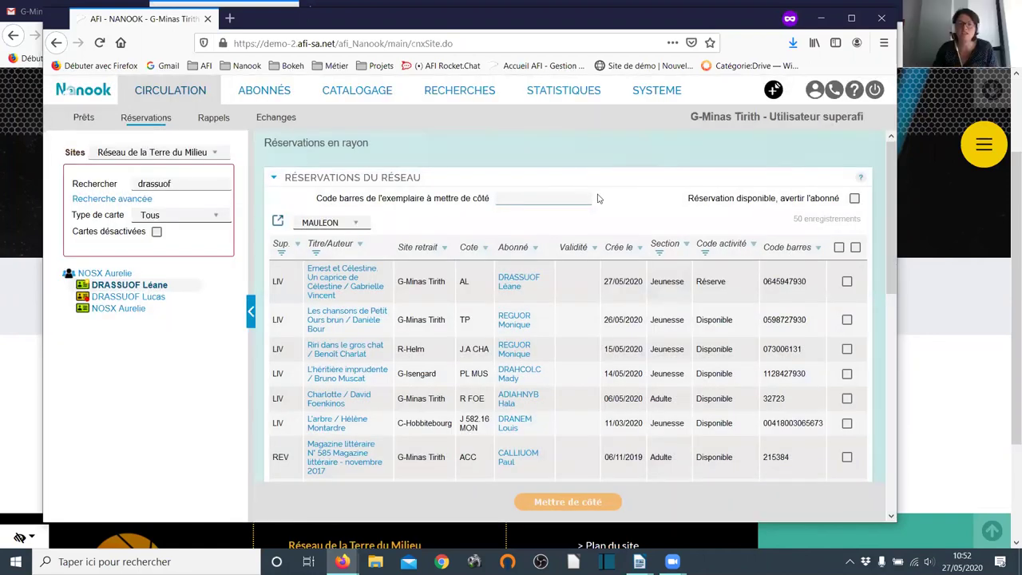
scroll(600, 216, down, 2)
scroll(817, 330, up, 2)
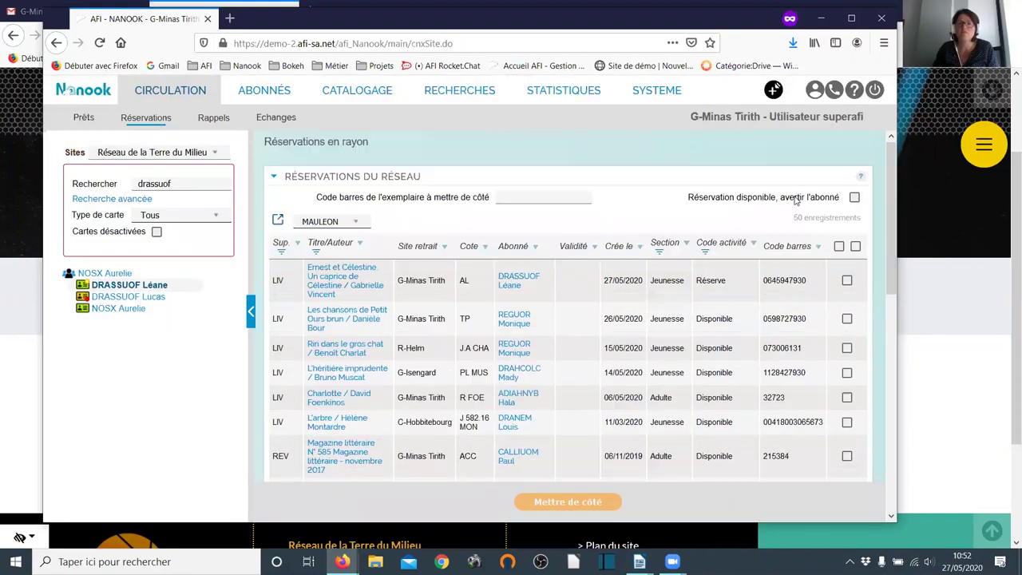
click(853, 199)
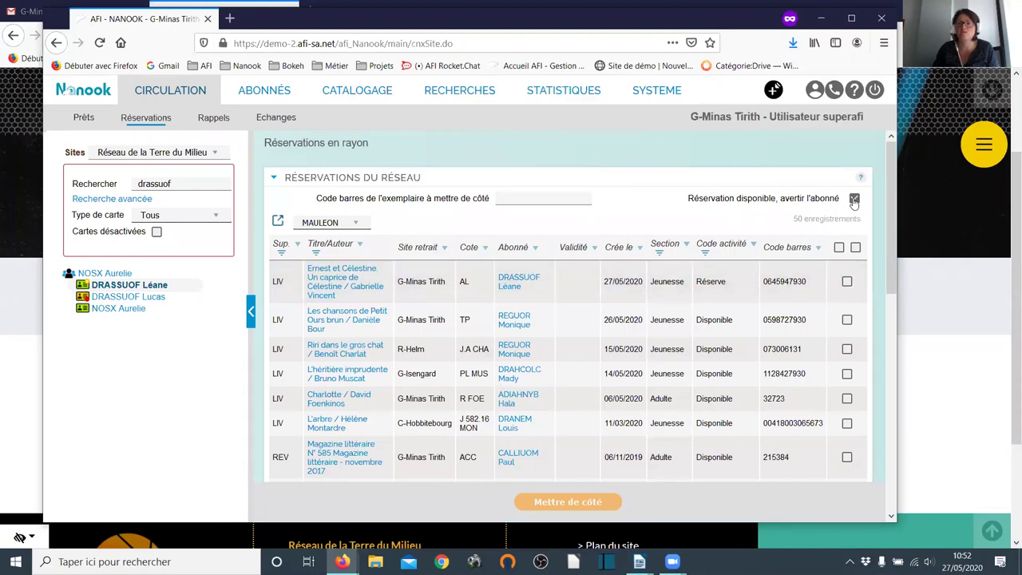
click(853, 201)
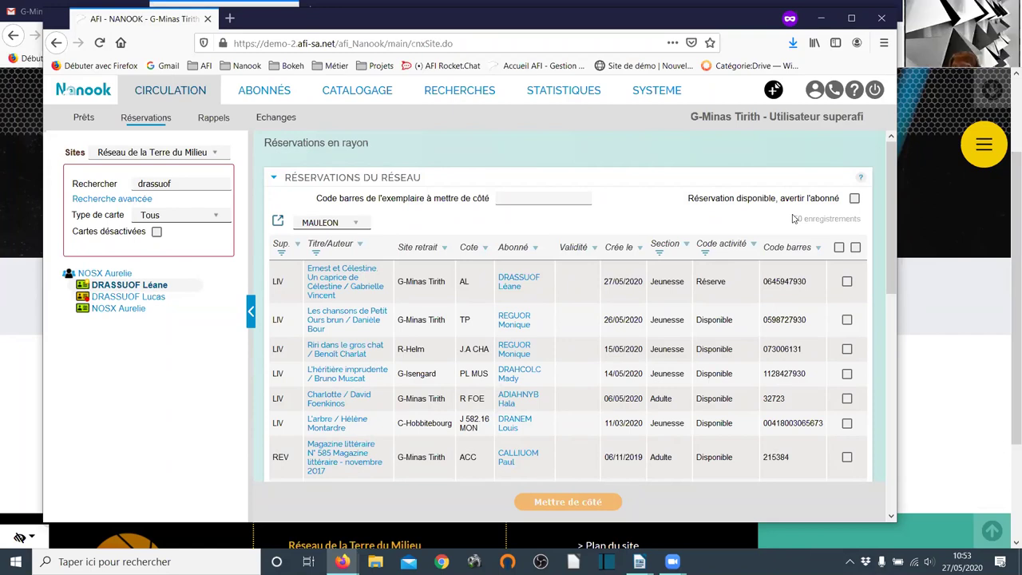
mouse_move(144, 120)
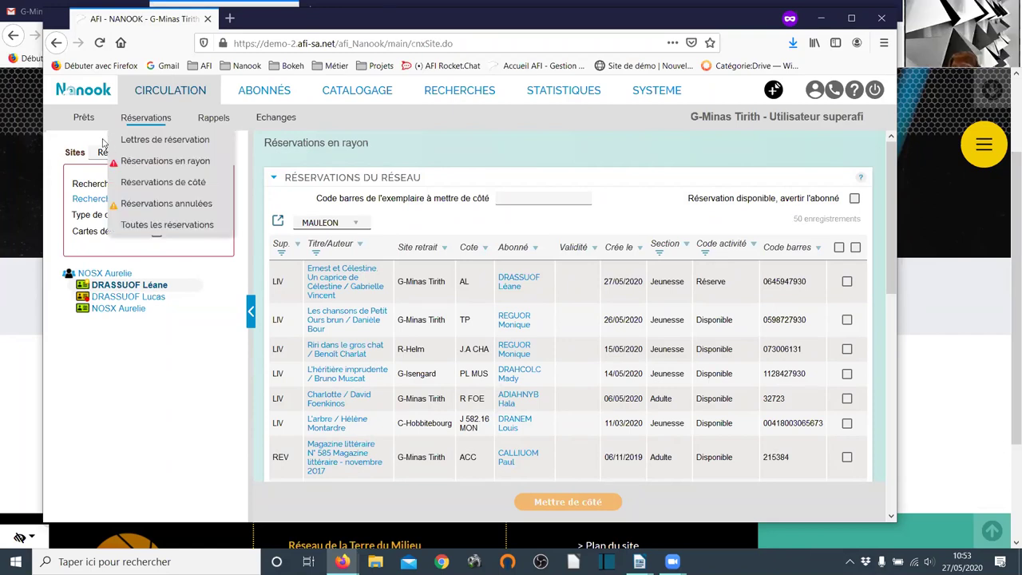
- Show the network's 77 set-aside reservations under Réservations de côté, skipping the unsaved-data warning
click(160, 192)
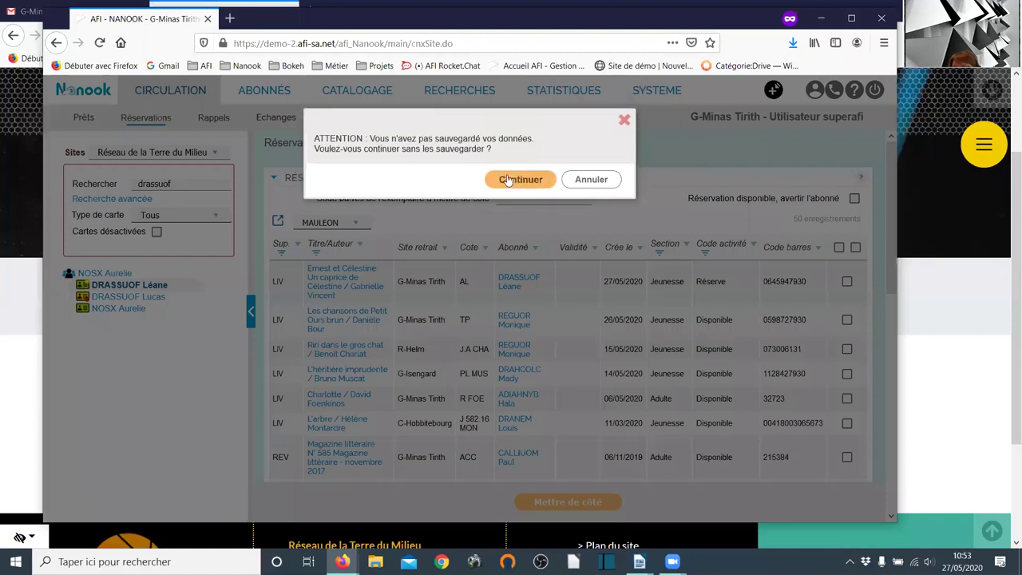
click(533, 186)
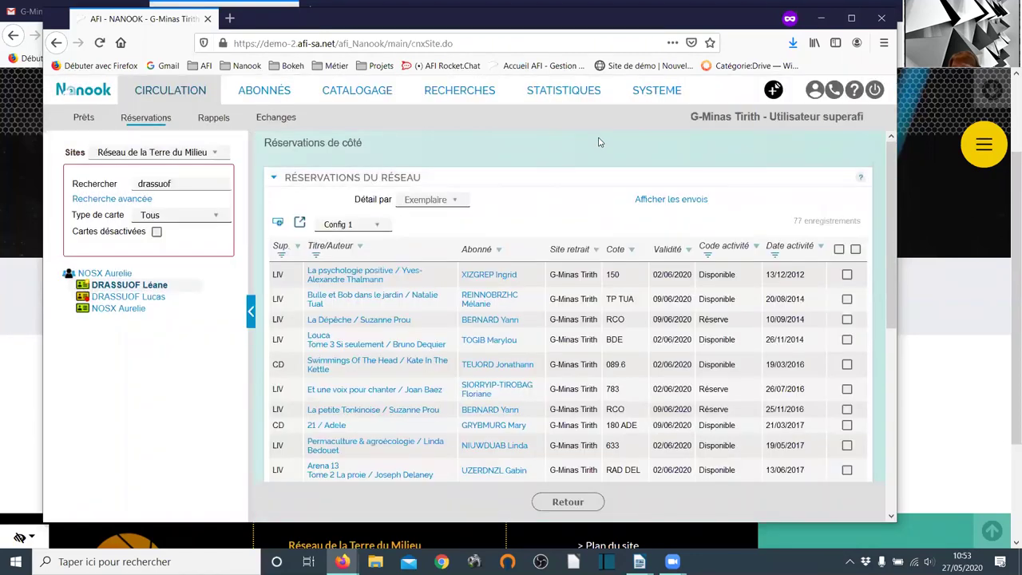
scroll(600, 142, down, 2)
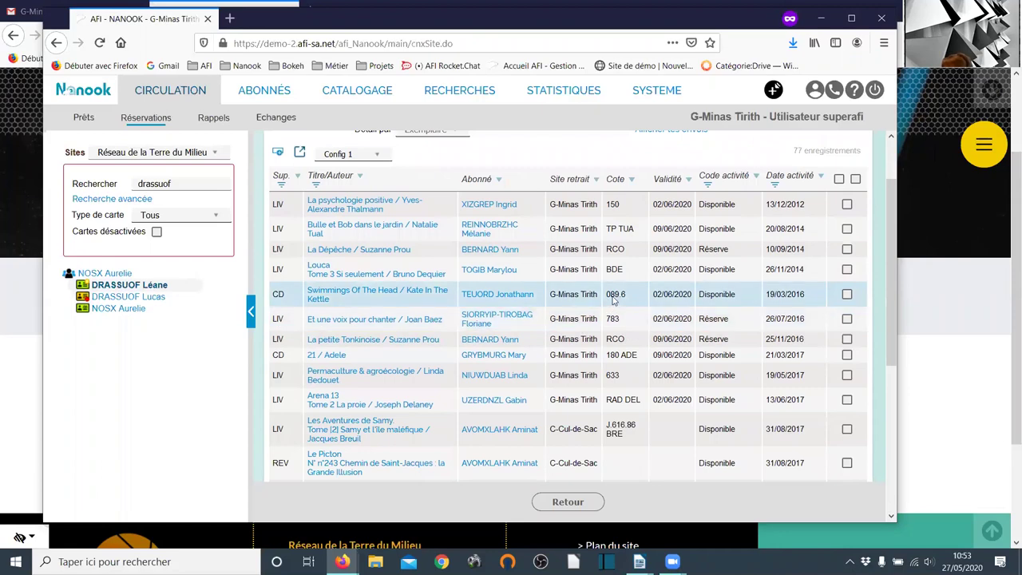
scroll(285, 167, up, 2)
- Show the 50 on-shelf reservations under Réservations en rayon, keeping the network-wide filter
mouse_move(138, 112)
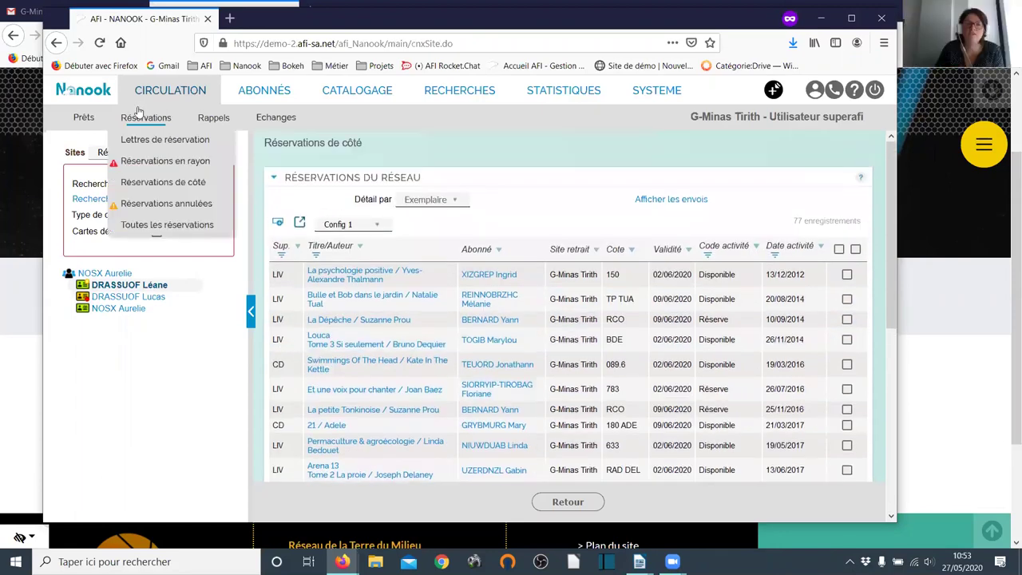
click(151, 166)
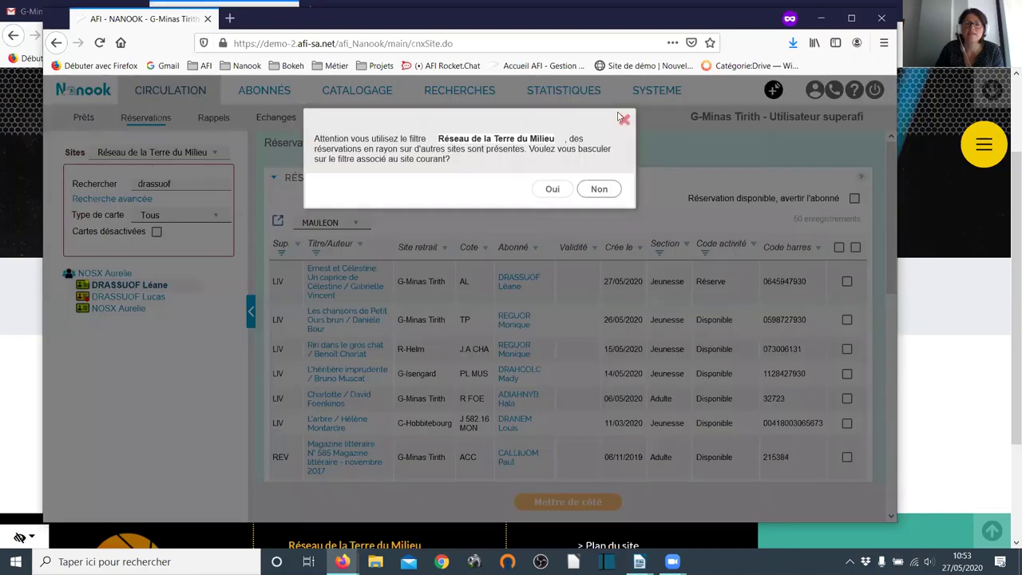
click(623, 119)
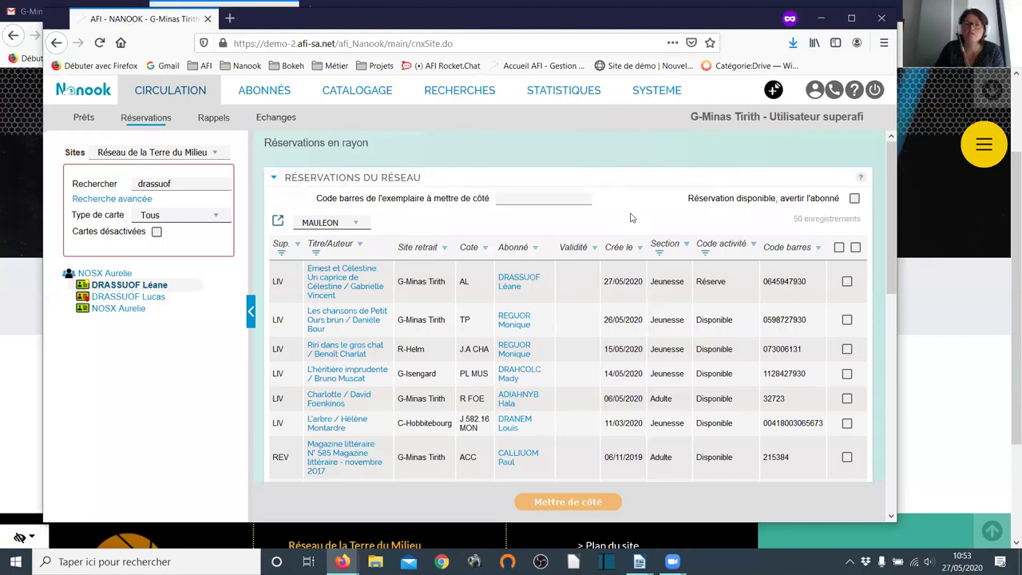
scroll(607, 227, down, 2)
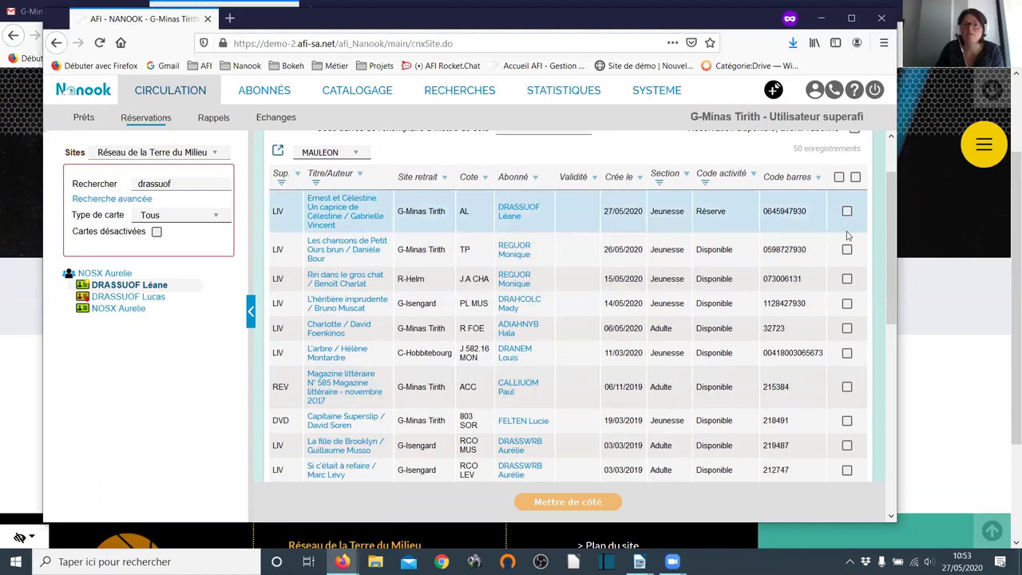
scroll(843, 228, up, 1)
scroll(843, 228, up, 1)
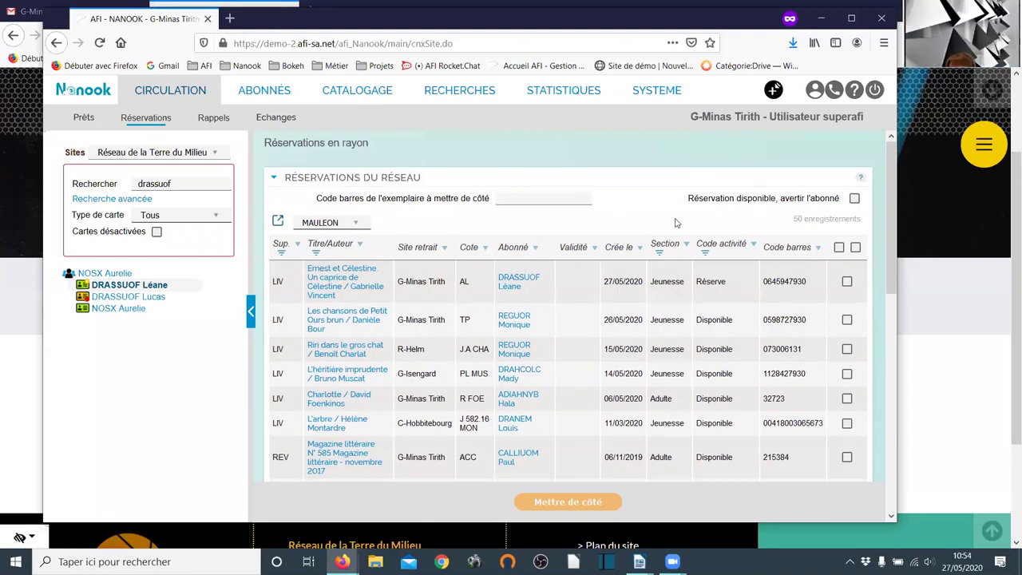
click(507, 200)
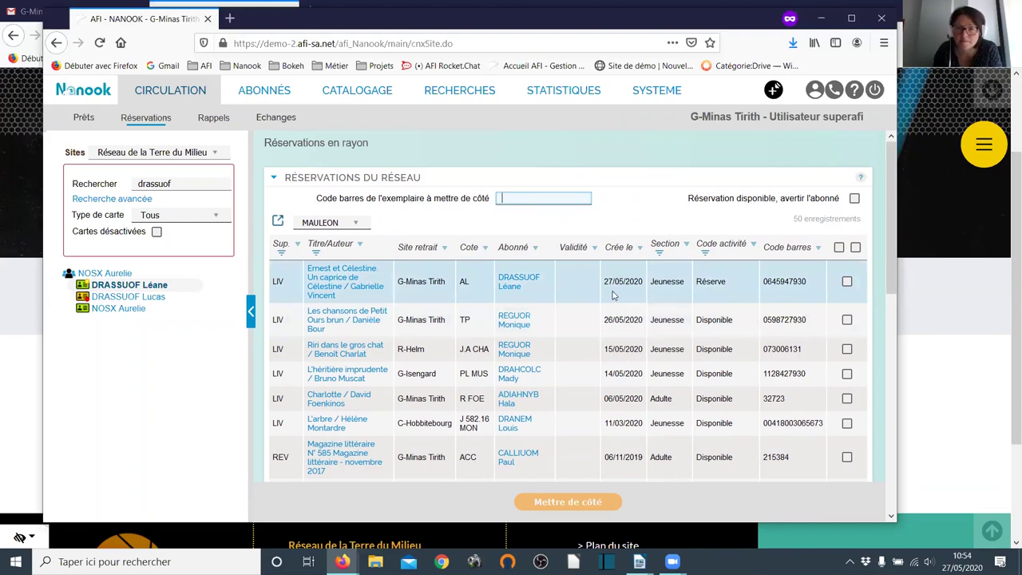
drag(815, 281, 756, 289)
key(ctrl+c)
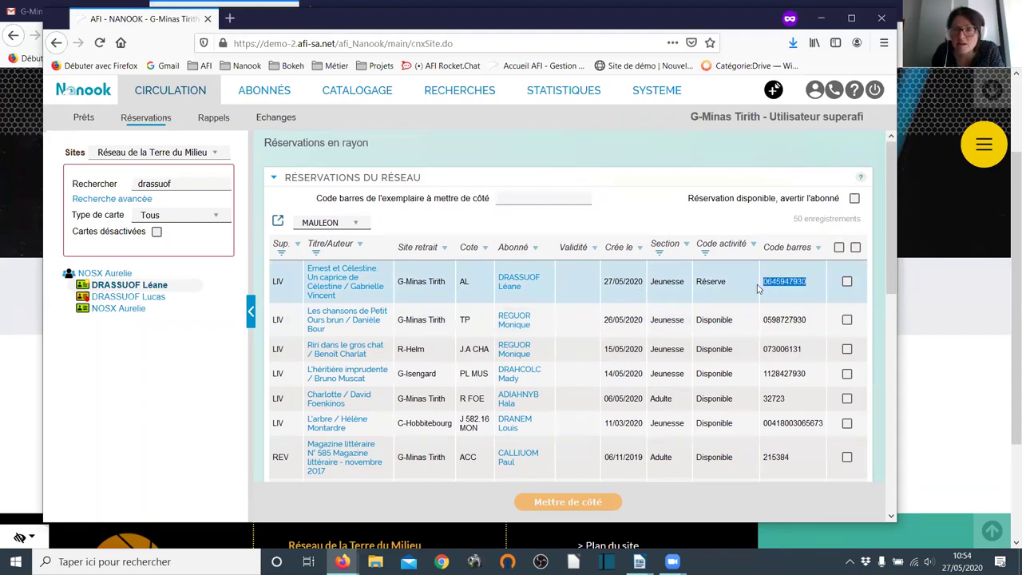
click(519, 198)
key(ctrl+v)
key(Return)
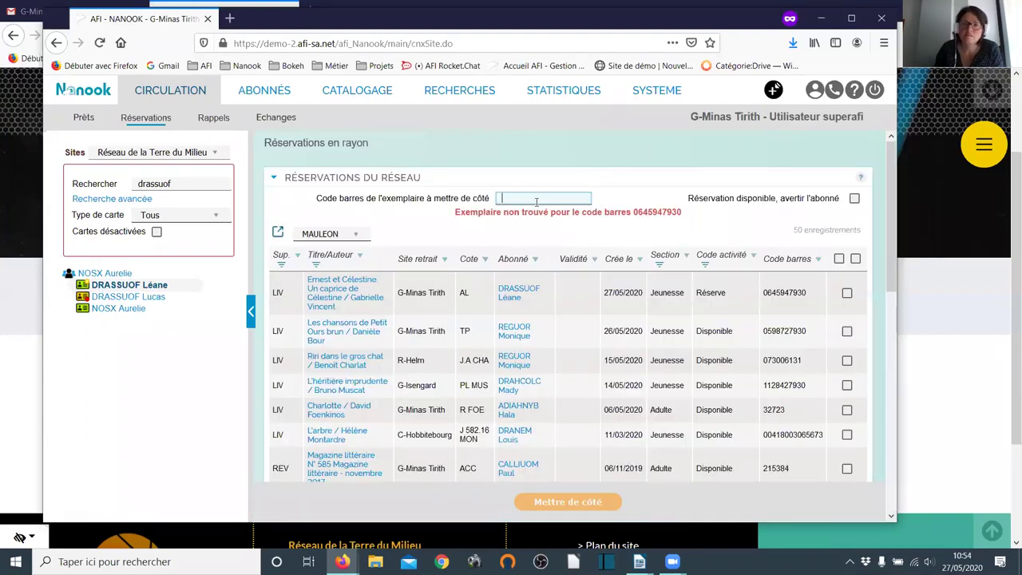
key(ctrl+v)
drag(486, 197, 559, 200)
key(ctrl+v)
key(Return)
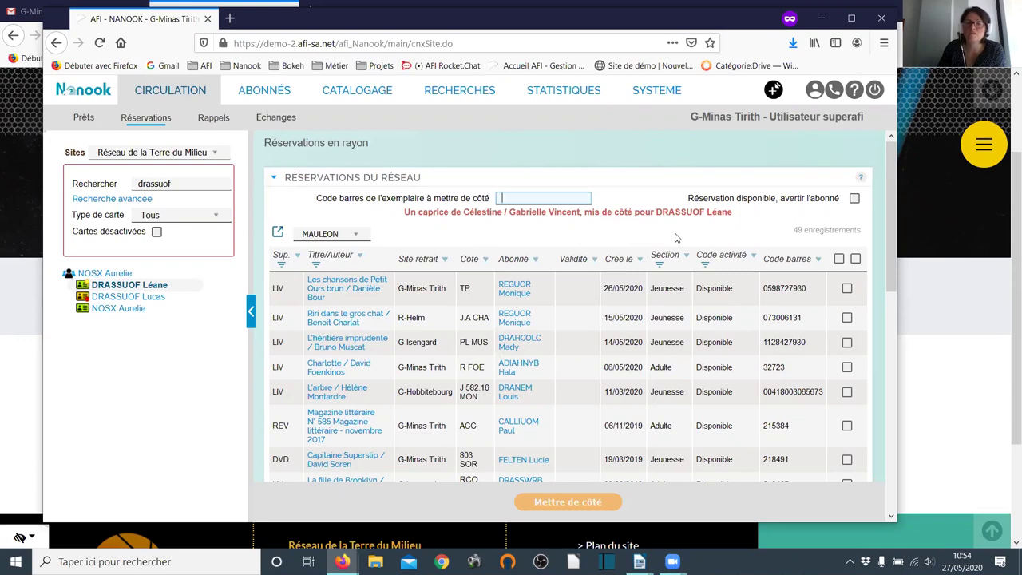
click(854, 199)
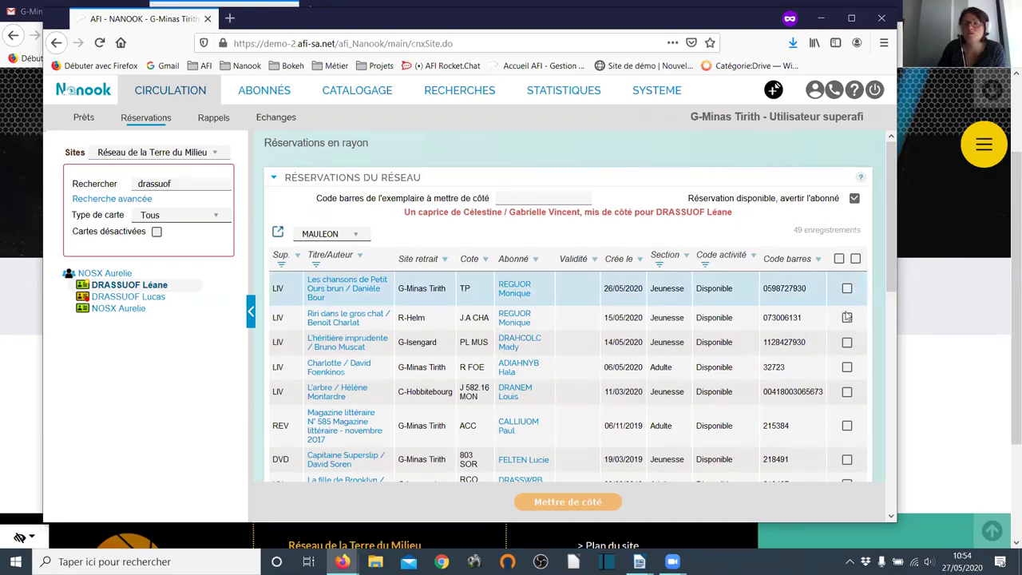
click(855, 197)
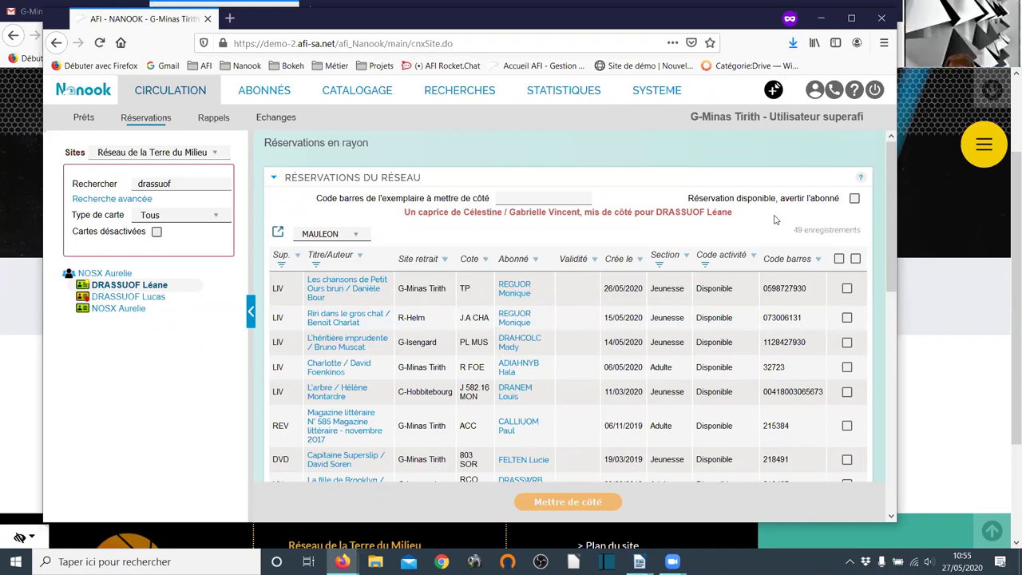
- Reopen Réservations de côté past the warning and sort it by the Abonné column
mouse_move(147, 118)
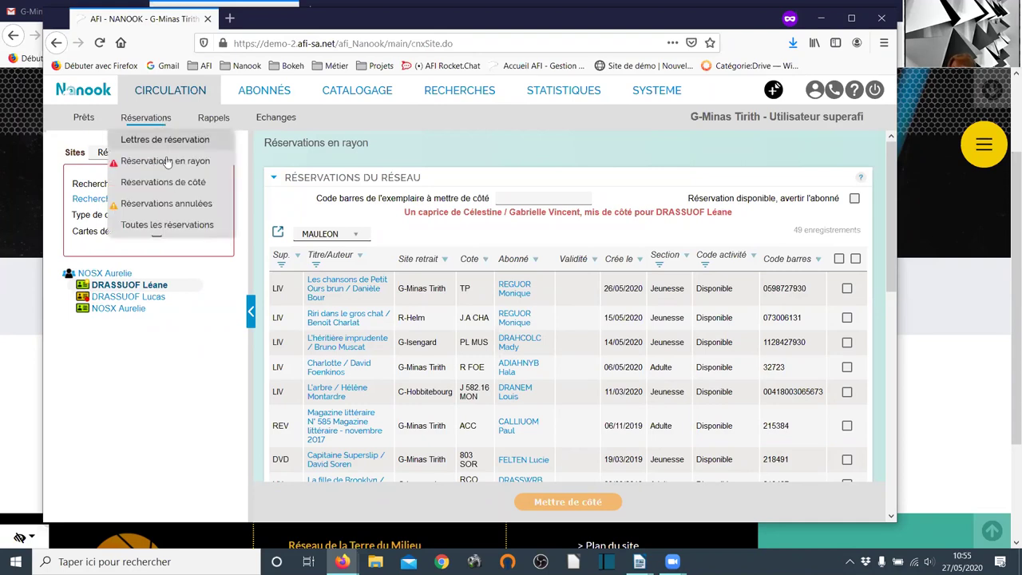
click(168, 184)
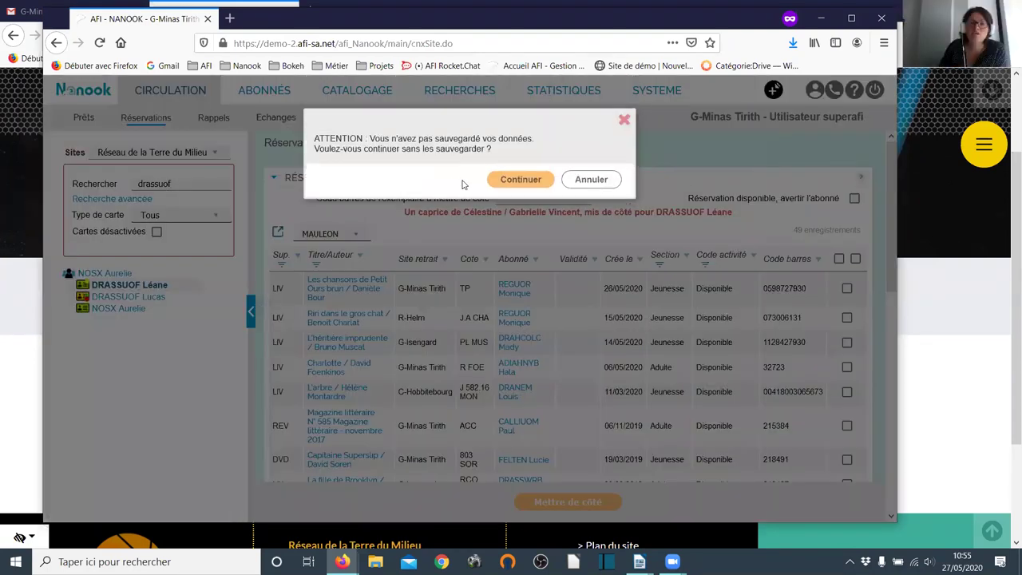
click(517, 180)
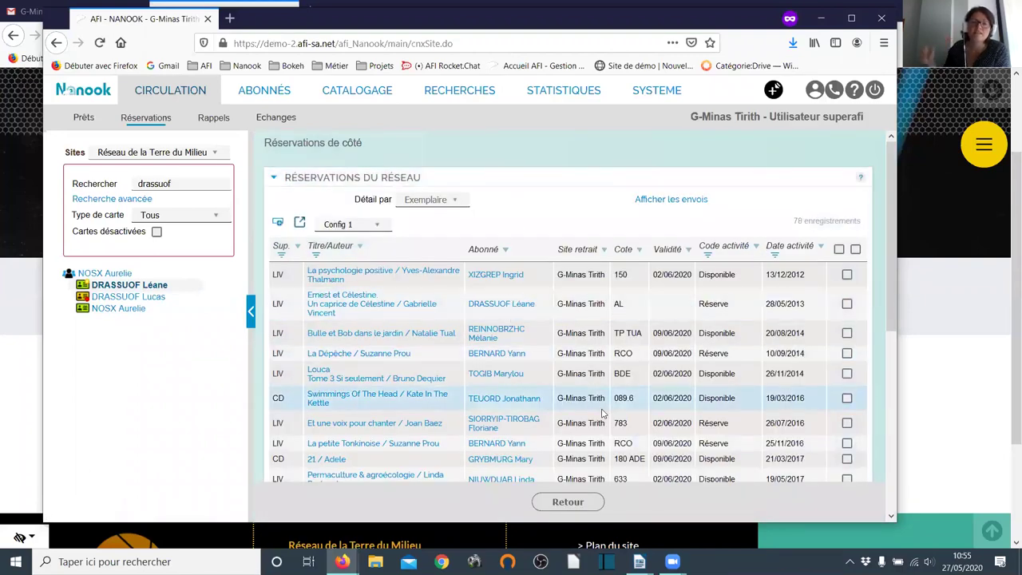
click(505, 253)
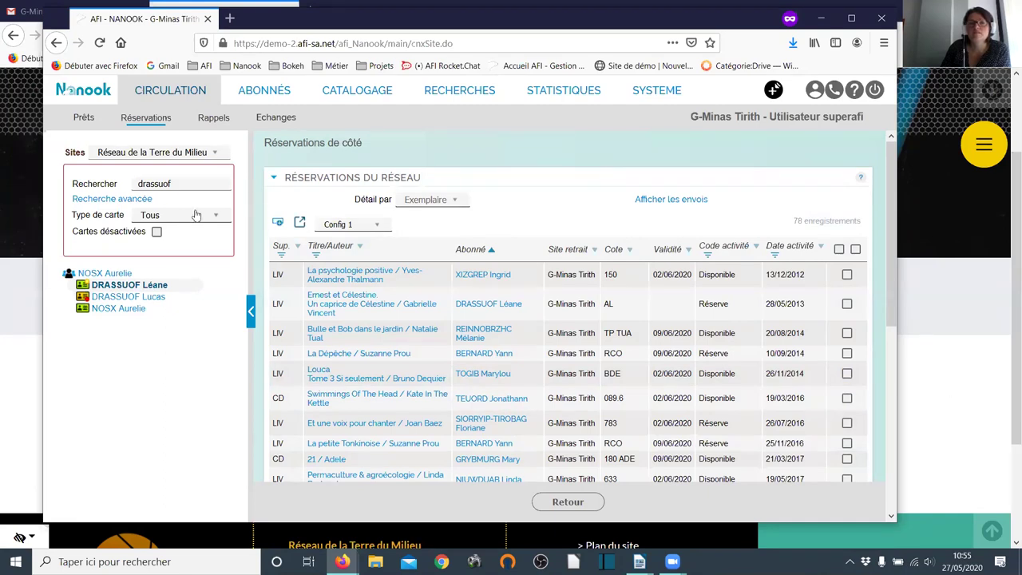
mouse_move(144, 119)
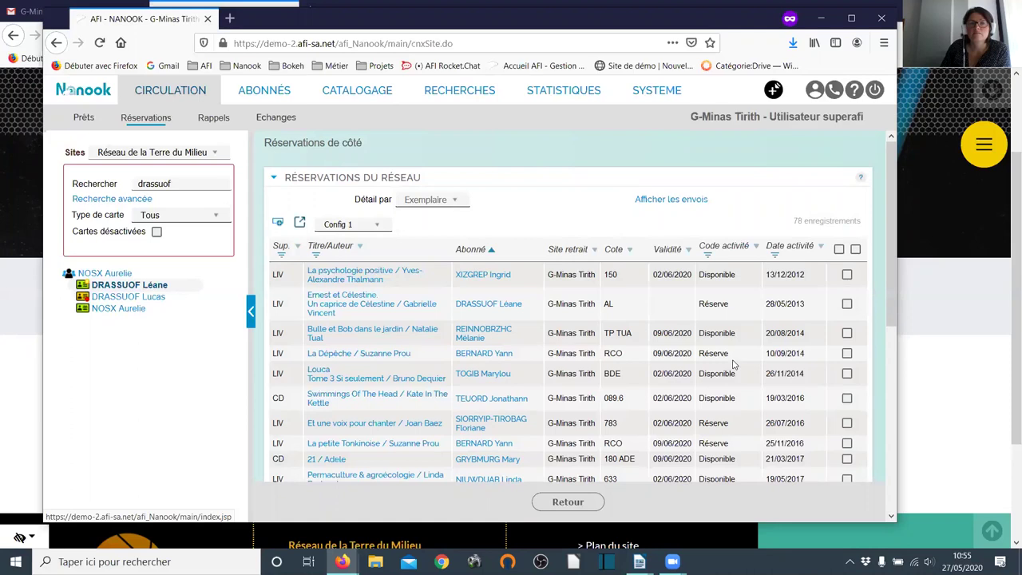
- Bring Firefox forward and load the Catégorie:Drive wiki bookmark in a new tab
click(961, 387)
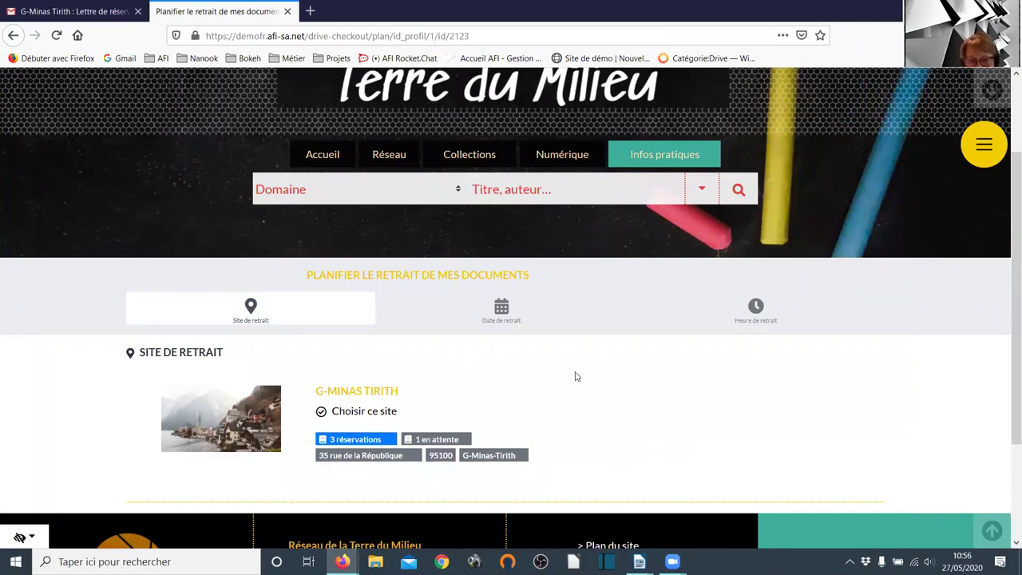
click(310, 11)
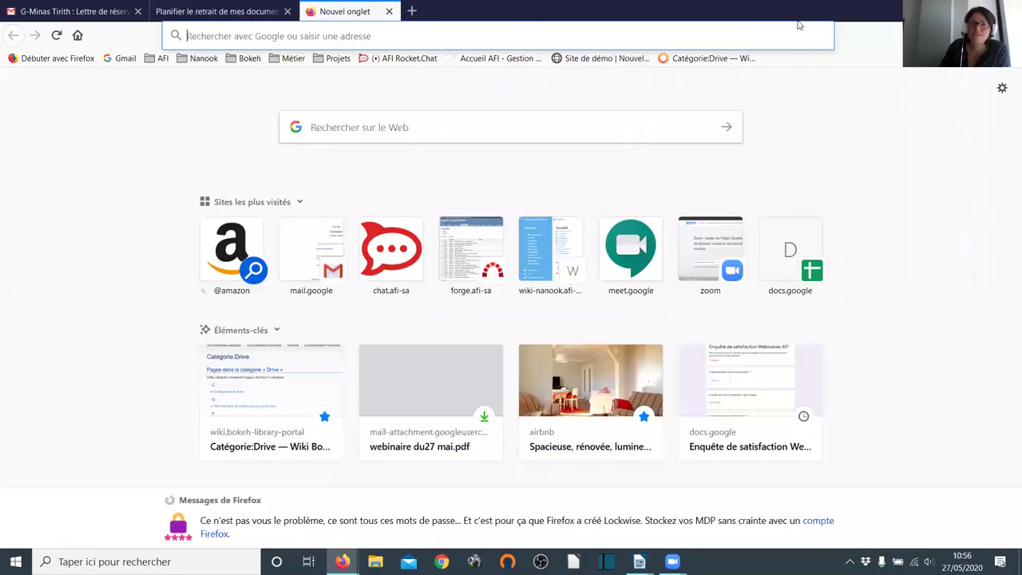
click(706, 62)
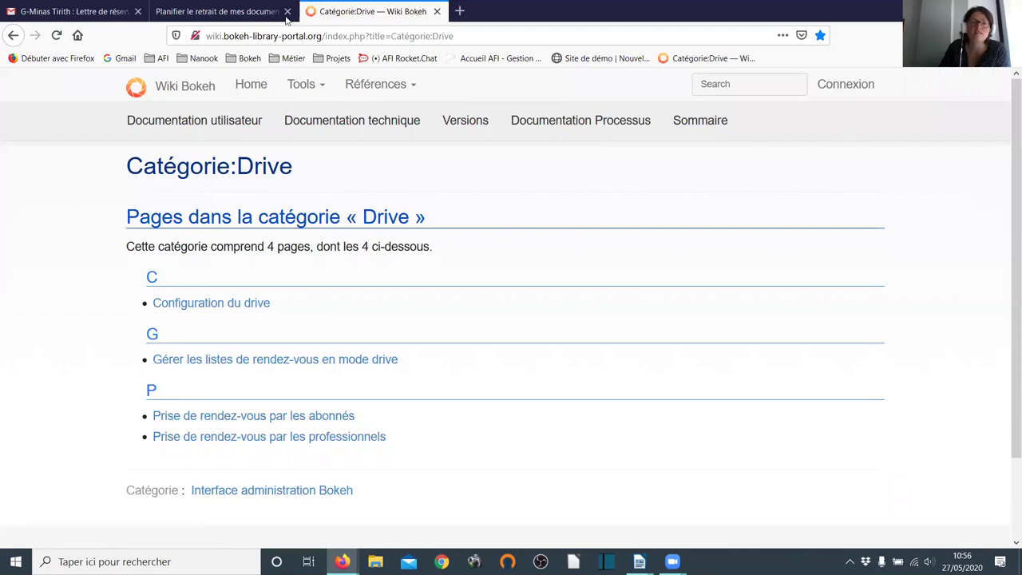
- Revisit the pickup booking page and reservation letter e-mail, then return to the wiki Drive page
click(249, 8)
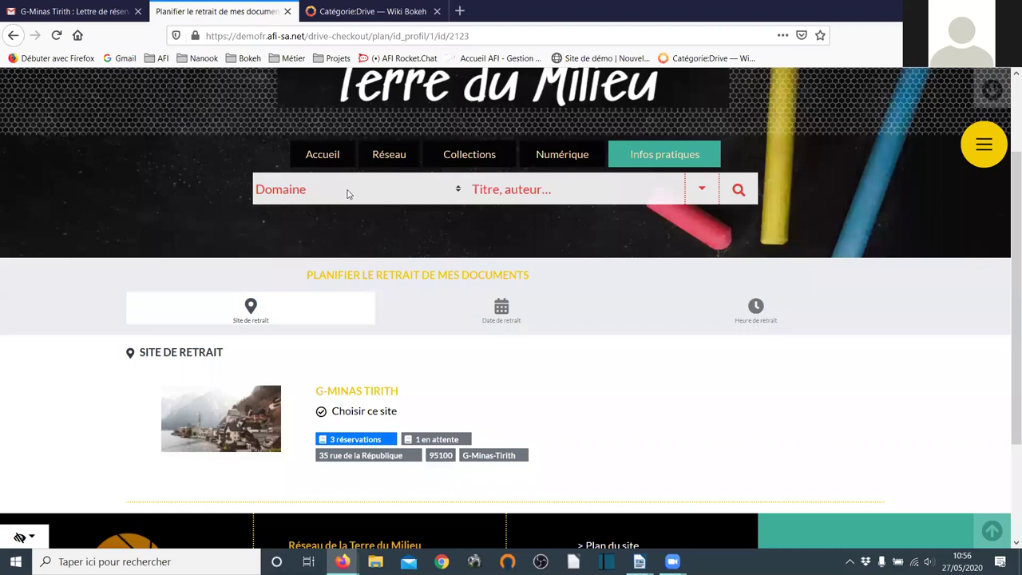
click(76, 7)
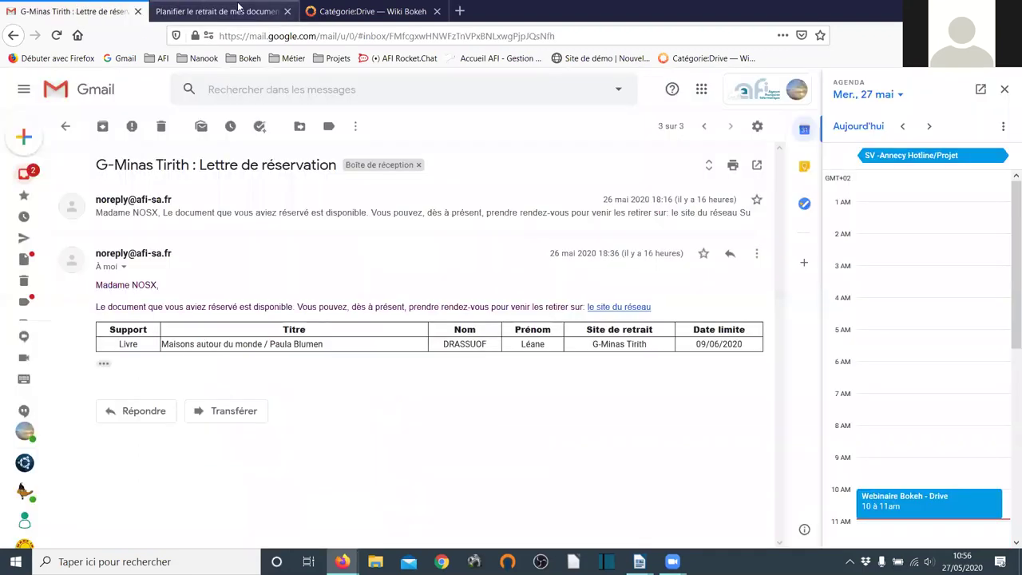
click(356, 15)
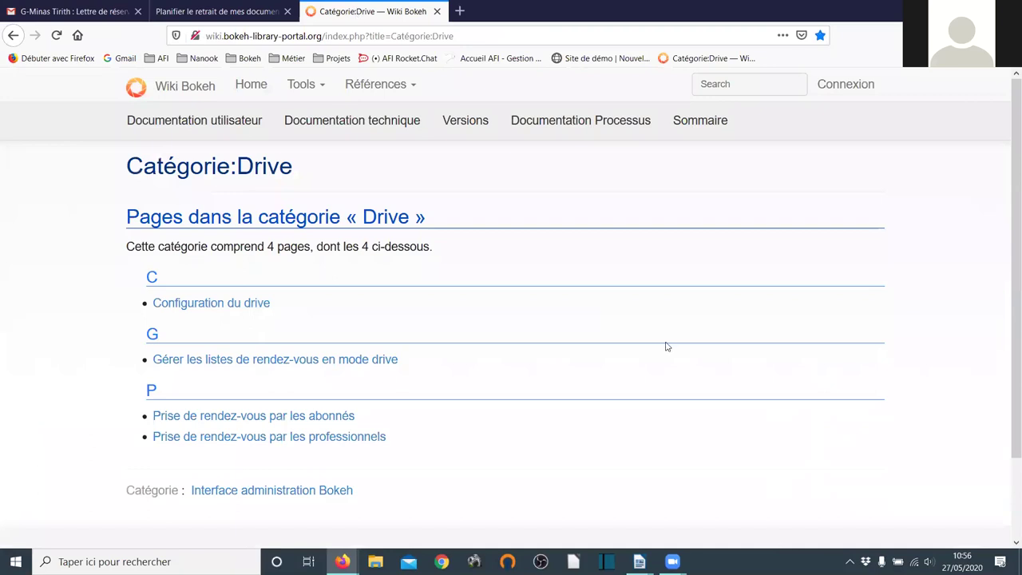